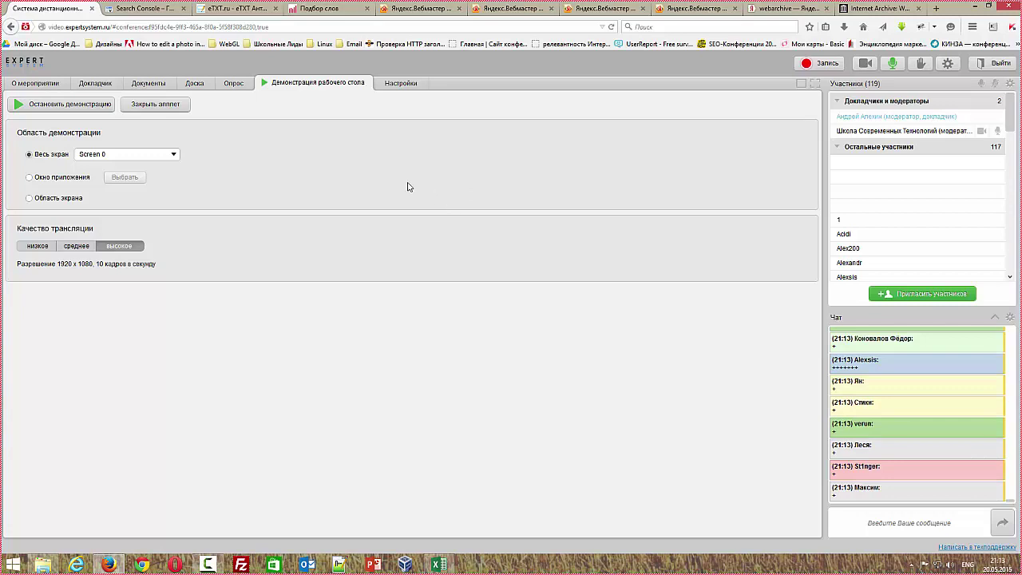
Go to the Yandex Wordstat page and look up the phrase купить велосипед.
click(325, 15)
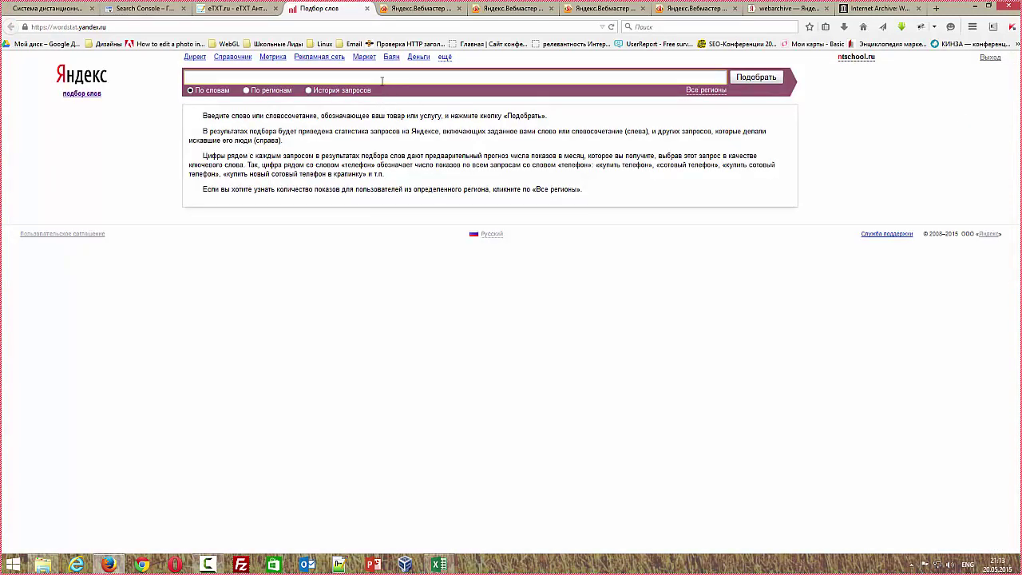
click(68, 26)
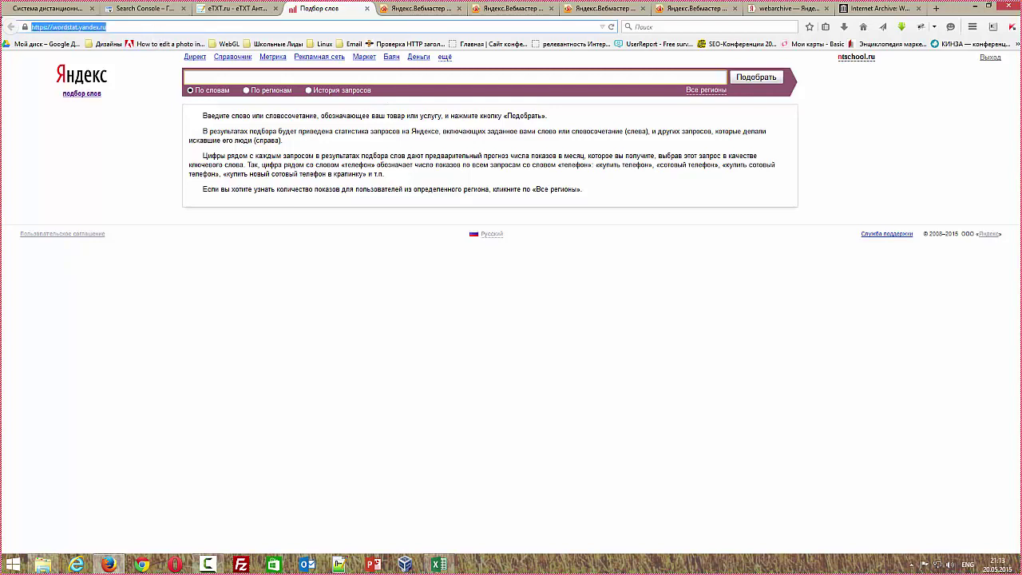
click(265, 73)
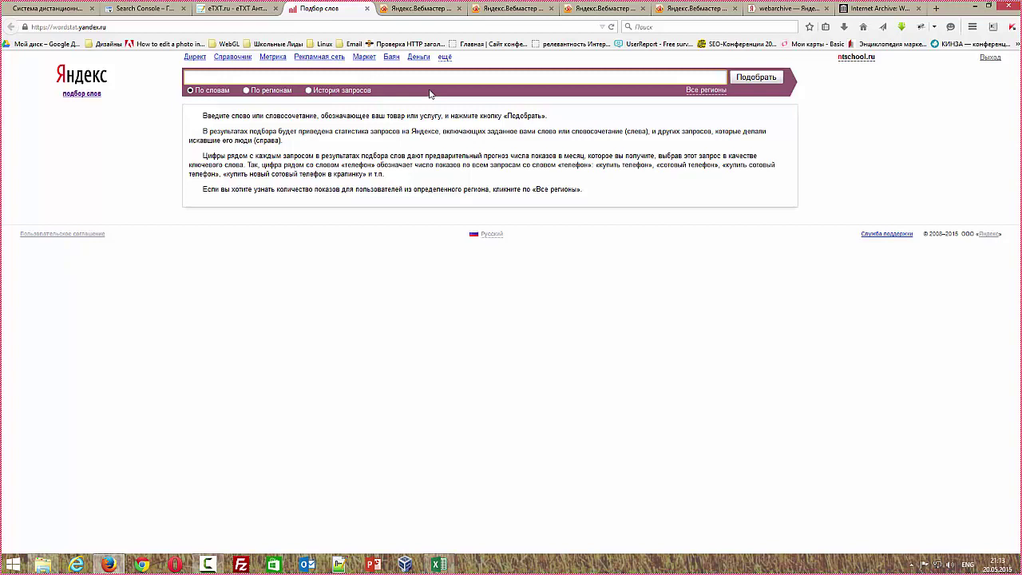
text(re)
key(BackSpace)
key(BackSpace)
key(alt+shift)
text(купить  велосипед)
key(Return)
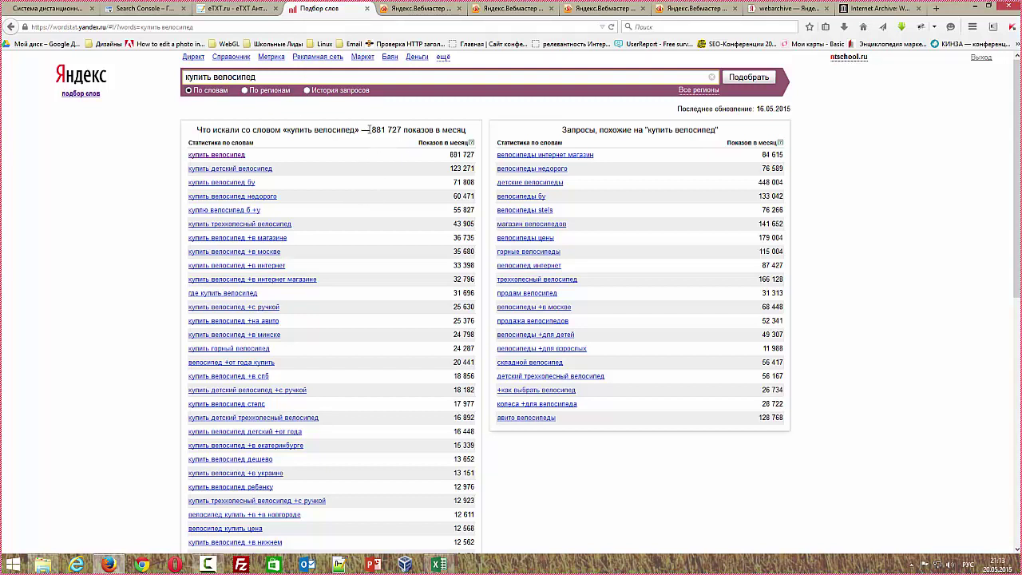
Examine the monthly impression total for купить велосипед and the list of related phrases at a larger page zoom.
drag(370, 129, 403, 129)
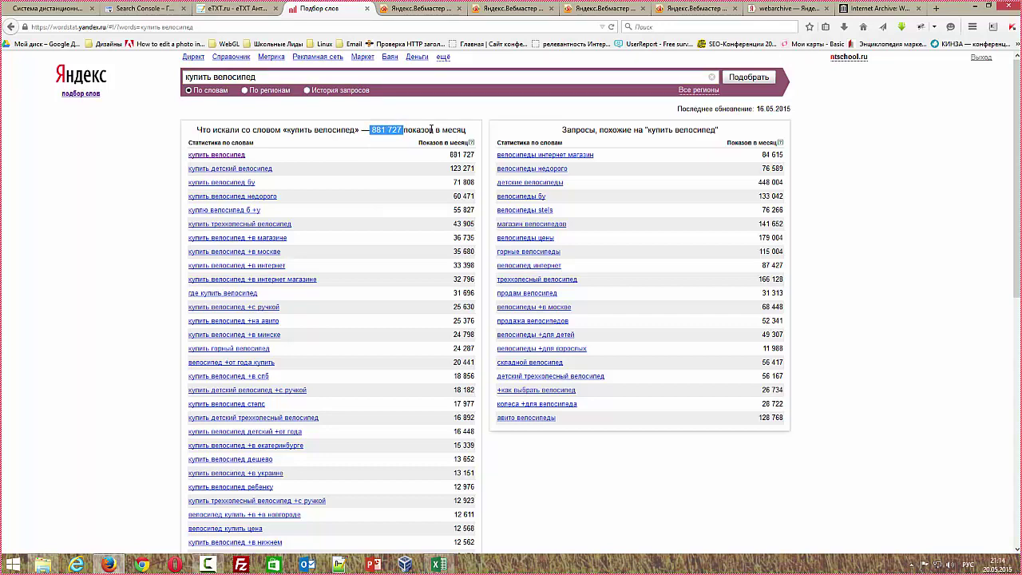
key(ctrl+plus)
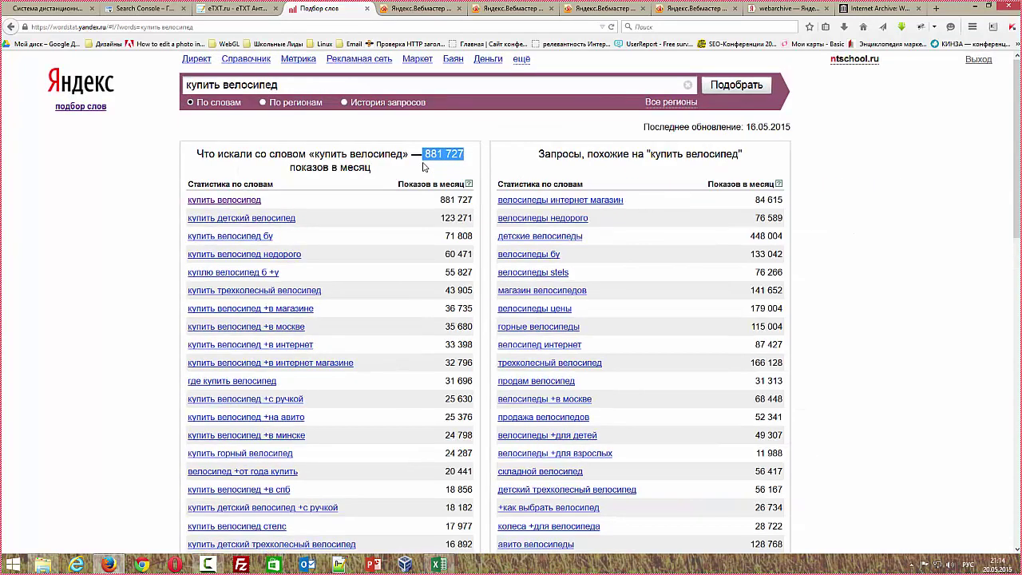
click(437, 154)
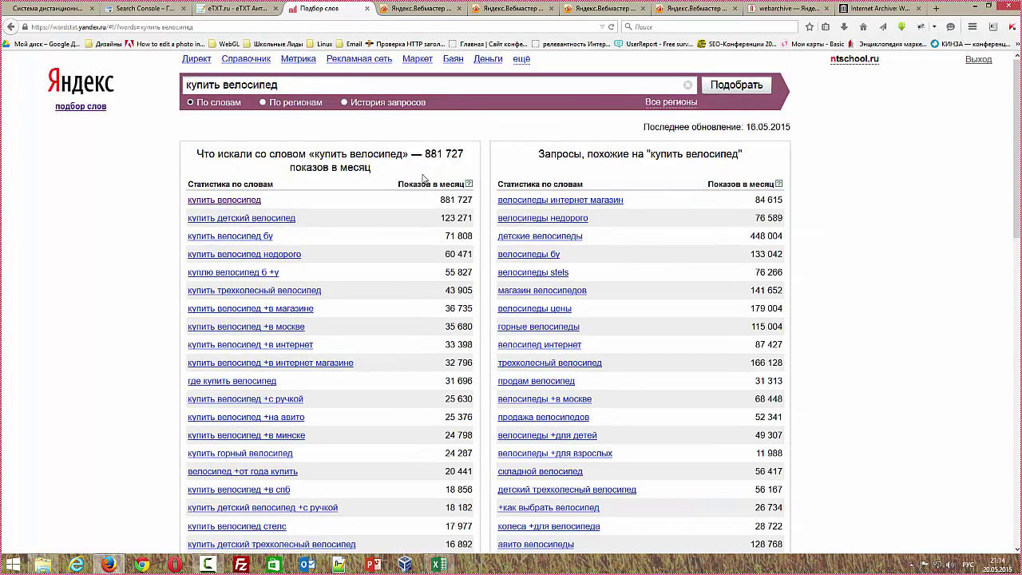
drag(444, 154, 465, 153)
click(432, 168)
drag(373, 167, 199, 154)
click(294, 162)
scroll(420, 215, down, 15)
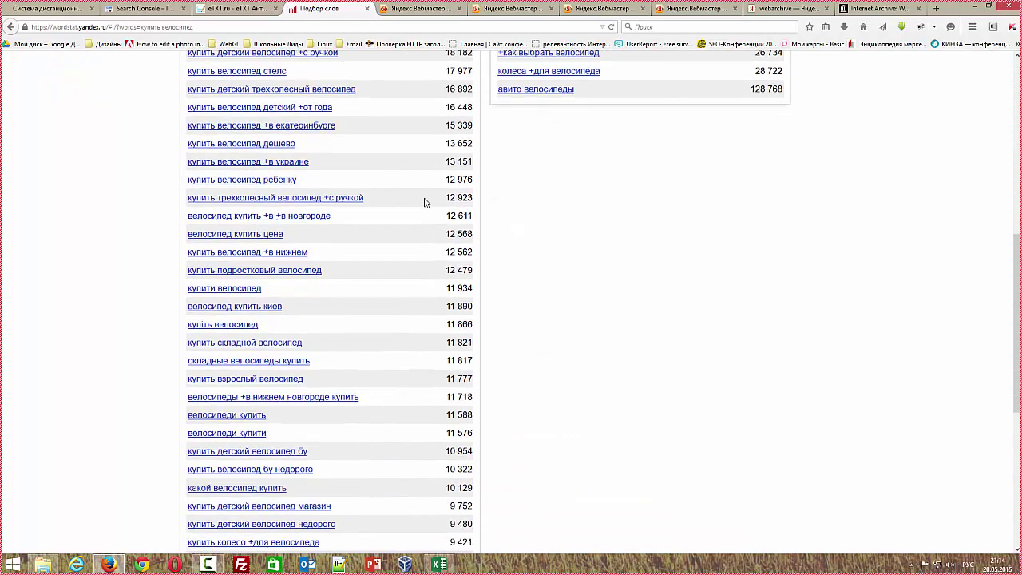
scroll(591, 281, up, 15)
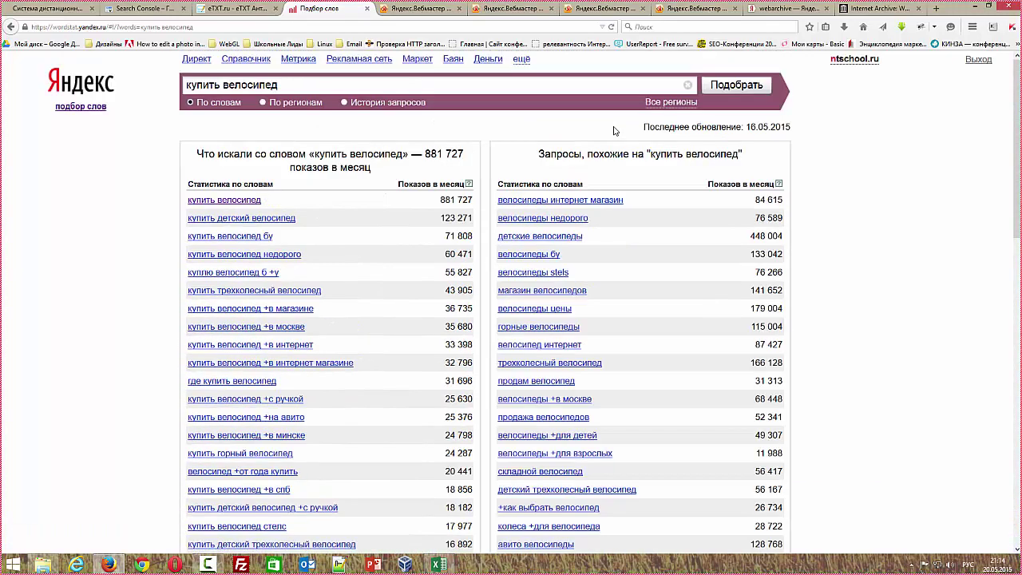
Look up the phrase in quotation marks as "купить велосипед" and check its monthly impressions.
click(478, 88)
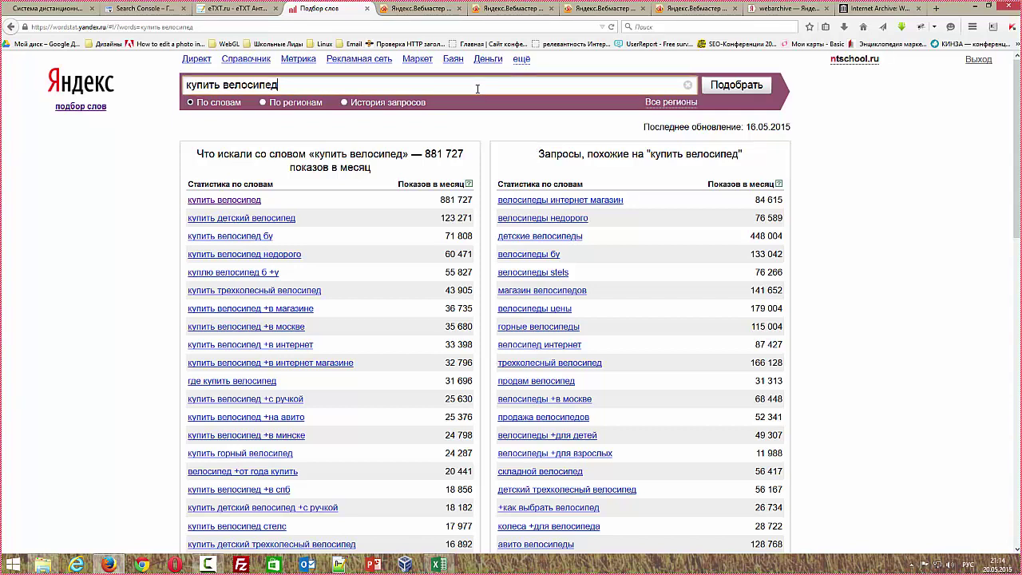
text(")
key(Home)
text(")
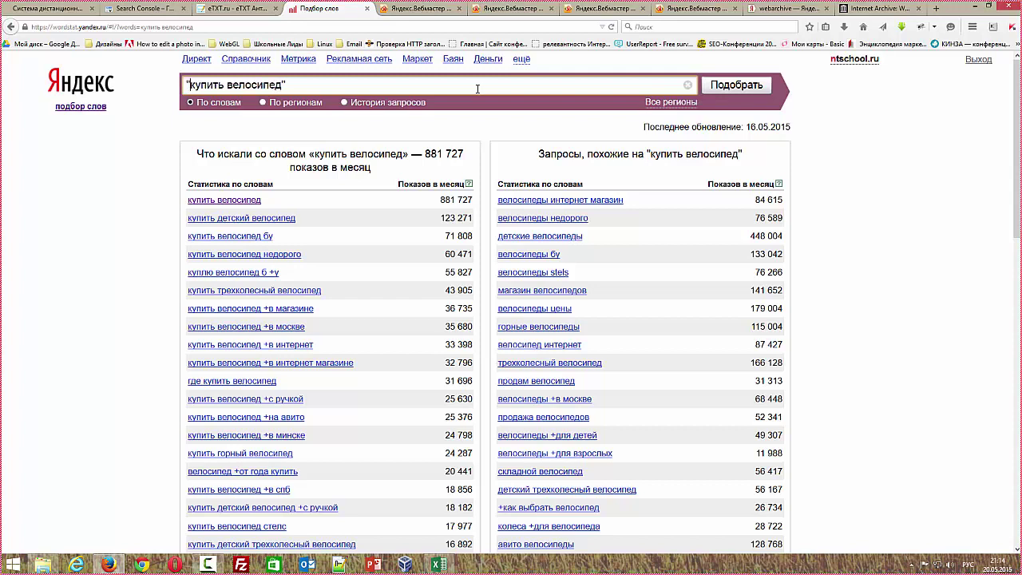
key(Return)
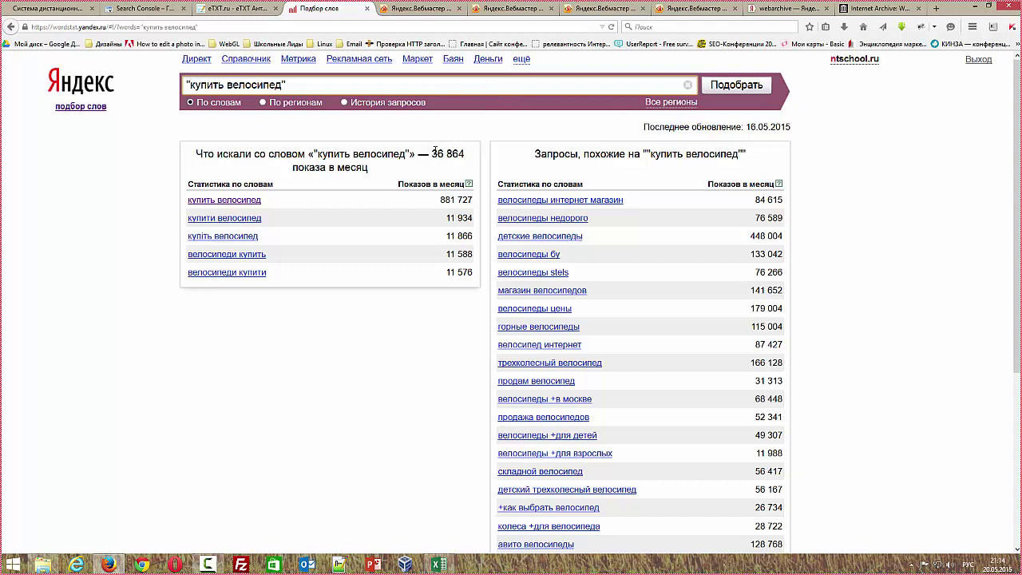
drag(432, 153, 444, 154)
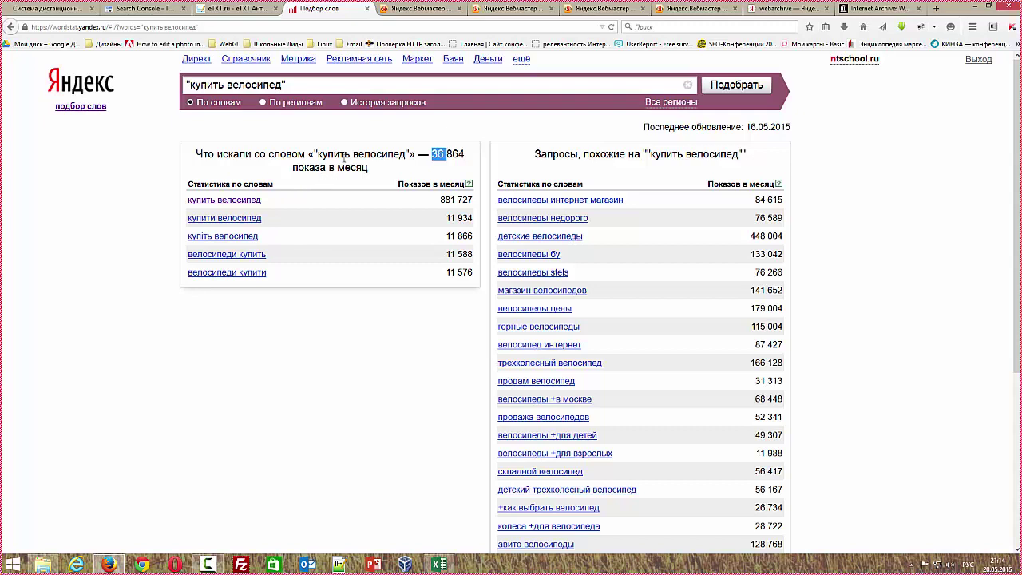
click(407, 147)
Limit the phrase statistics to the region Россия and check the monthly impressions.
click(342, 83)
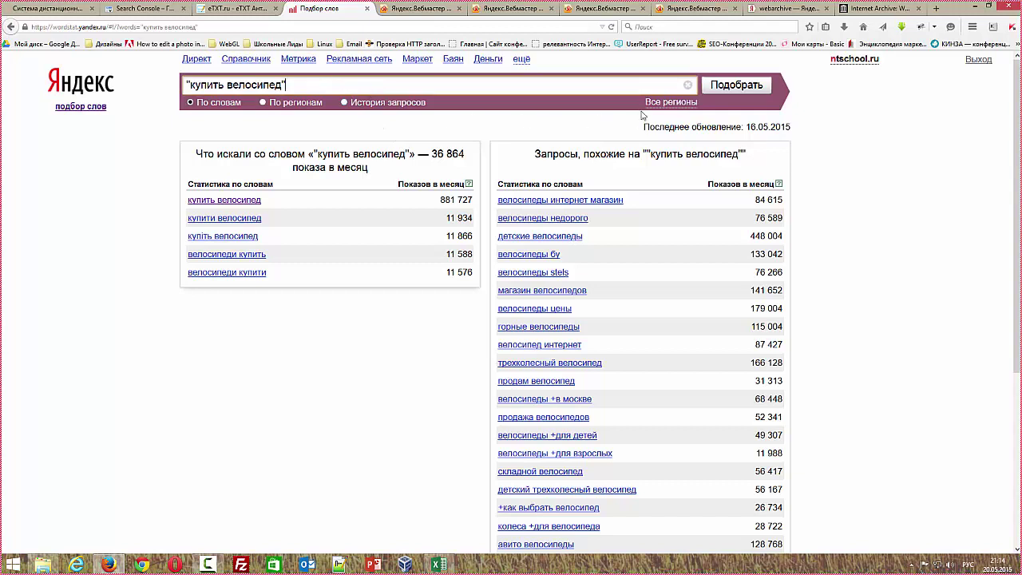
click(668, 103)
click(307, 269)
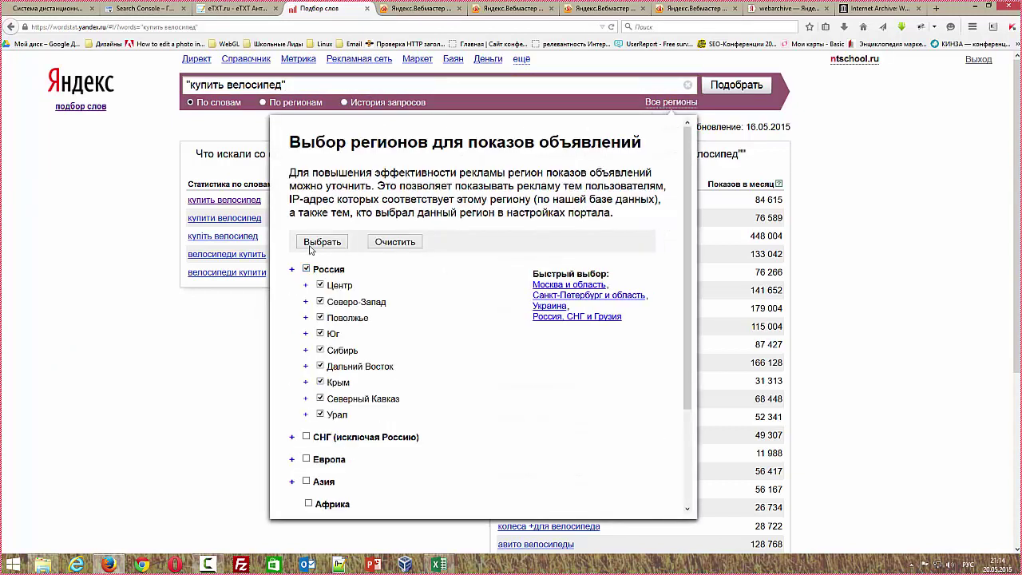
click(313, 248)
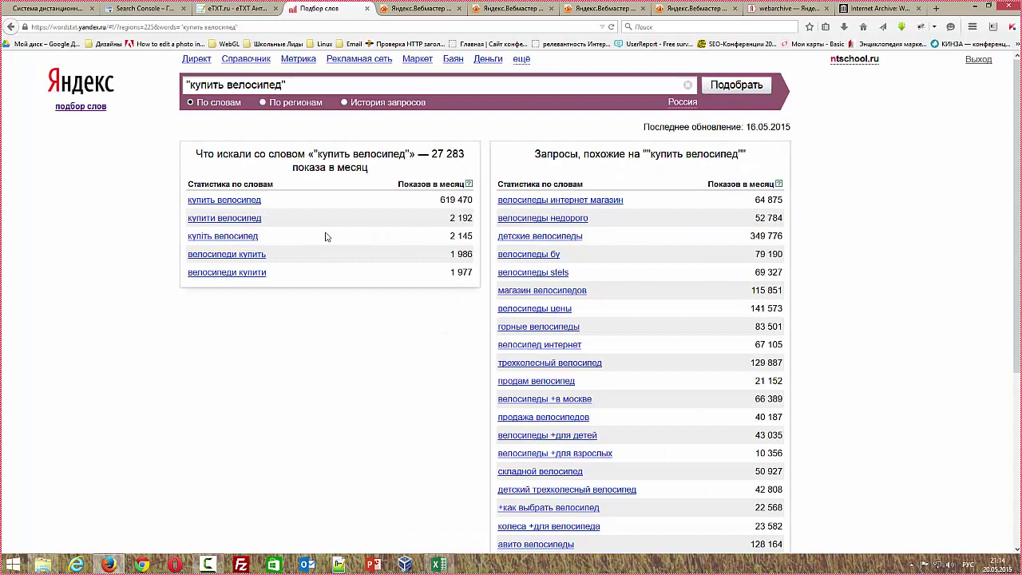
drag(431, 153, 449, 156)
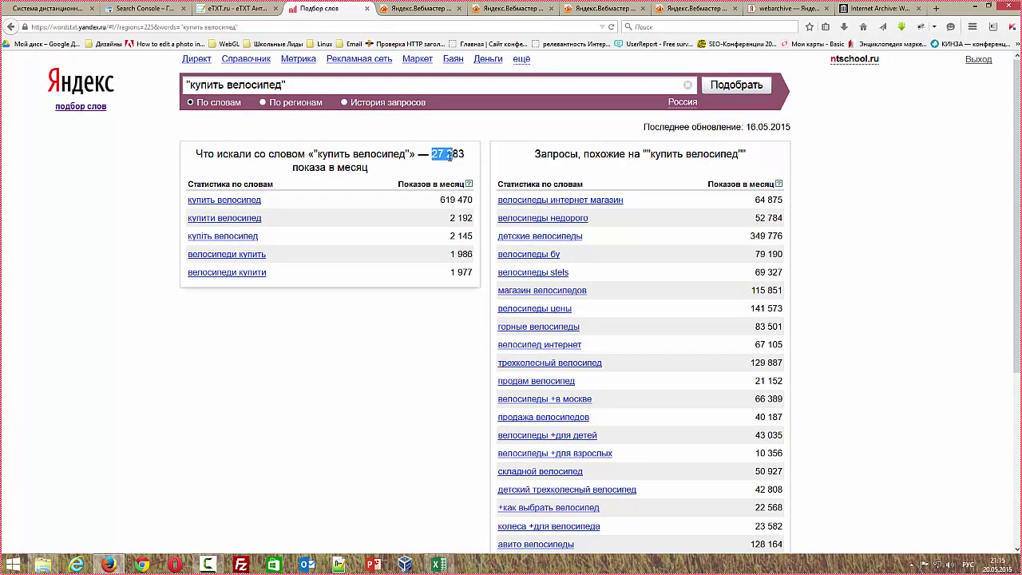
click(450, 157)
Fix both word forms with exclamation marks, look up "!купить !велосипед" and check its monthly impressions.
click(283, 87)
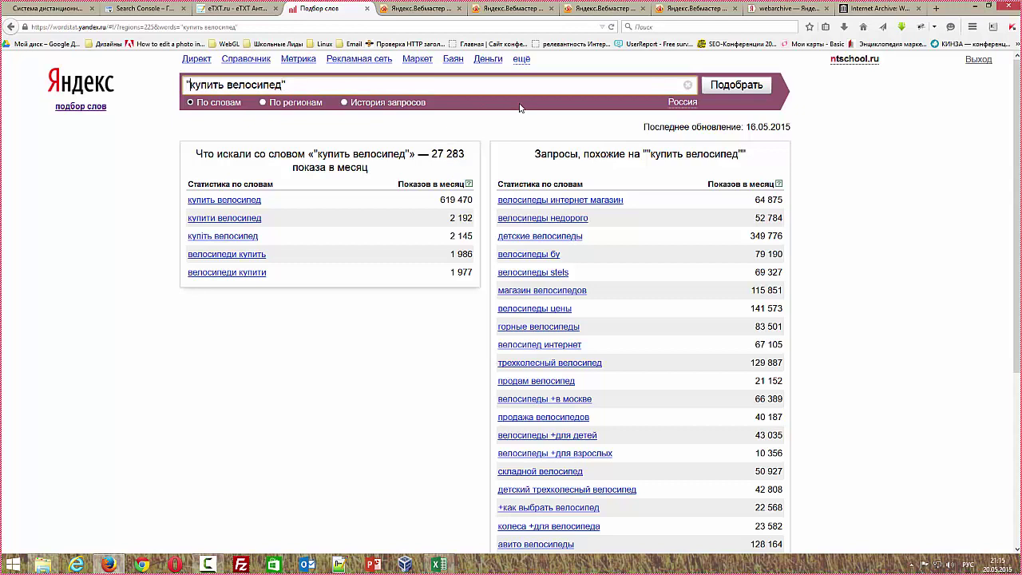
text(!)
key(ctrl+Right)
text(!)
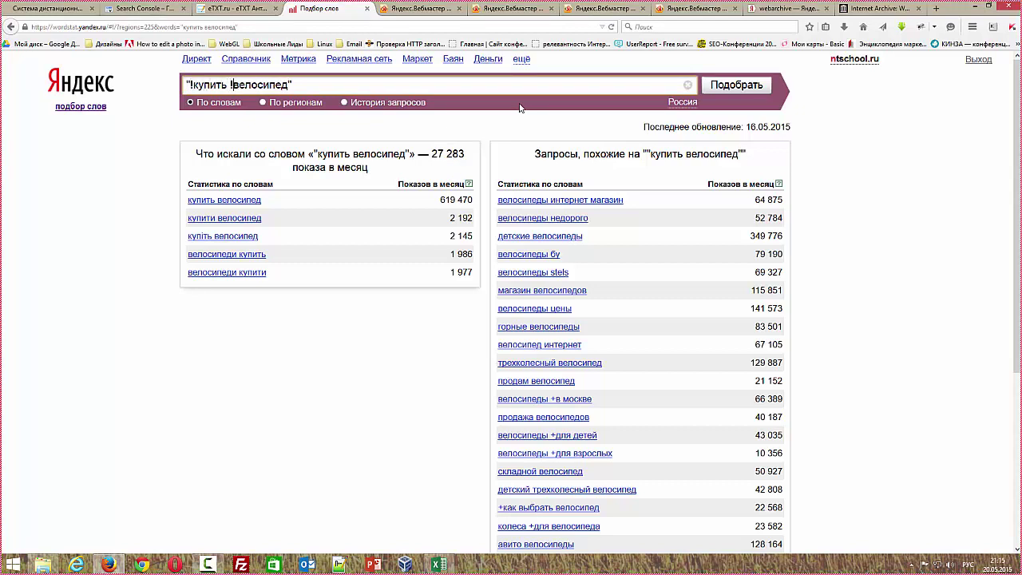
key(Return)
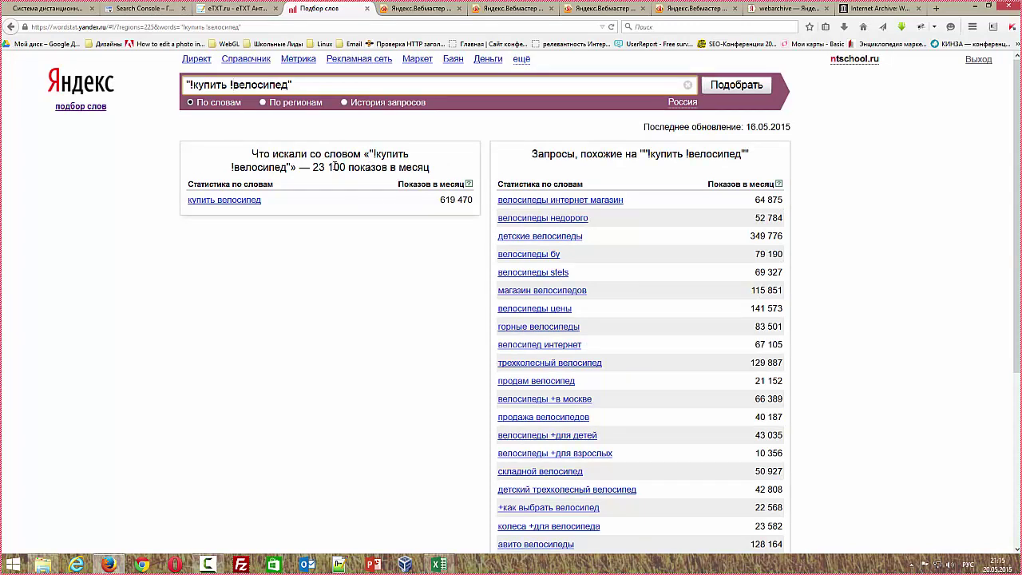
drag(312, 167, 346, 165)
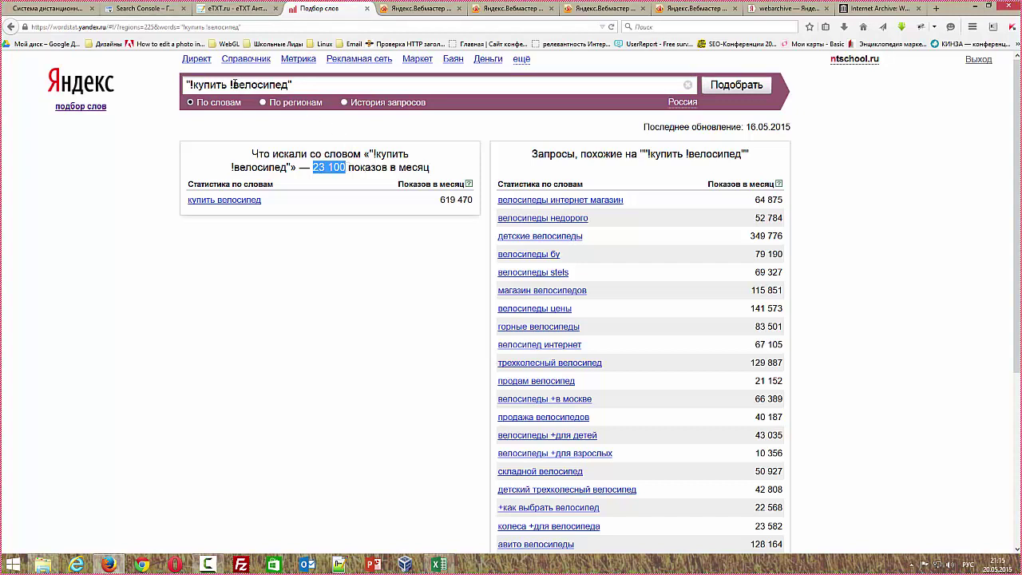
Remove the exclamation marks and look up the quoted phrase "купить велосипед" again.
click(233, 84)
key(BackSpace)
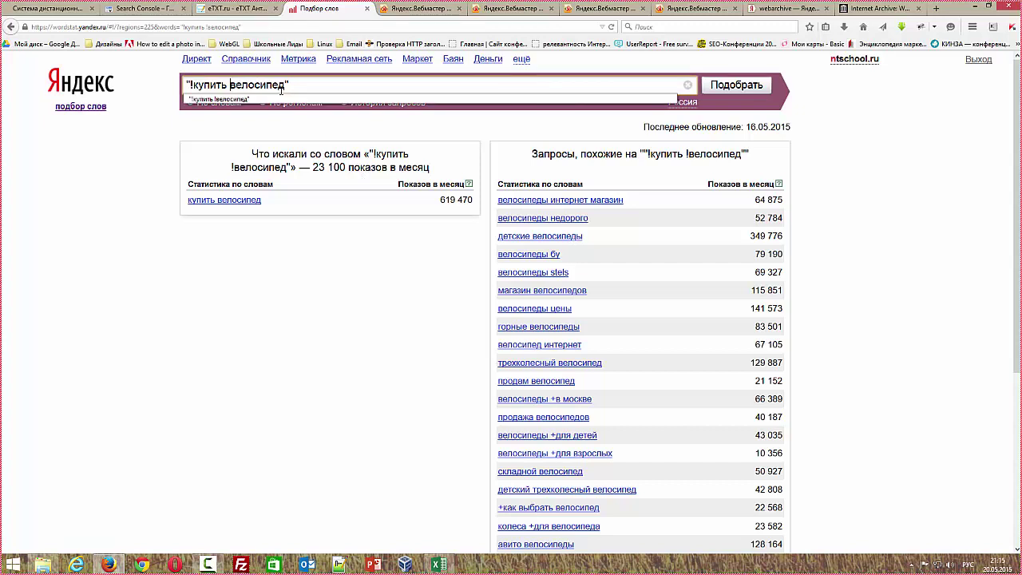
key(BackSpace)
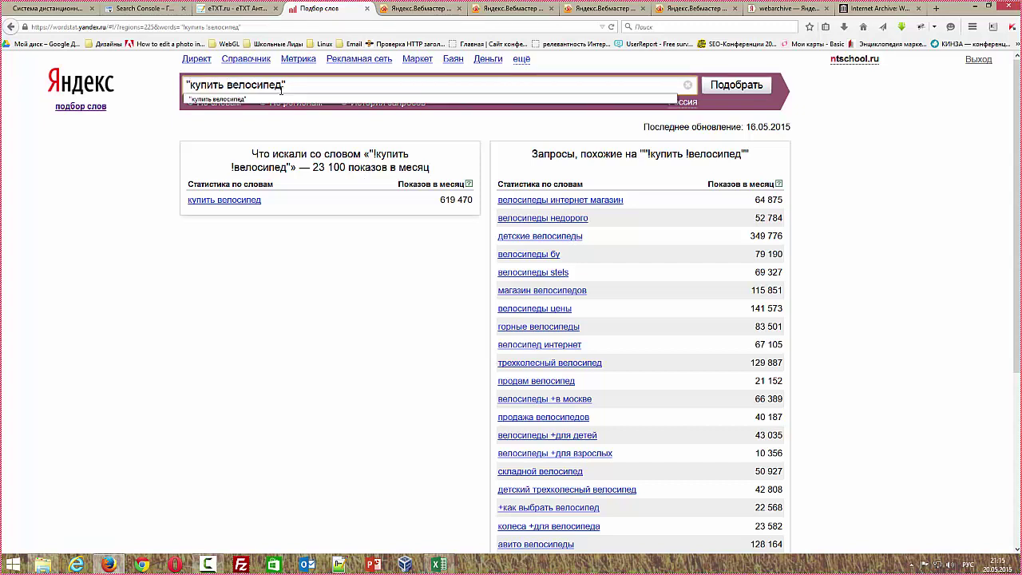
key(BackSpace)
key(BackSpace)
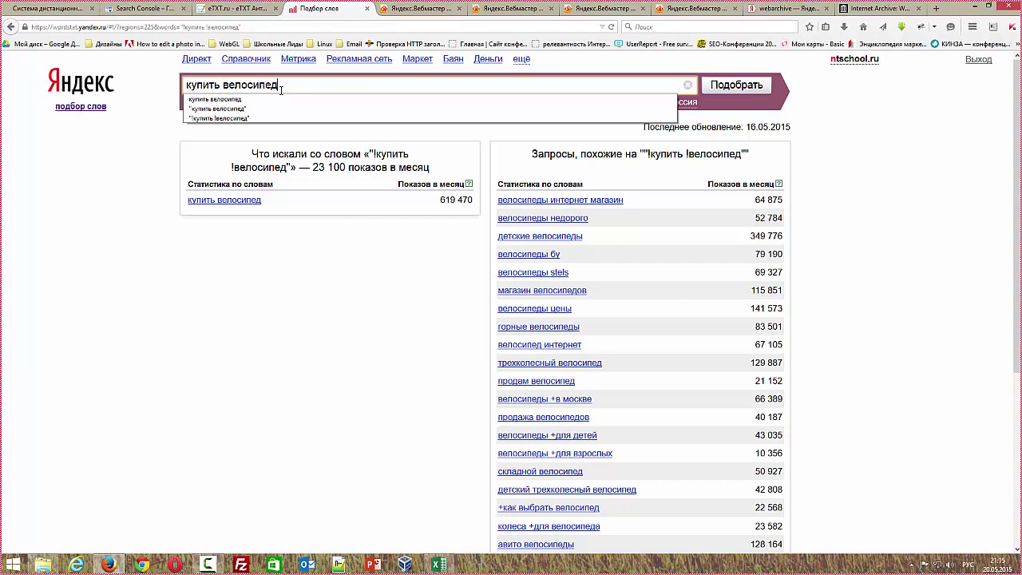
key(Down)
key(Down)
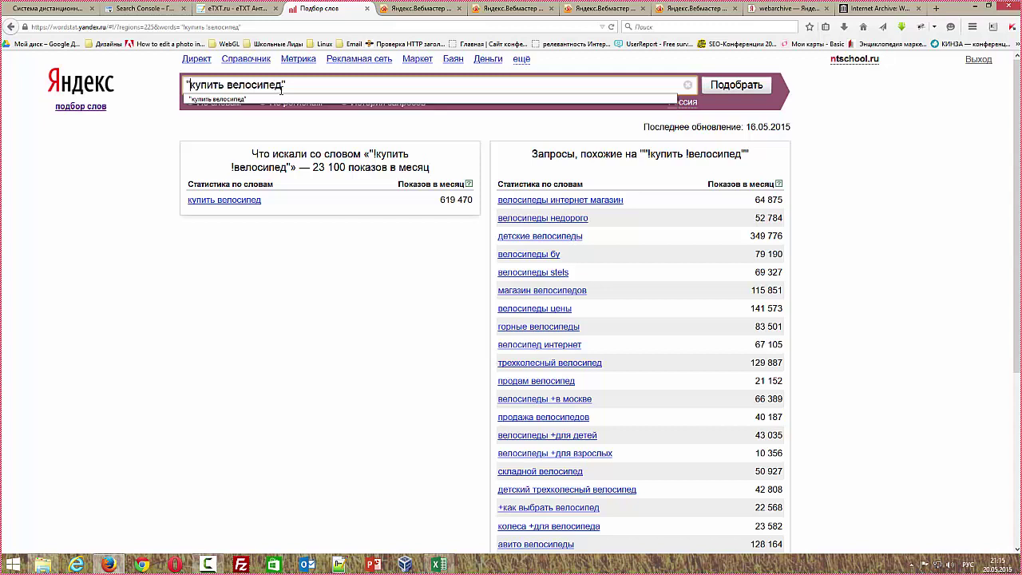
key(Return)
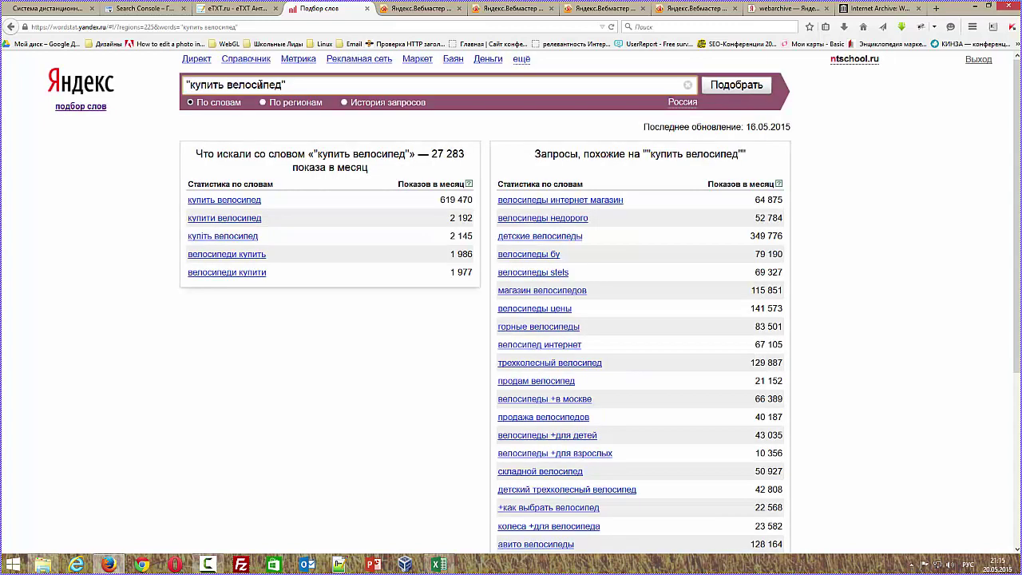
Check the webinar chat, return to Wordstat and clear the query.
click(69, 11)
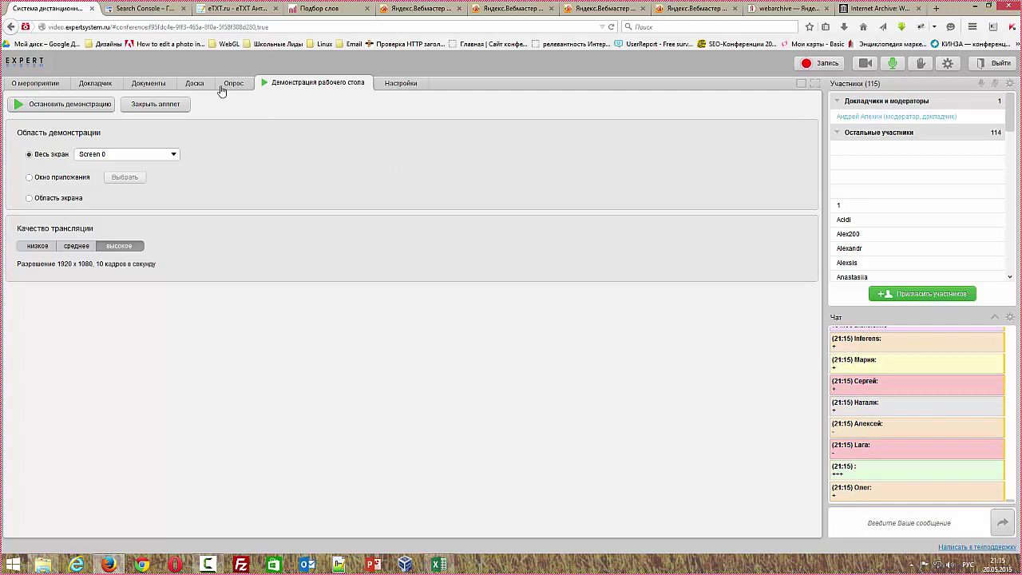
click(325, 8)
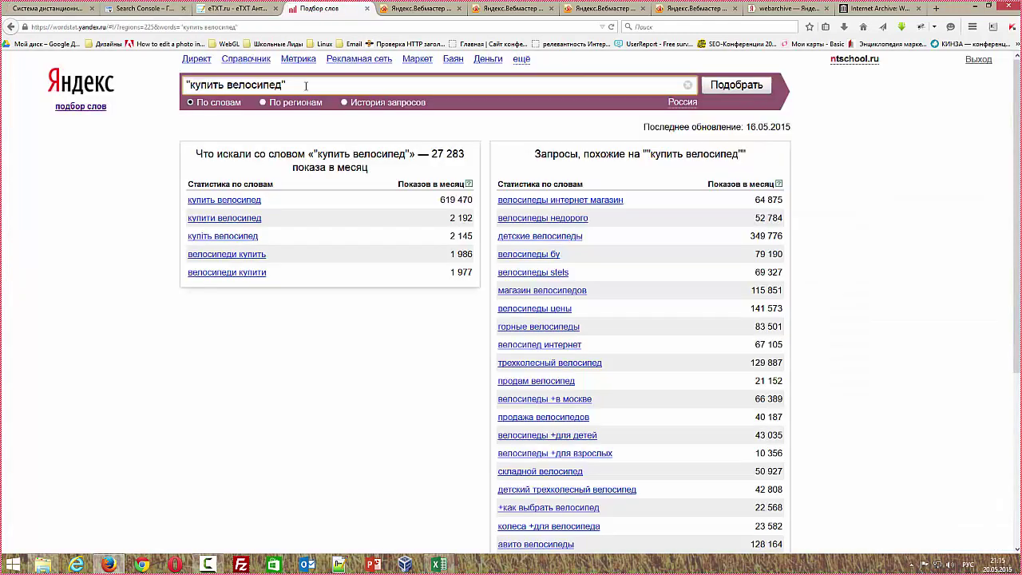
key(ctrl+a)
key(BackSpace)
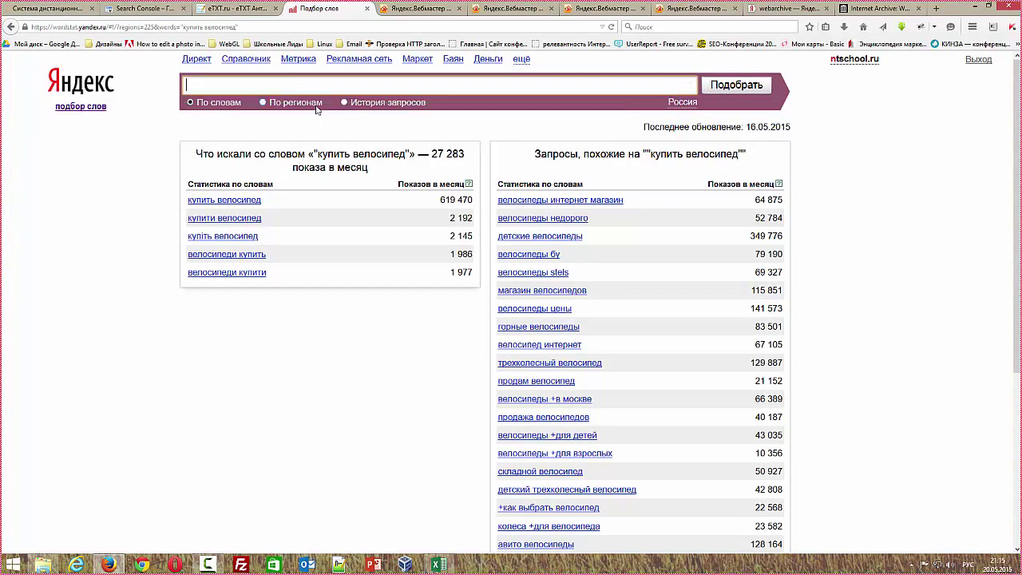
Enter the bracketed group of alternatives (красные | белые) as the new Wordstat query.
text(хц)
key(BackSpace)
key(BackSpace)
text(()
text(красные )
text(| е)
text(елые)
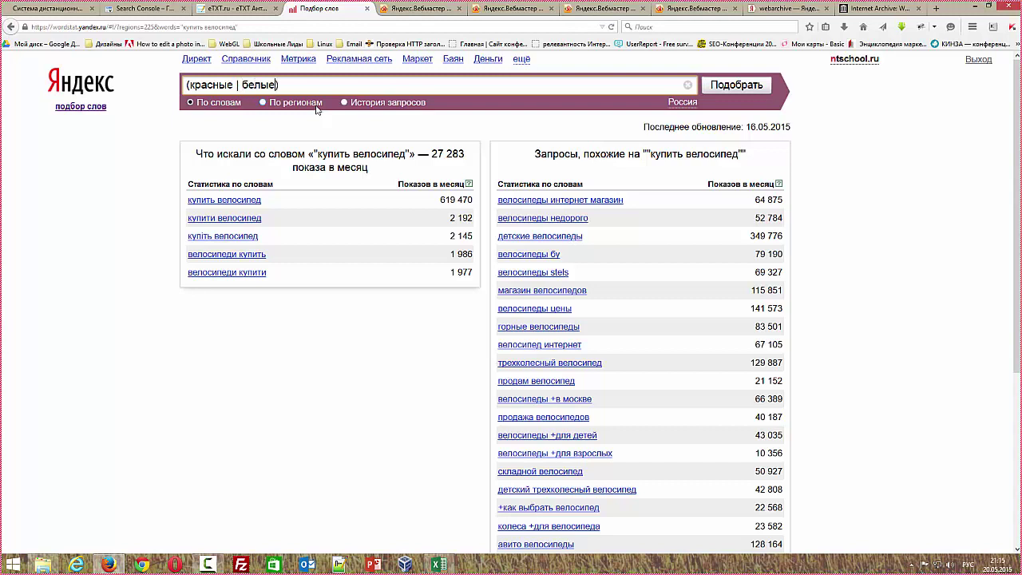
Add черные as a third alternative inside the colour group, separated by a vertical bar.
key(alt+shift)
text(| xth)
key(BackSpace)
key(BackSpace)
key(BackSpace)
key(alt+shift)
text(черные)
Add an empty pair of brackets after the colour group and another one before it.
key(alt+shift)
text(())
key(Home)
text(())
key(Left)
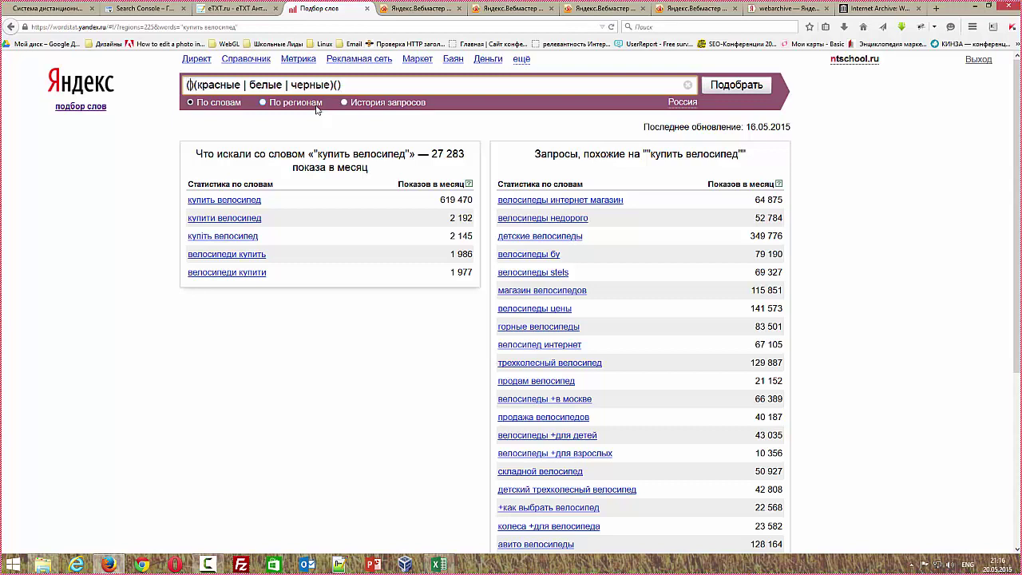
Fill the first bracket pair with the alternatives купить | примерить.
text(re)
key(BackSpace)
key(BackSpace)
text(ить)
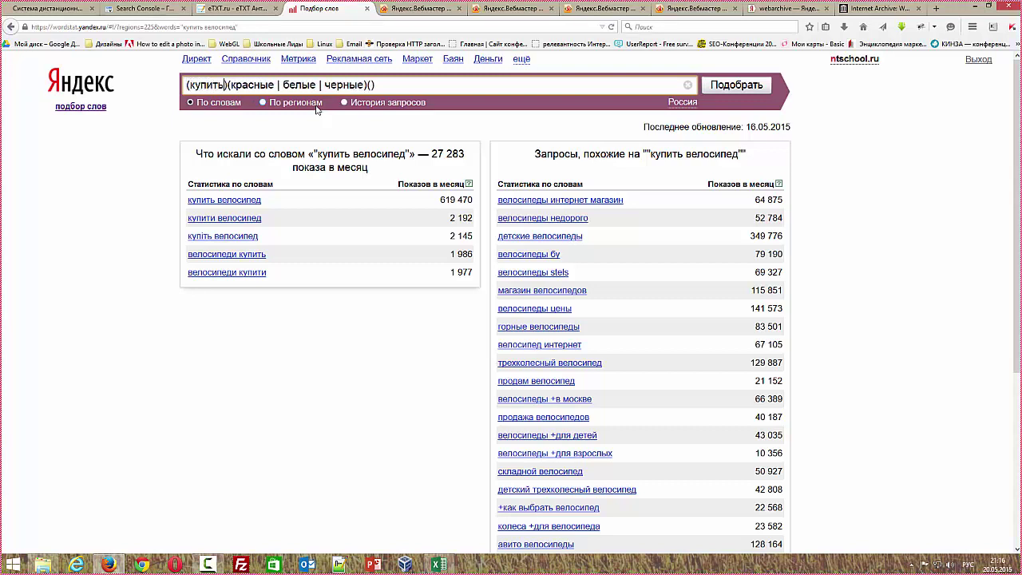
key(alt+shift)
text(|)
key(alt+shift)
text(примерить)
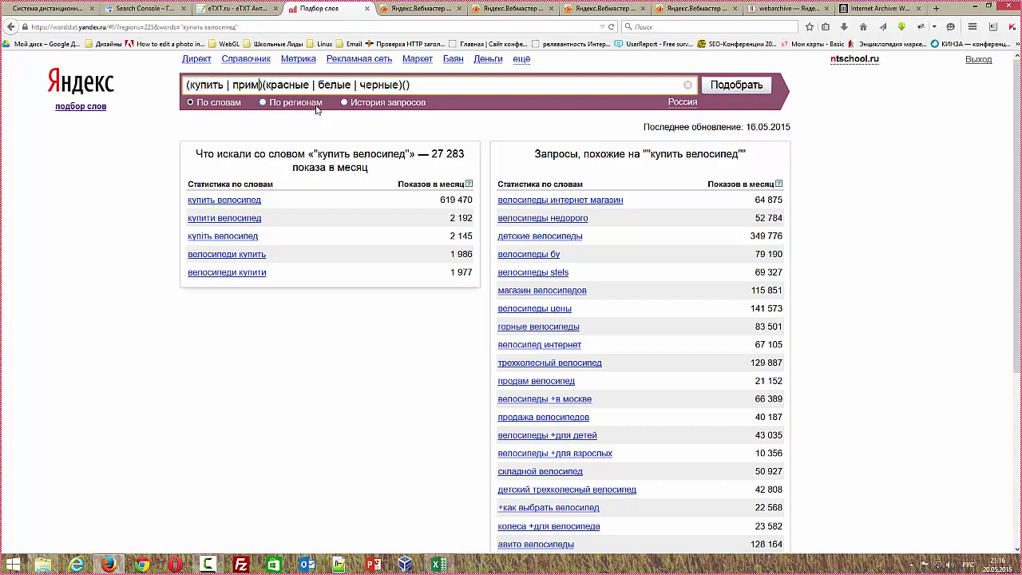
Add найти as a third alternative inside the first bracket group, separated by a vertical bar.
key(alt+shift)
text(| y)
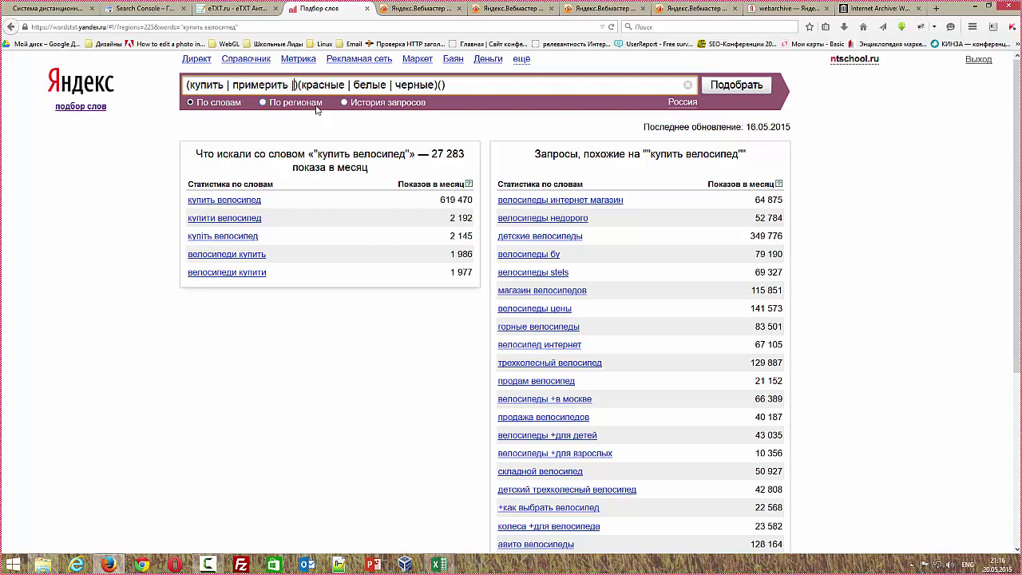
key(BackSpace)
key(alt+shift)
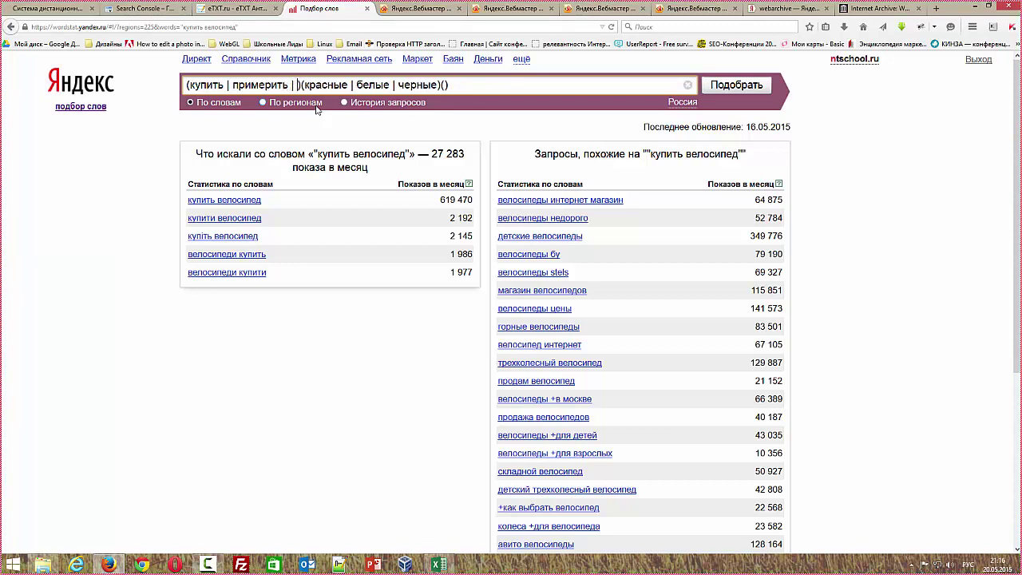
text(найти)
Fill the last bracket pair with туфли | платье and run the three-group query.
key(Left)
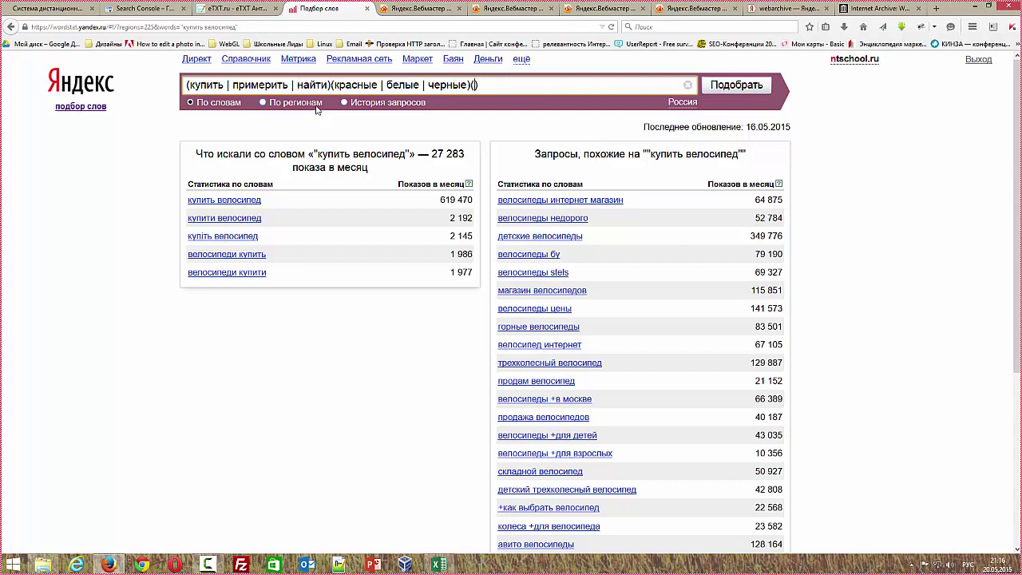
text(туфли | платье)
click(733, 90)
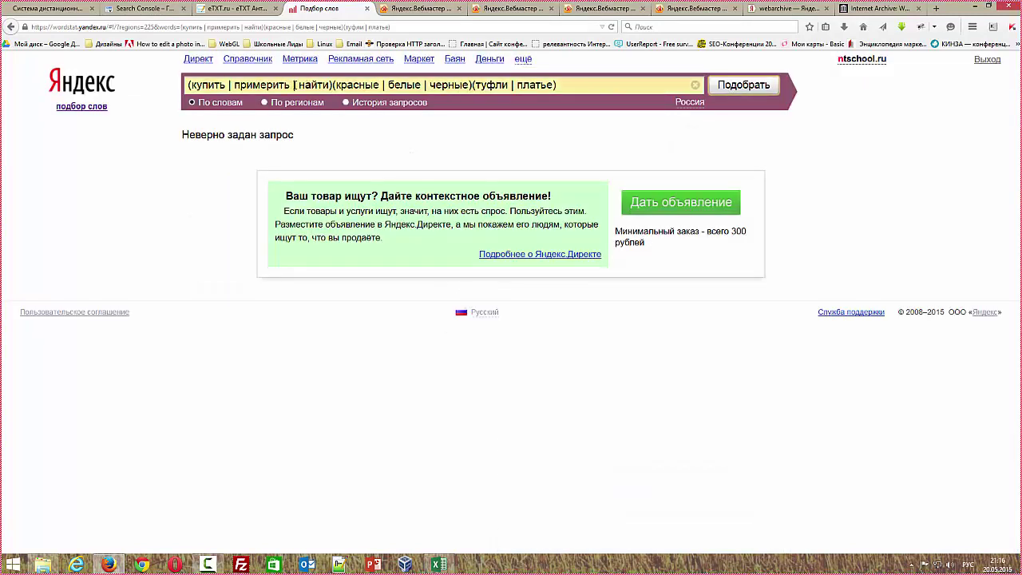
Remove the spaces around the first vertical bar and delete the (туфли | платье) group.
click(228, 84)
key(BackSpace)
key(BackSpace)
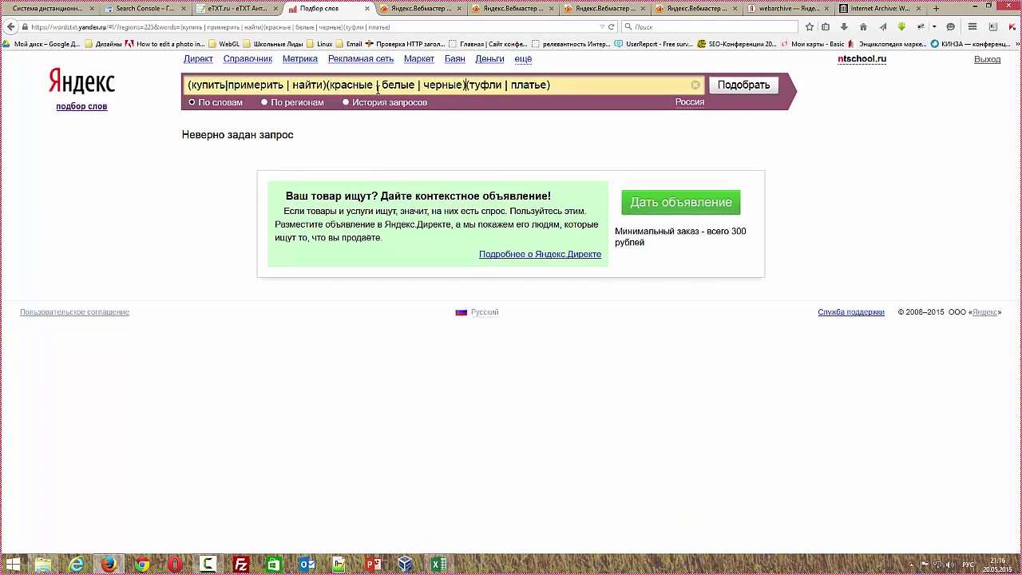
key(shift+End)
key(Delete)
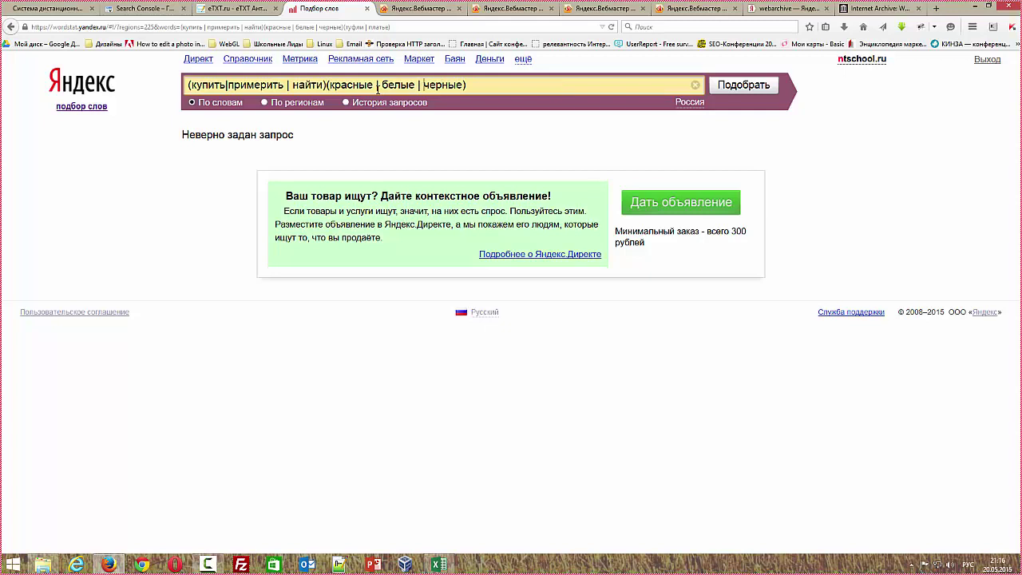
Remove the spaces around the remaining vertical bars and run the query (купить|примерить|найти)(красные|белые|черные).
key(BackSpace)
key(Left)
key(BackSpace)
key(BackSpace)
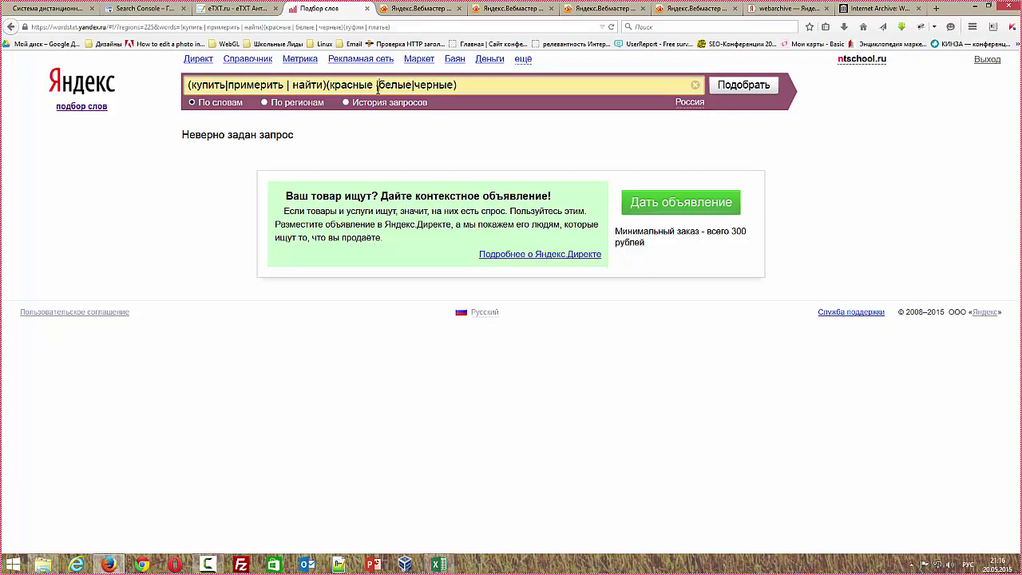
key(Left)
key(BackSpace)
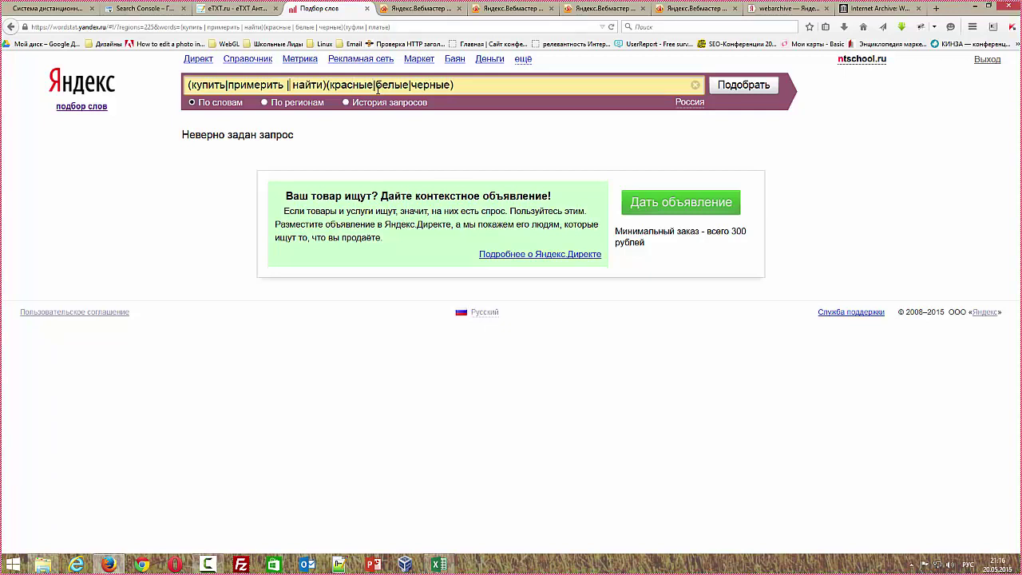
key(BackSpace)
key(Left)
key(BackSpace)
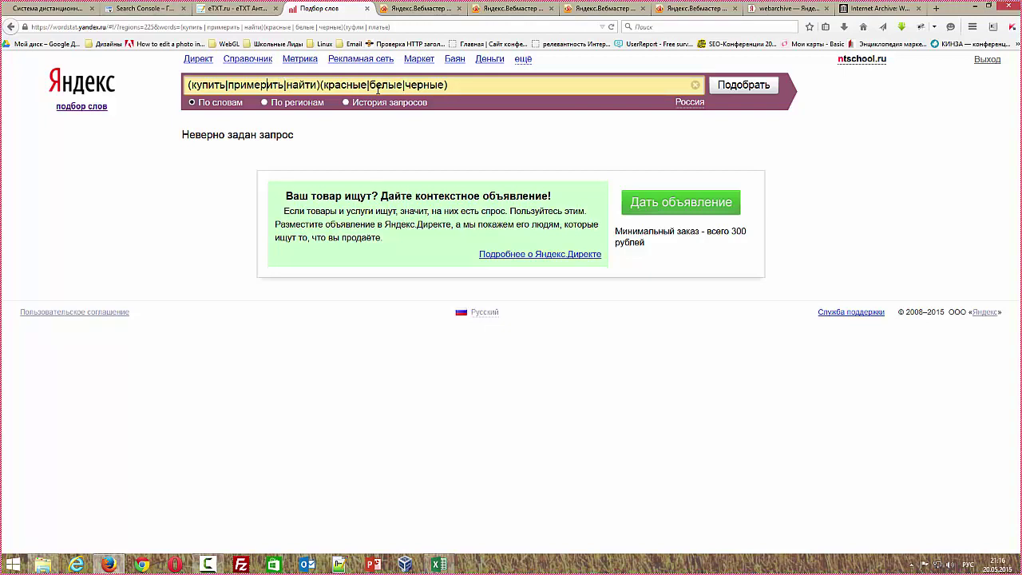
key(Return)
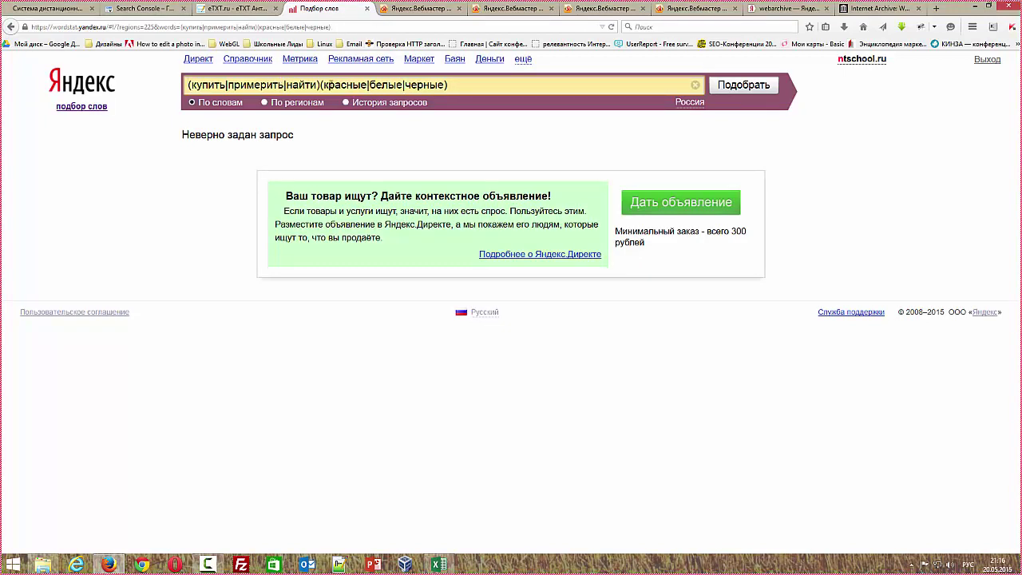
Change the query to купить (красные|белые|черные) туфли and run it.
drag(227, 85, 317, 85)
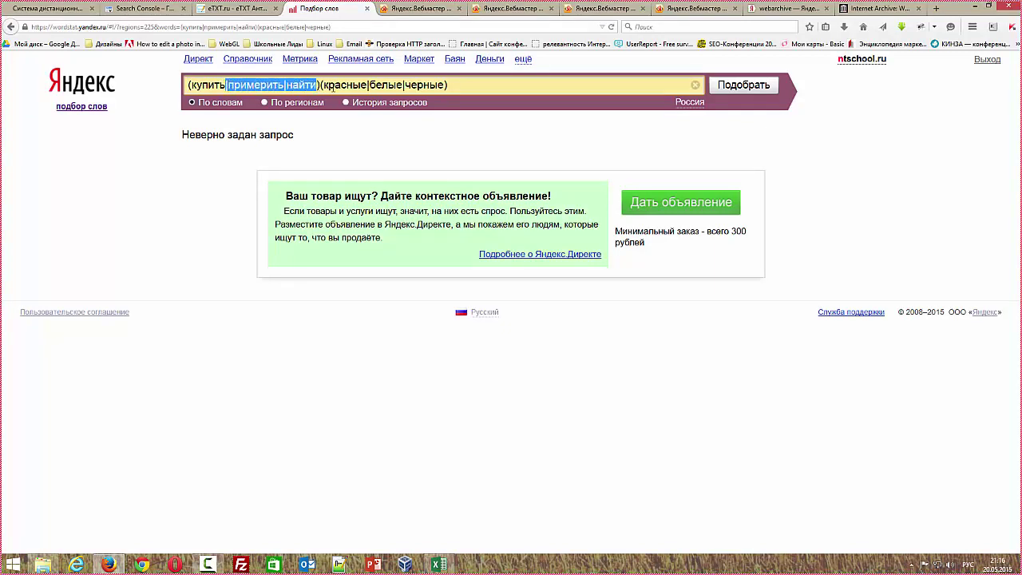
key(BackSpace)
key(BackSpace)
key(Home)
key(Delete)
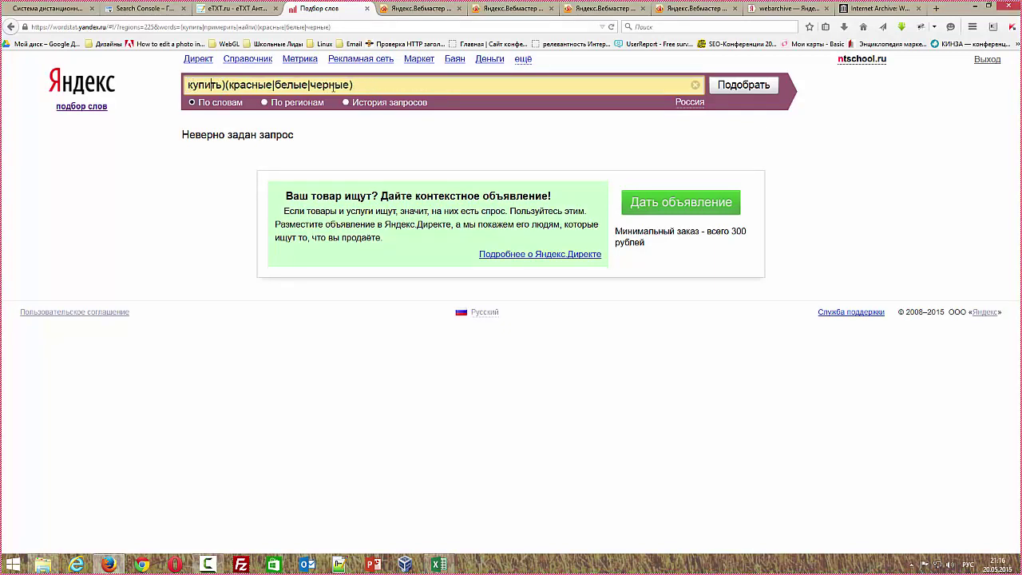
key(Delete)
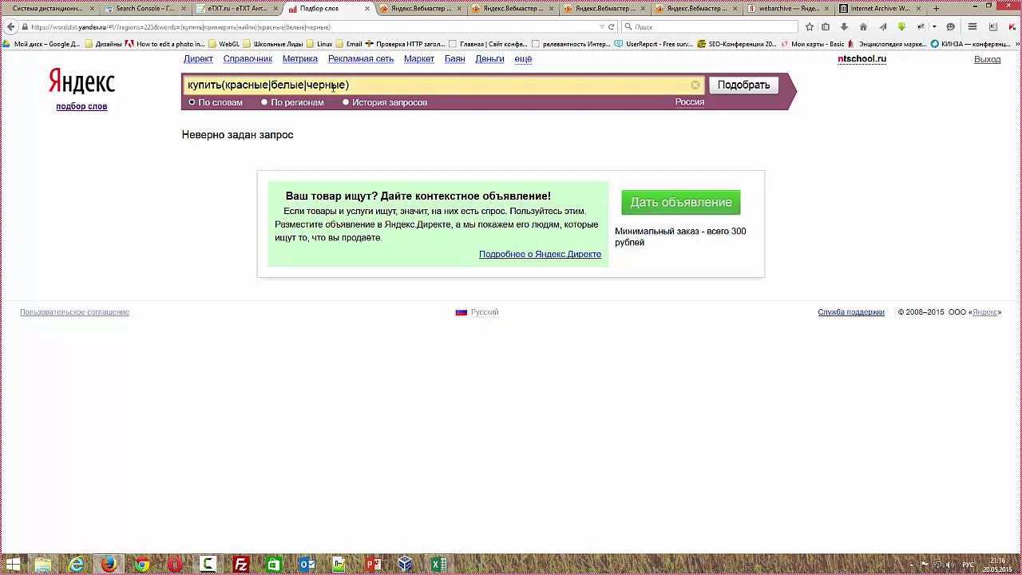
text(туфли)
key(Return)
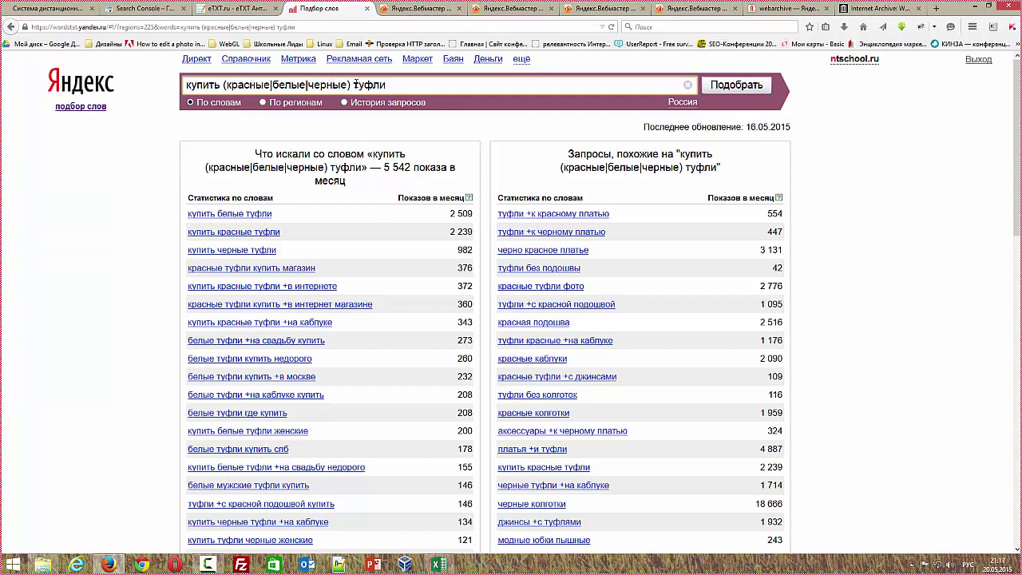
Highlight the whole query and its individual colour alternatives to point out how the phrases combine.
drag(401, 85, 137, 67)
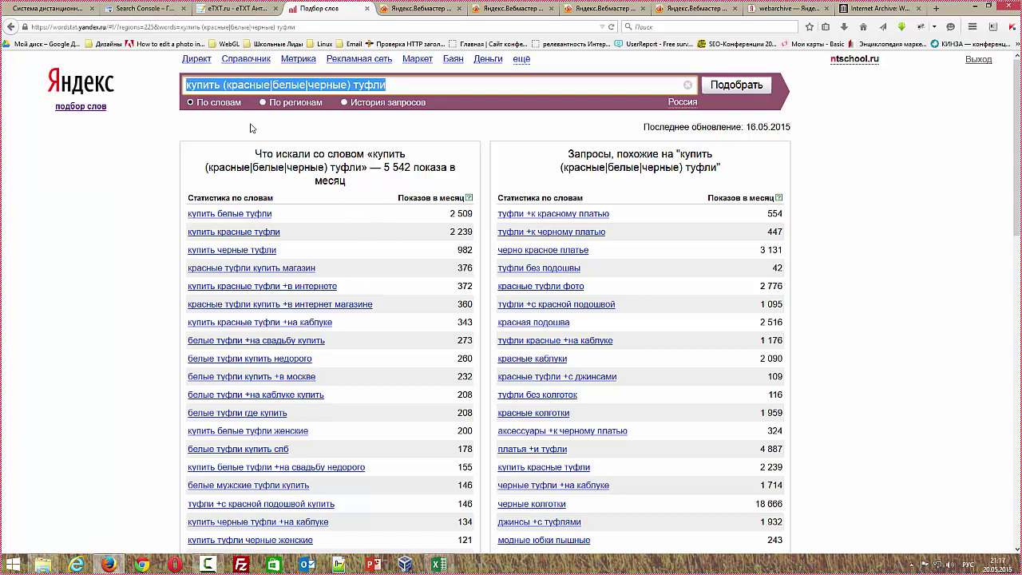
double_click(245, 84)
double_click(287, 84)
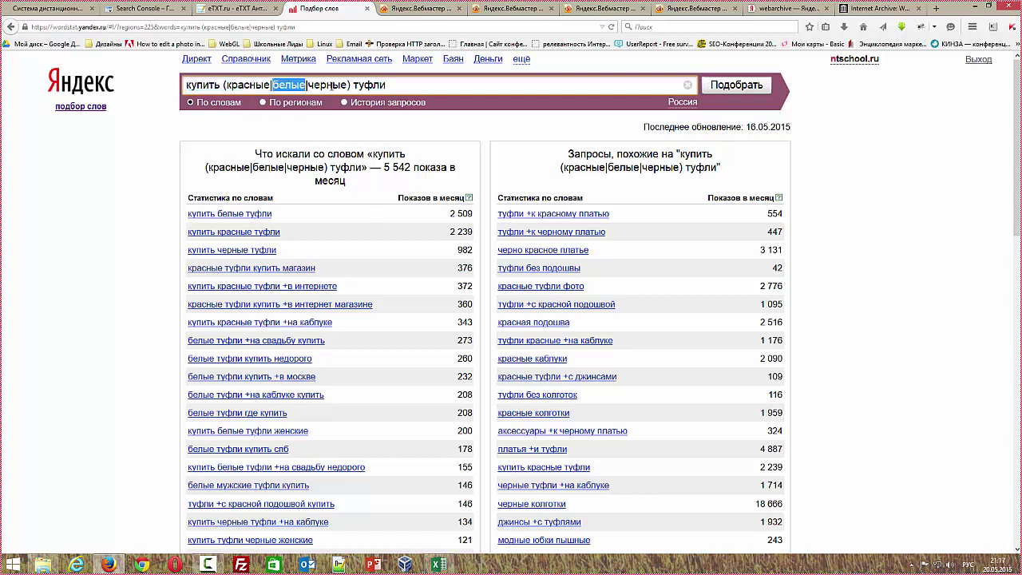
click(332, 84)
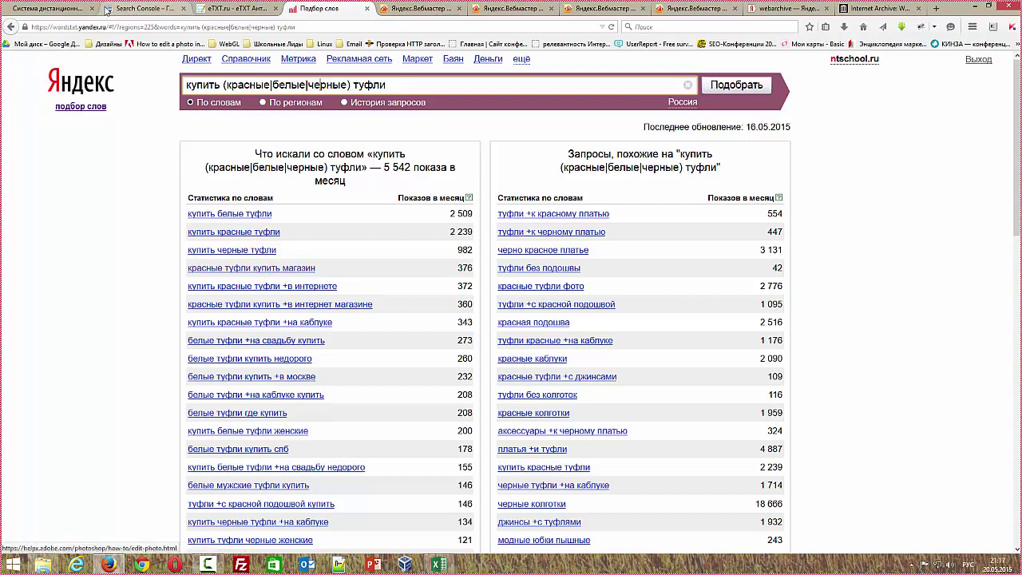
Check the webinar chat and return to the Wordstat results.
click(76, 8)
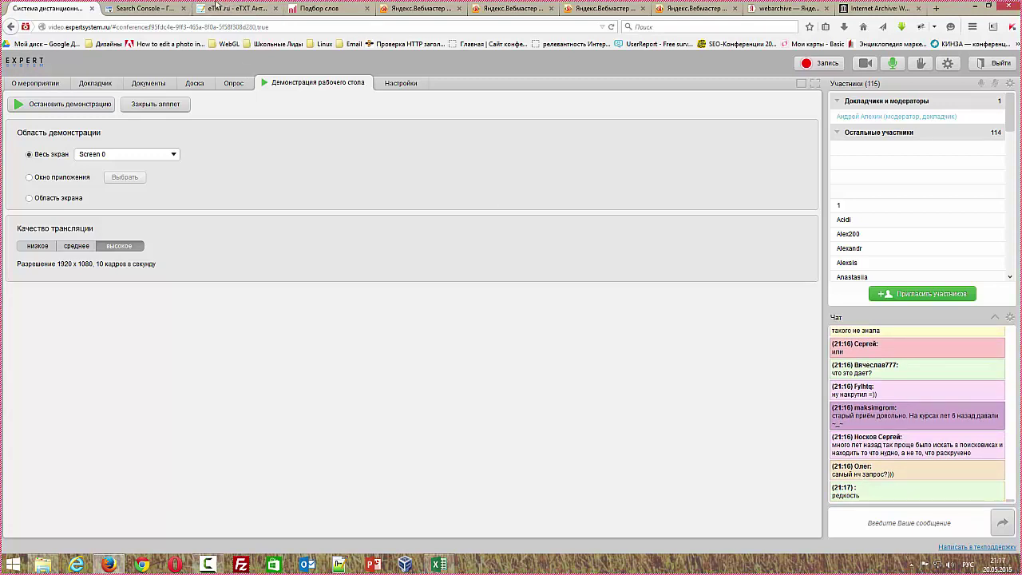
click(215, 8)
click(319, 8)
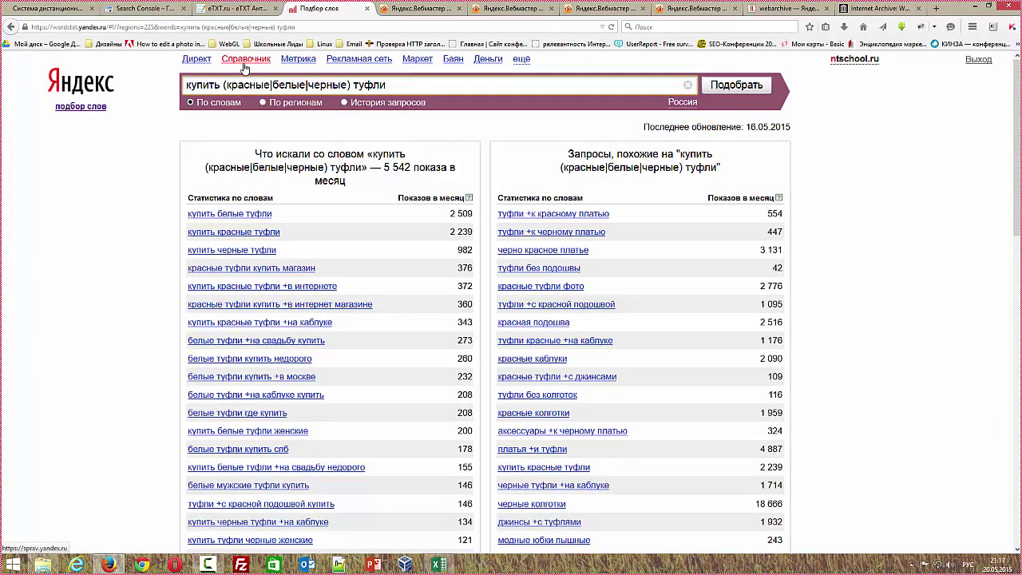
Highlight the bracketed colour group in the query and look through the full list of matching phrases.
drag(223, 85, 351, 84)
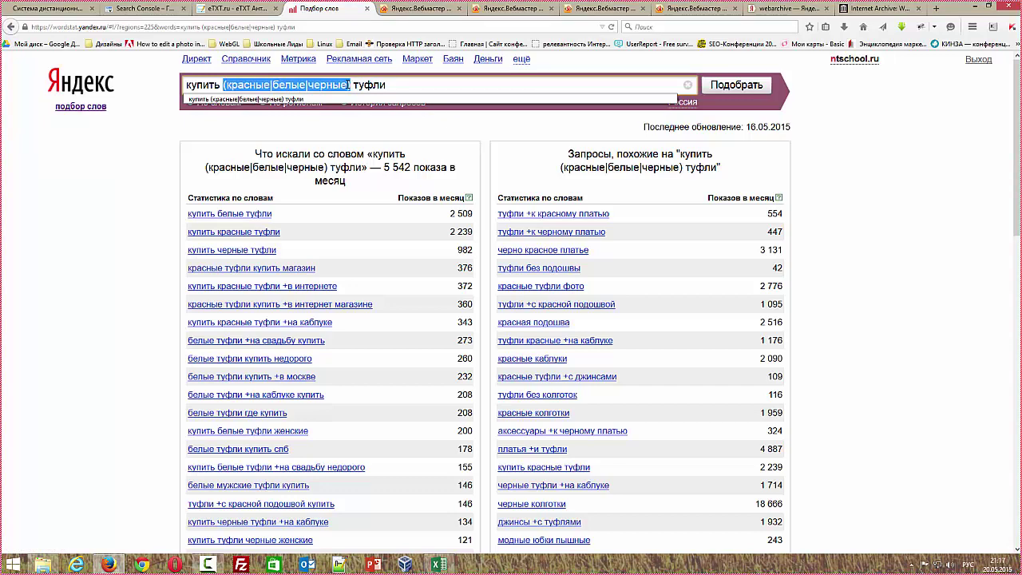
scroll(564, 309, down, 15)
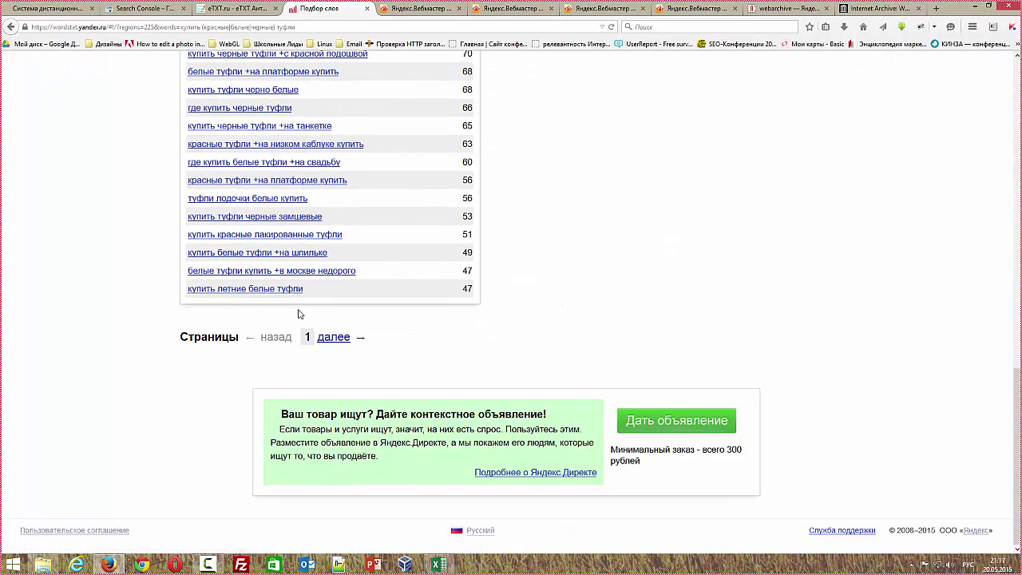
scroll(300, 314, up, 15)
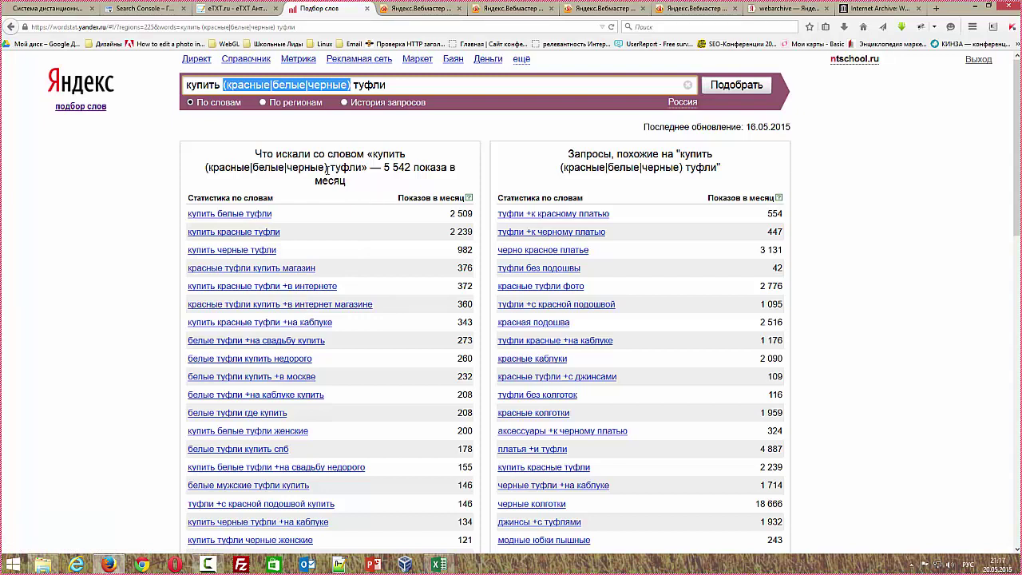
Run the quoted query "купить слона" and highlight its monthly impression count.
triple_click(395, 85)
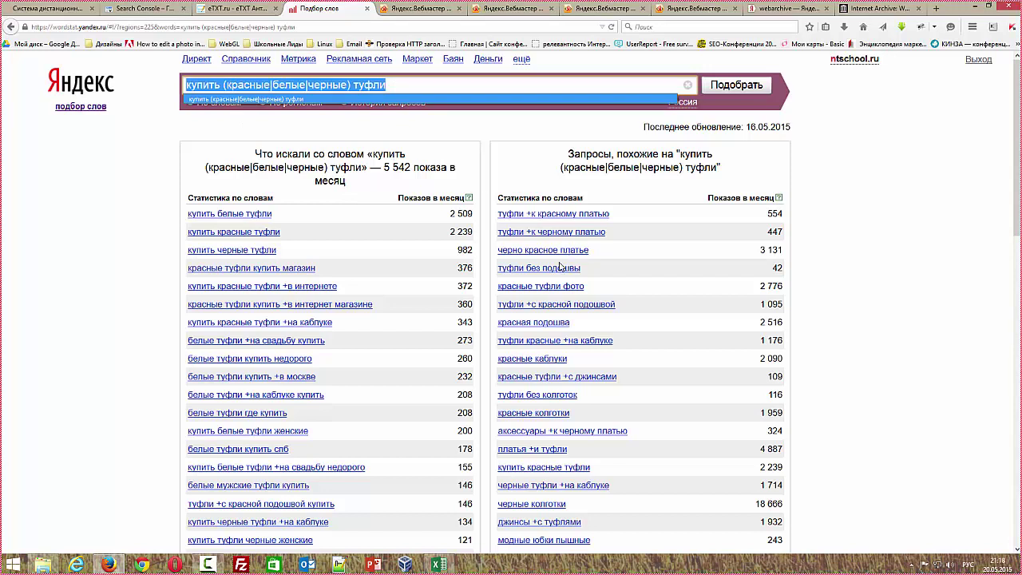
text("")
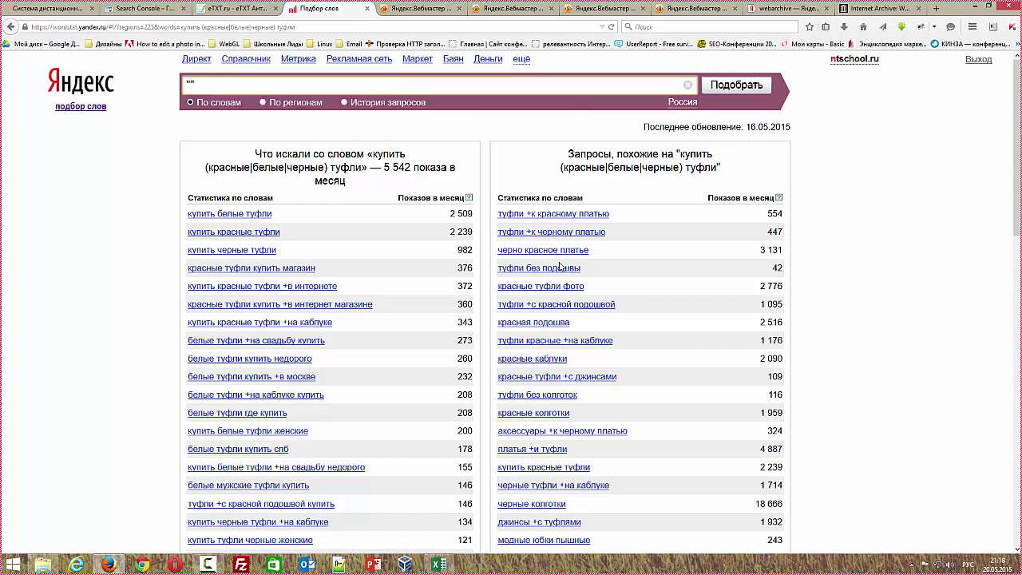
text(купить слона)
key(Return)
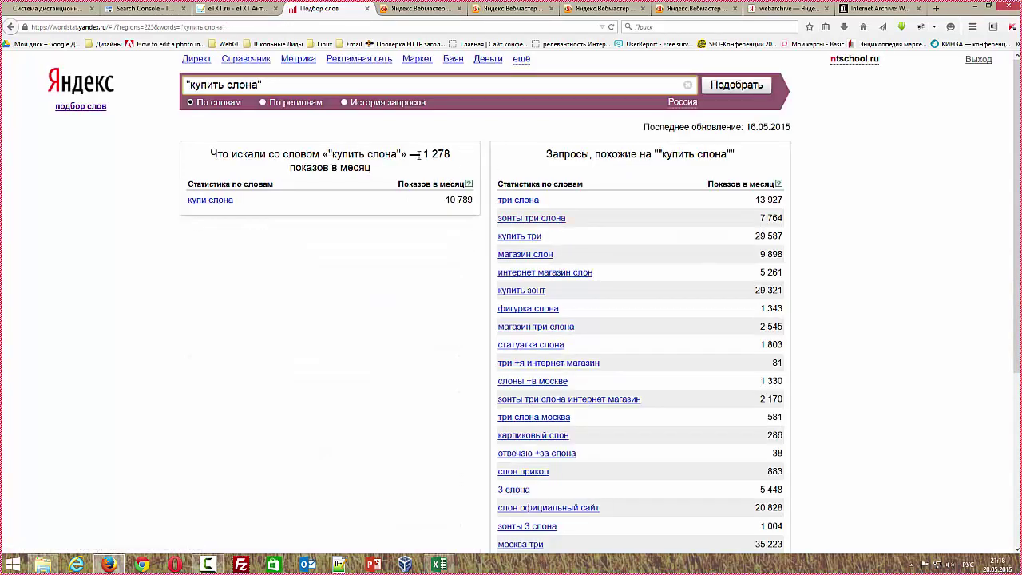
drag(419, 154, 450, 153)
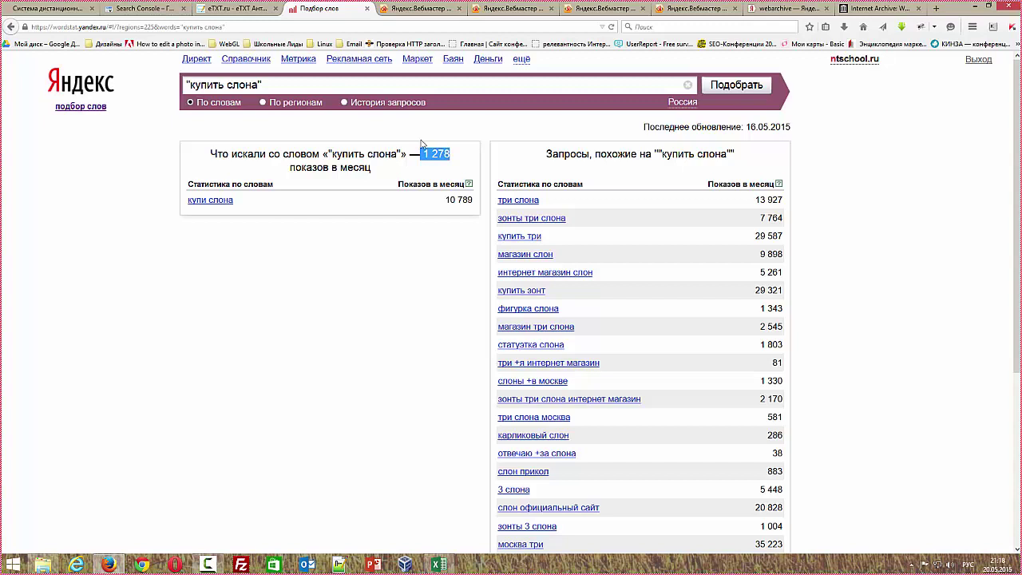
Switch to the Excel keyword workbook and select cell B4 on the Свалка sheet.
click(439, 563)
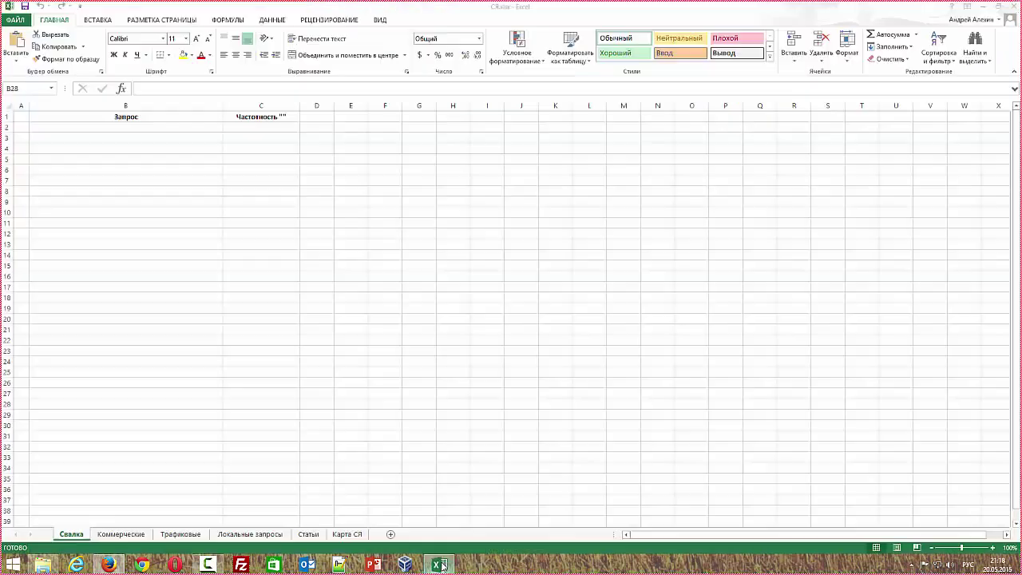
click(91, 234)
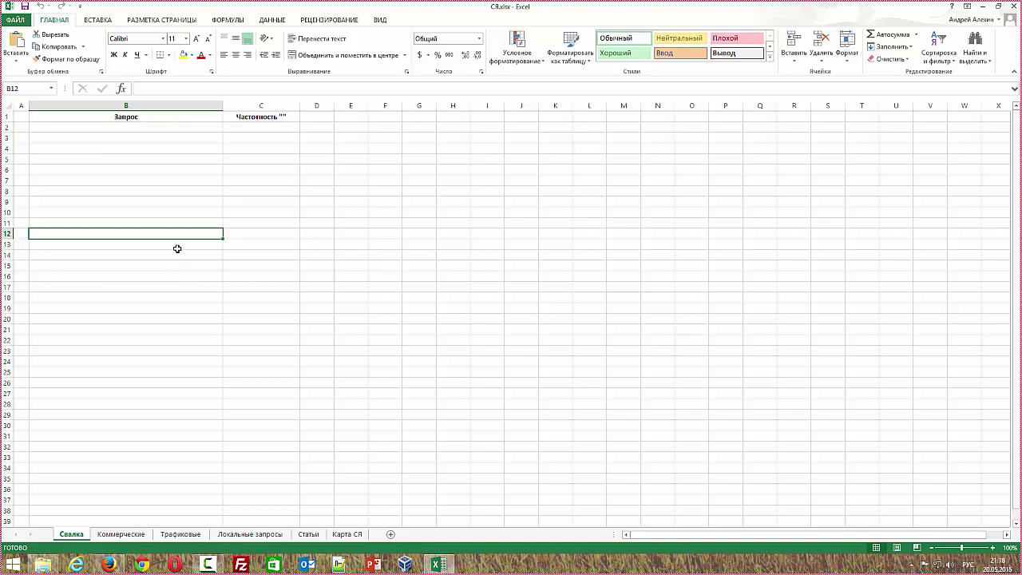
click(197, 151)
Look through the Коммерческие, Трафиковые, Локальные запросы, Статьи and Карта СЯ sheets, then return to Свалка.
click(120, 533)
ctrl+click(181, 533)
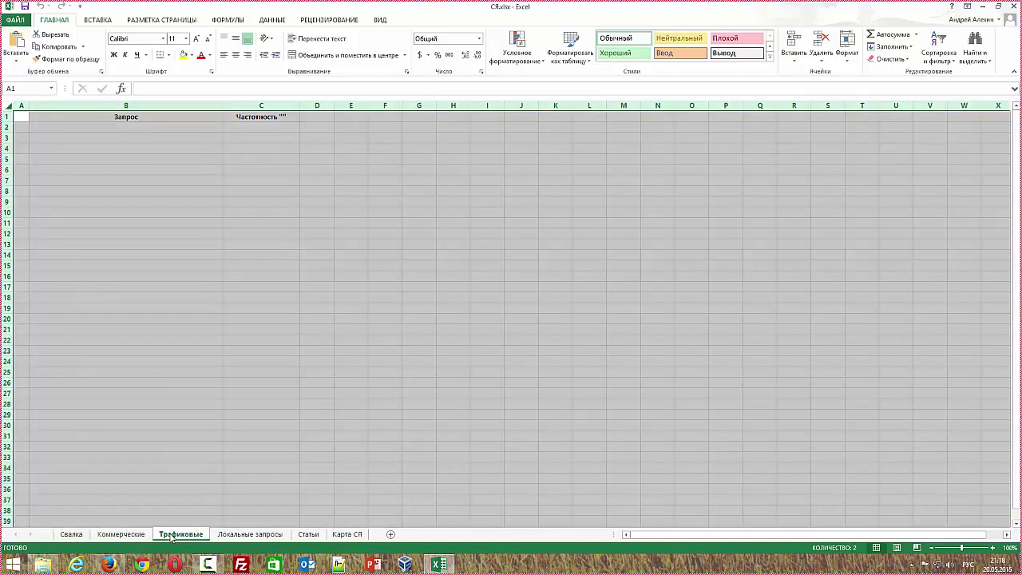
click(250, 533)
click(310, 535)
click(346, 534)
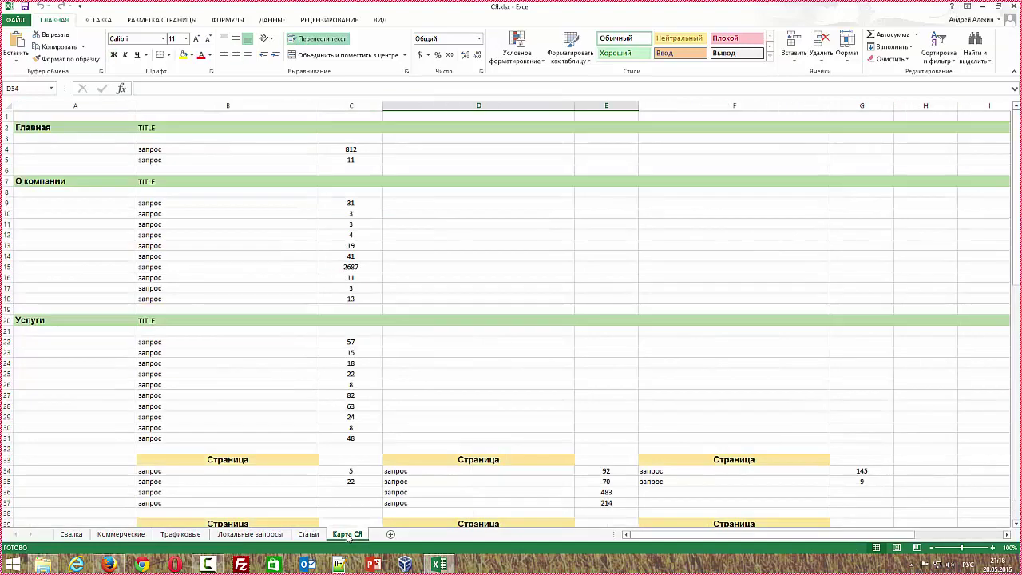
click(71, 534)
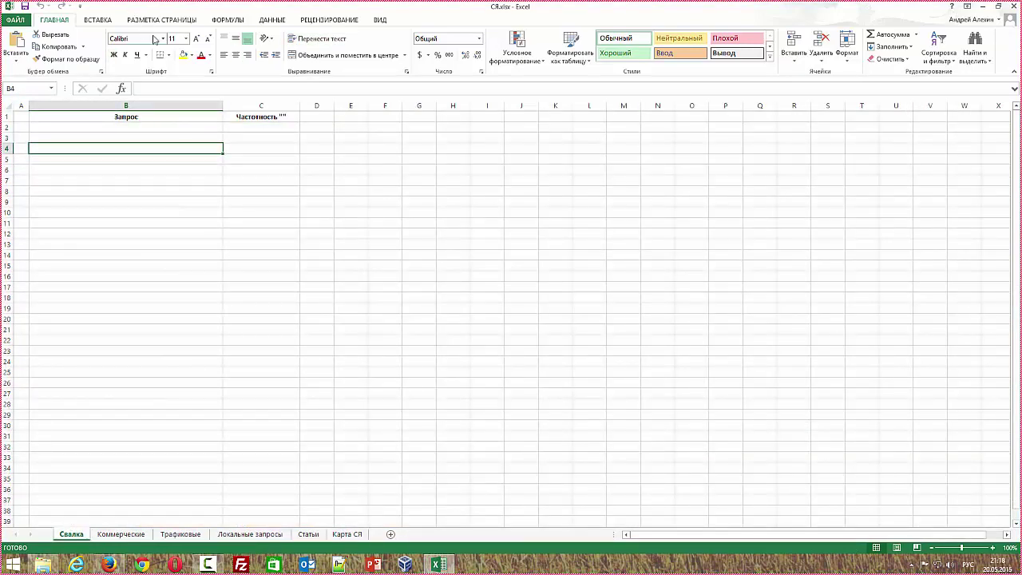
Switch back to the Firefox browser and check the webinar chat.
click(108, 565)
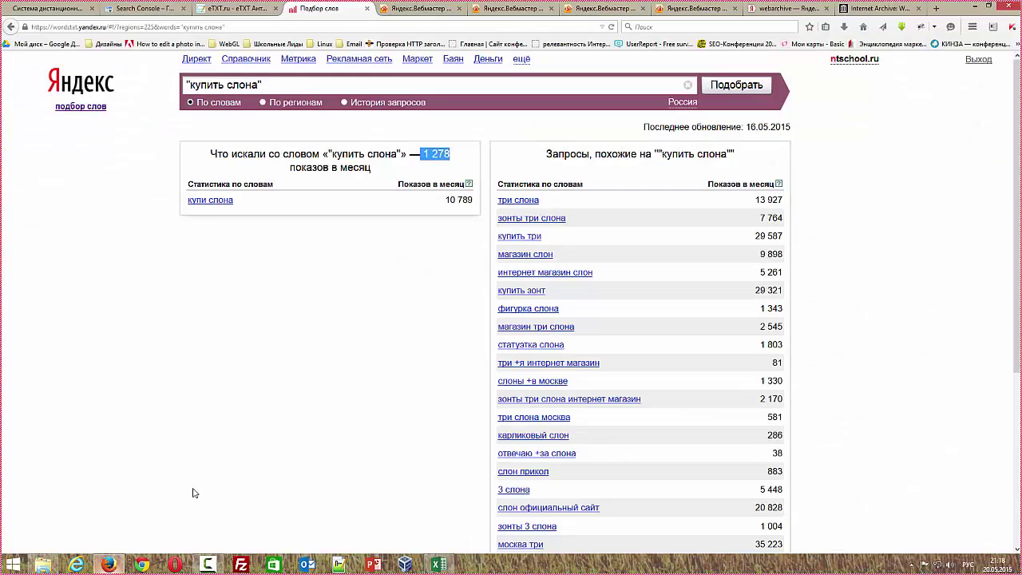
click(47, 8)
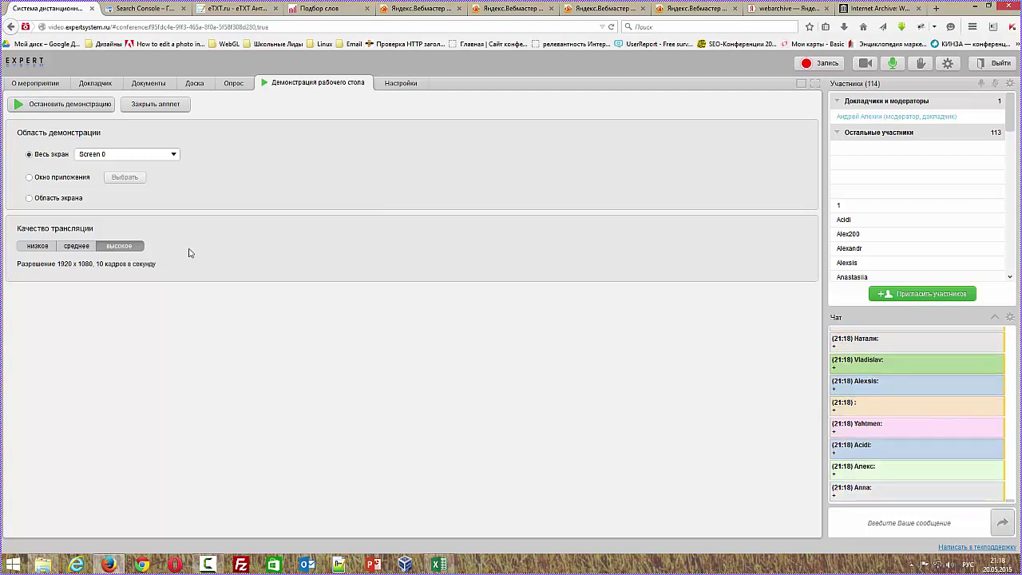
click(76, 246)
click(113, 249)
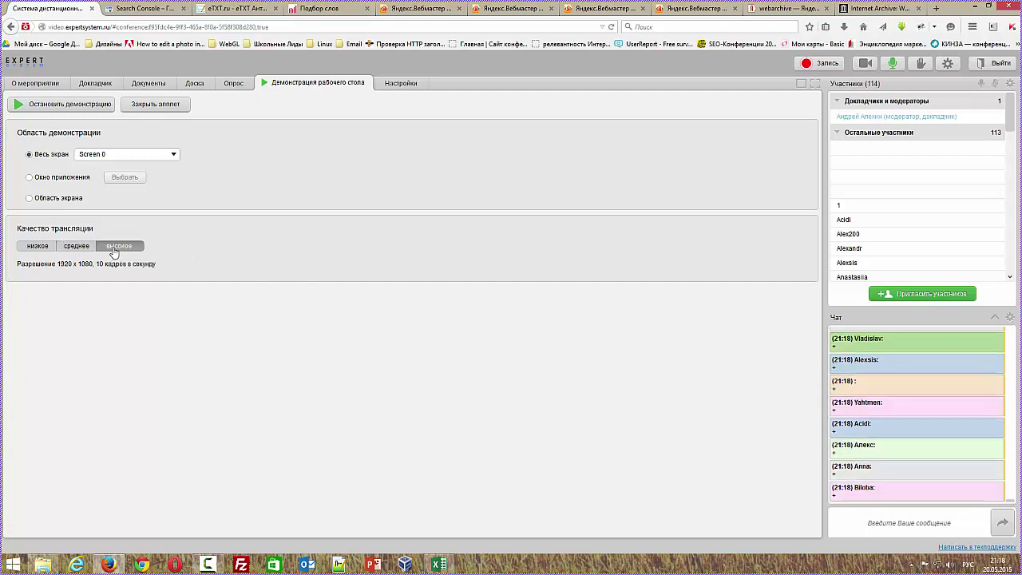
Switch to the Excel keyword workbook and look through all its sheets, finishing on Свалка.
click(440, 565)
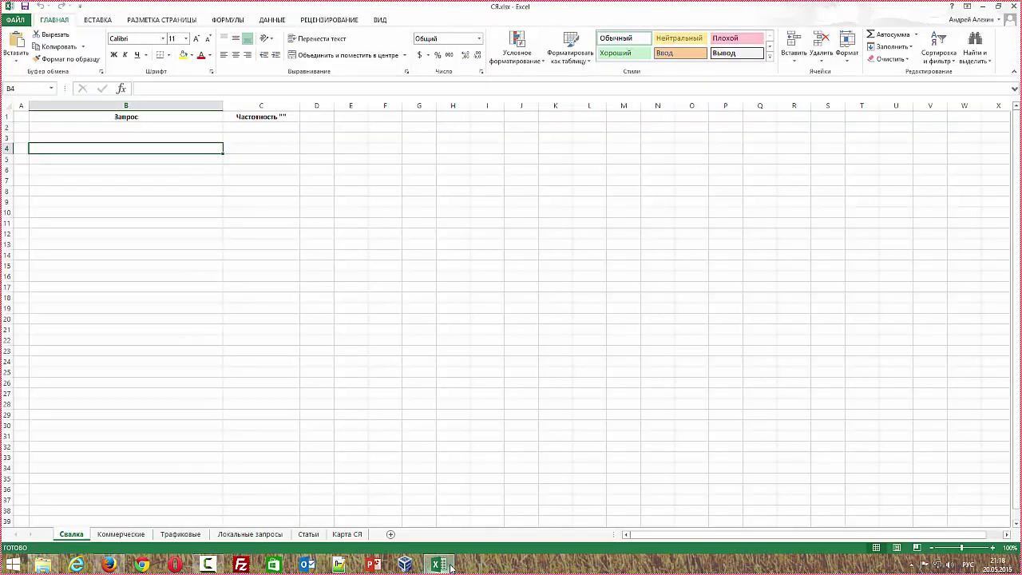
click(122, 534)
click(180, 534)
click(250, 534)
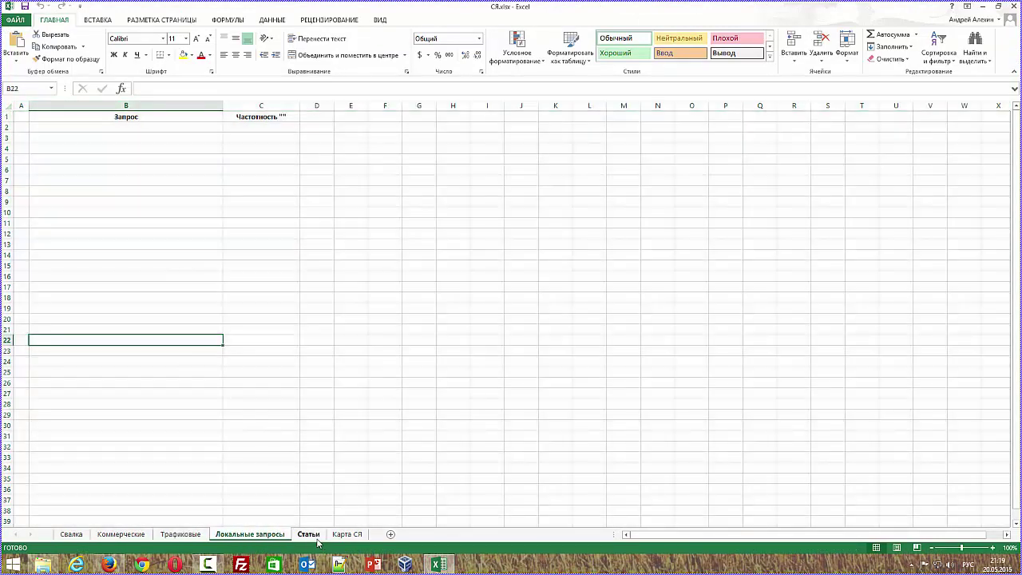
click(308, 534)
click(347, 534)
click(71, 534)
click(121, 534)
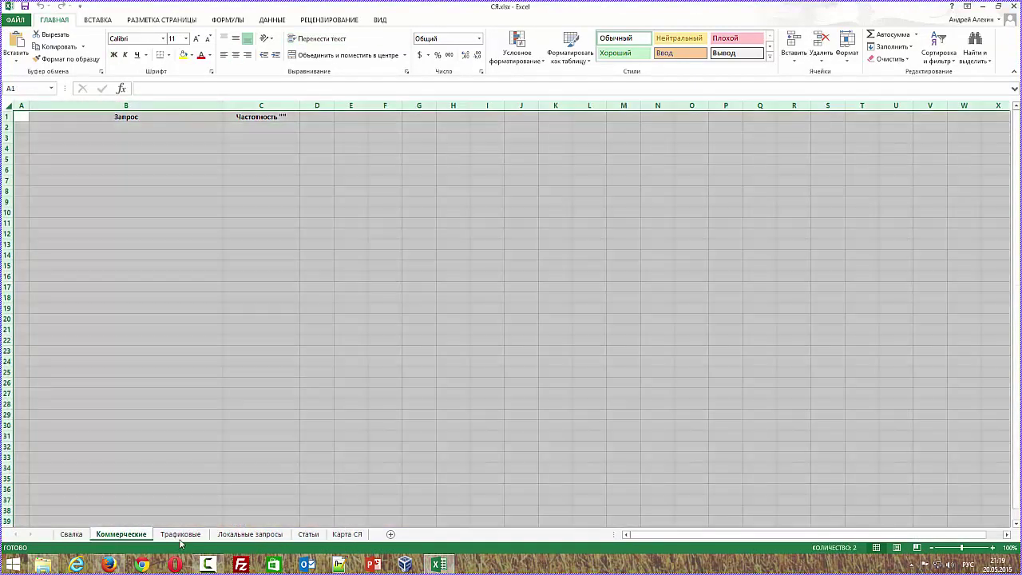
click(181, 534)
click(71, 535)
Highlight the empty Запрос column on the Свалка sheet from row 3 down and return to the top.
drag(99, 141, 160, 375)
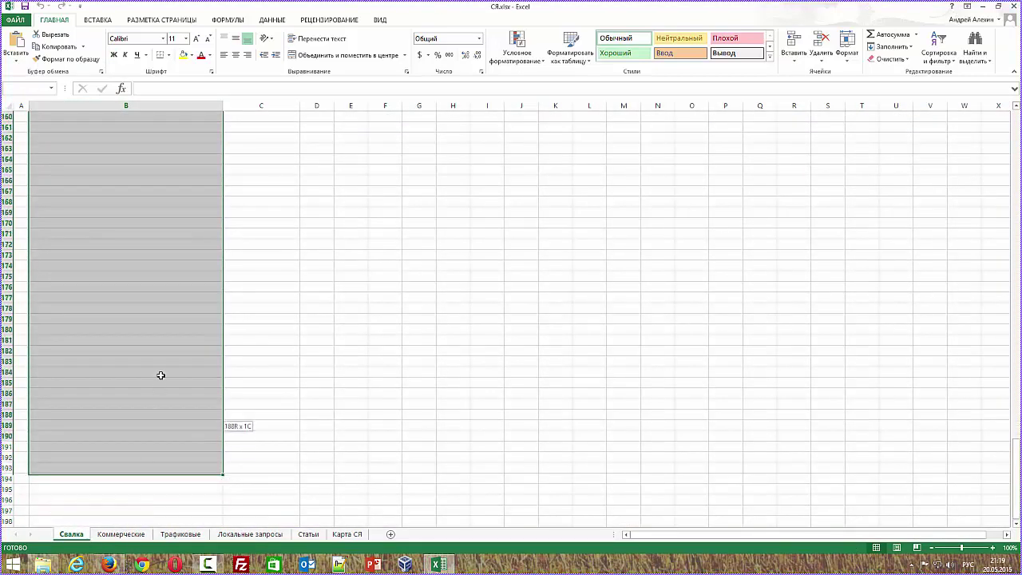
scroll(258, 426, up, 20)
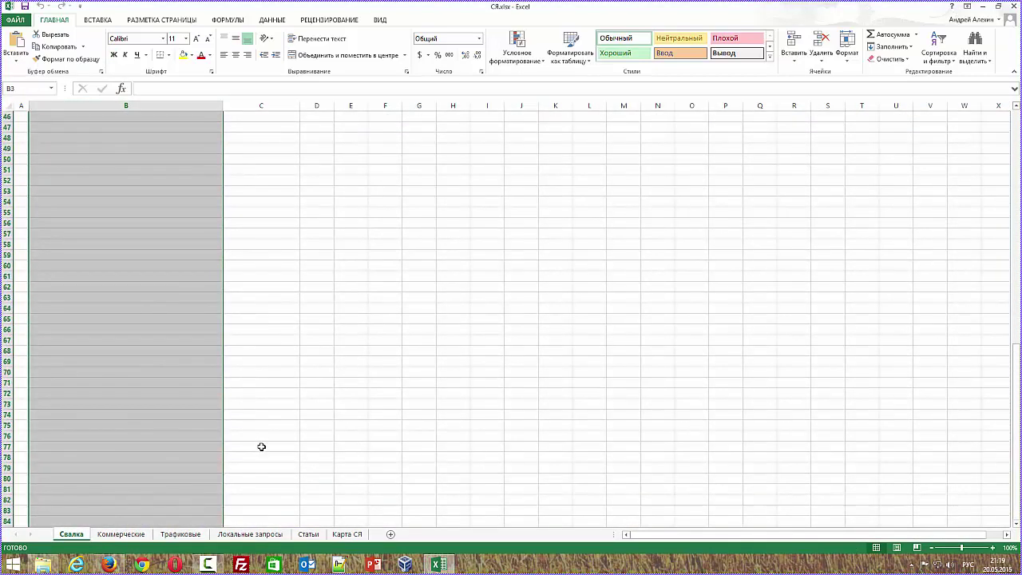
scroll(261, 447, up, 15)
Enter the query "купить слона" in B3 of the Свалка sheet with a frequency of 765 in C3.
click(149, 138)
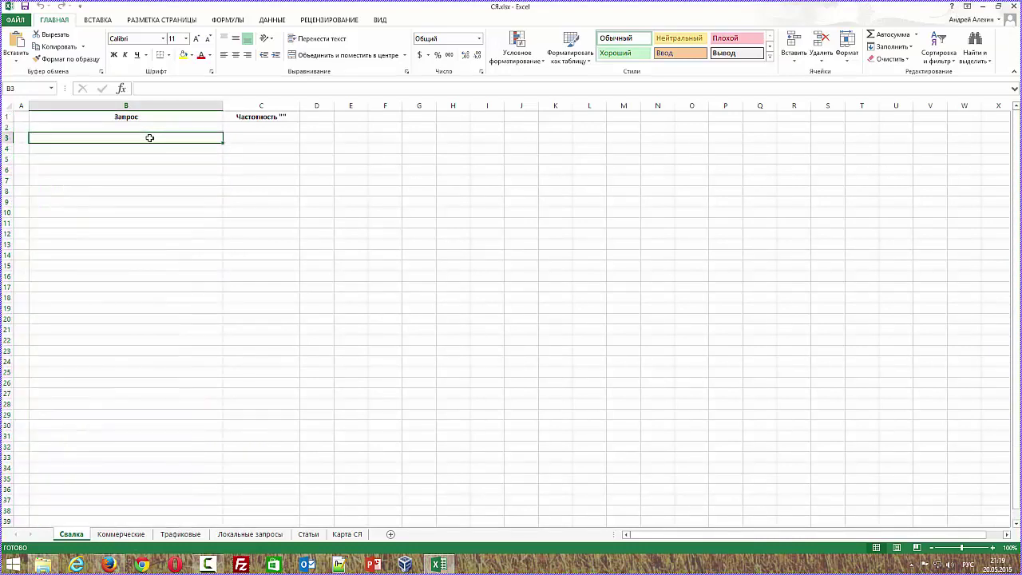
text(купить слона)
key(Tab)
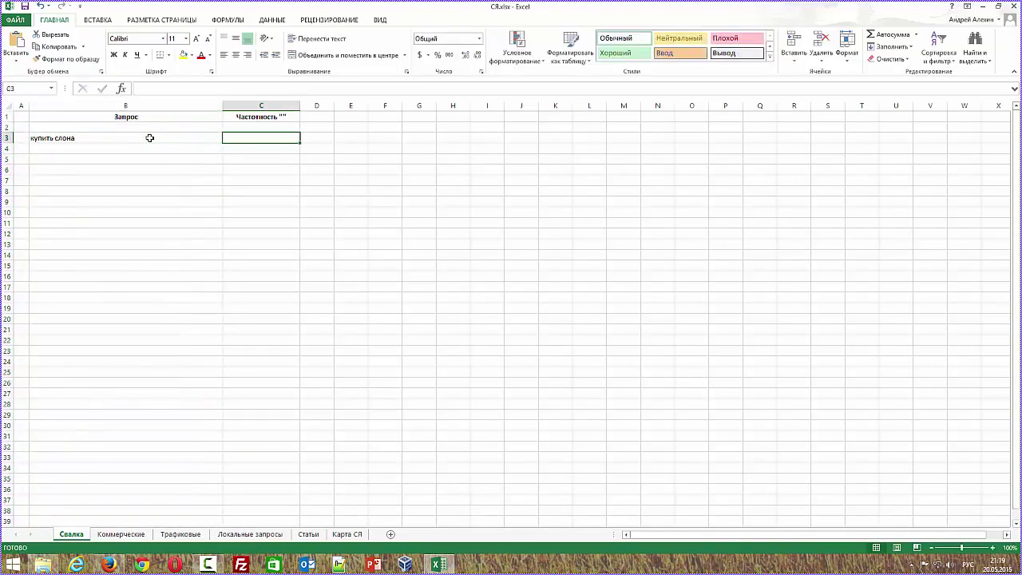
text(7658)
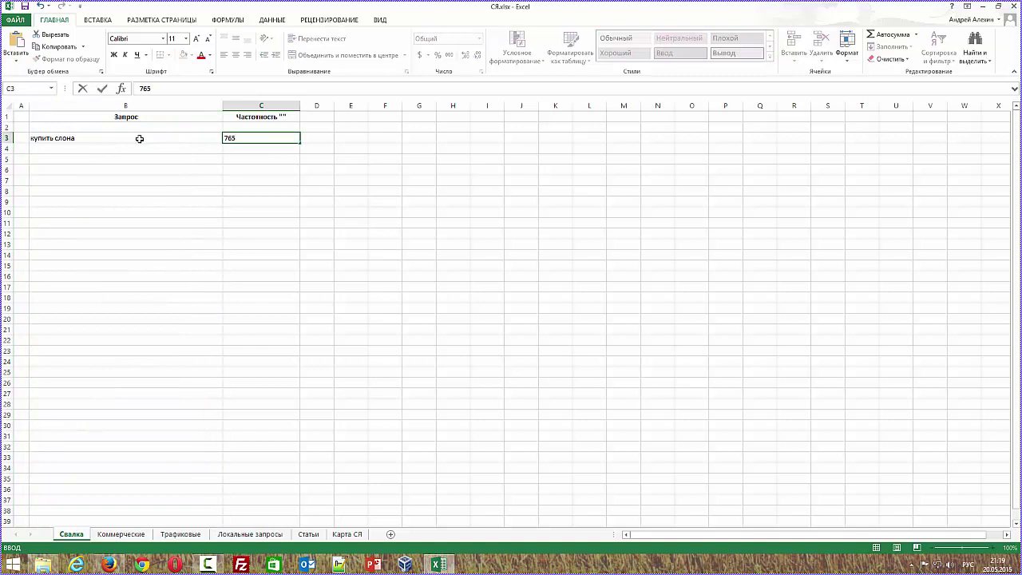
Enter the query "купить слова Россия" in B4 with a frequency of 410 in C4.
click(137, 149)
text(купить )
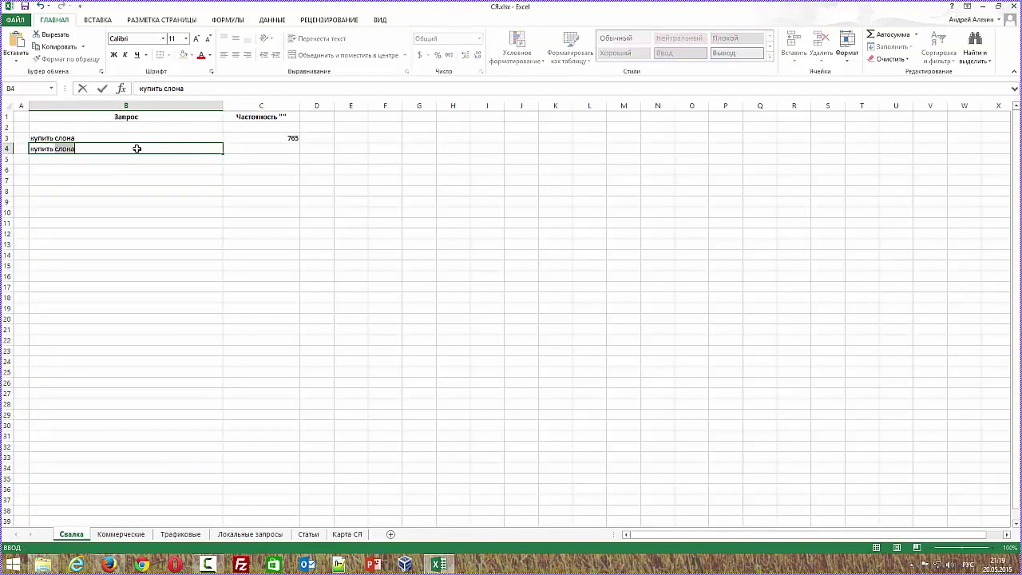
text(слова Россия)
key(Tab)
text(4)
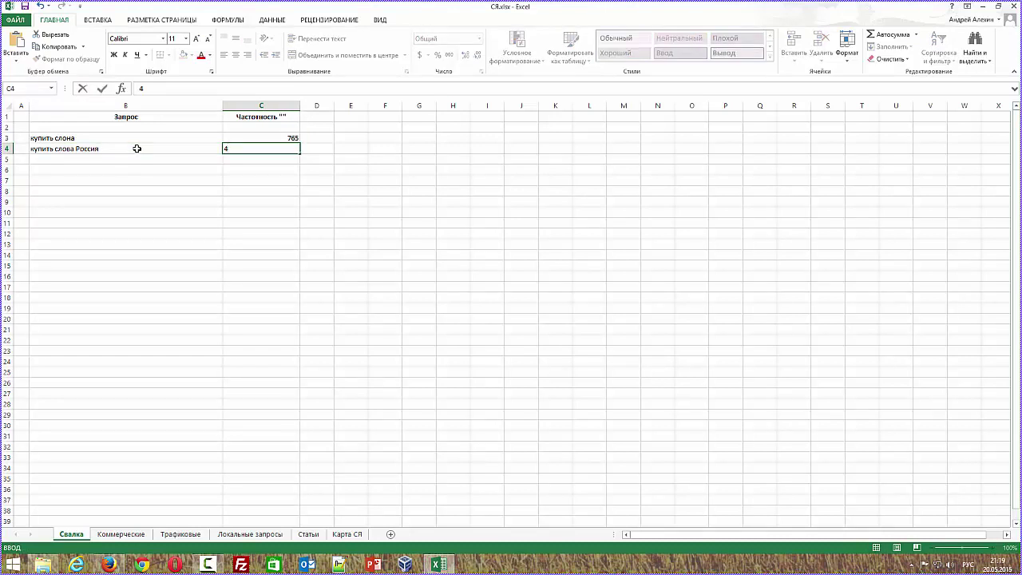
text(10)
click(152, 200)
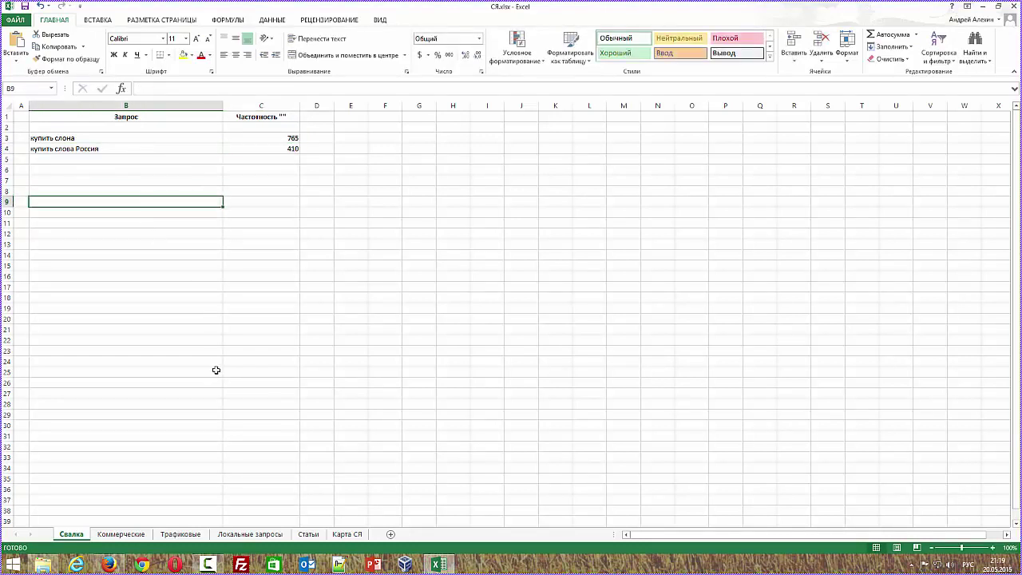
Go through the Коммерческие, Трафиковые and Локальные запросы sheets, highlighting the Запрос and Частотность area on each.
click(121, 535)
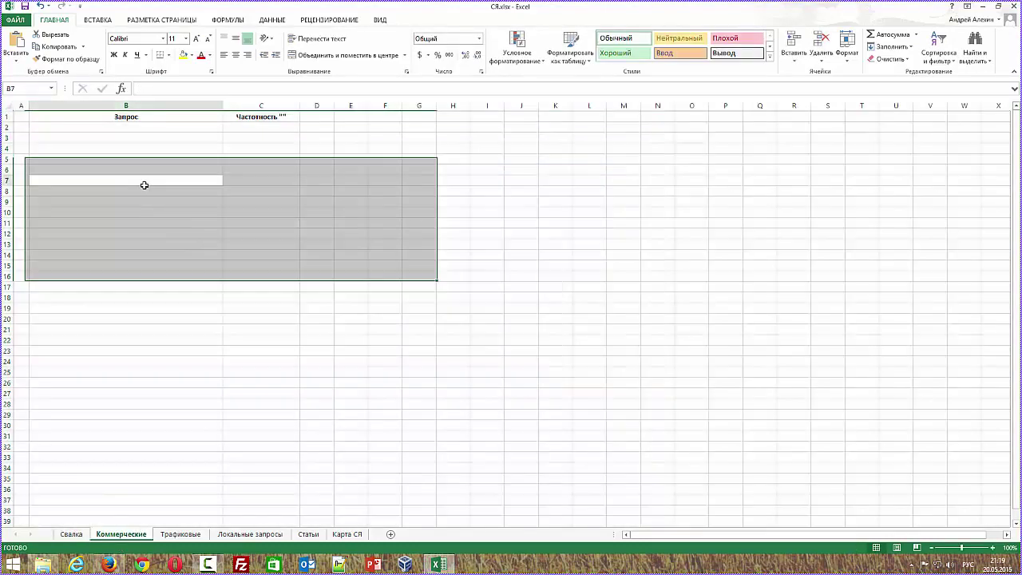
drag(137, 146, 275, 392)
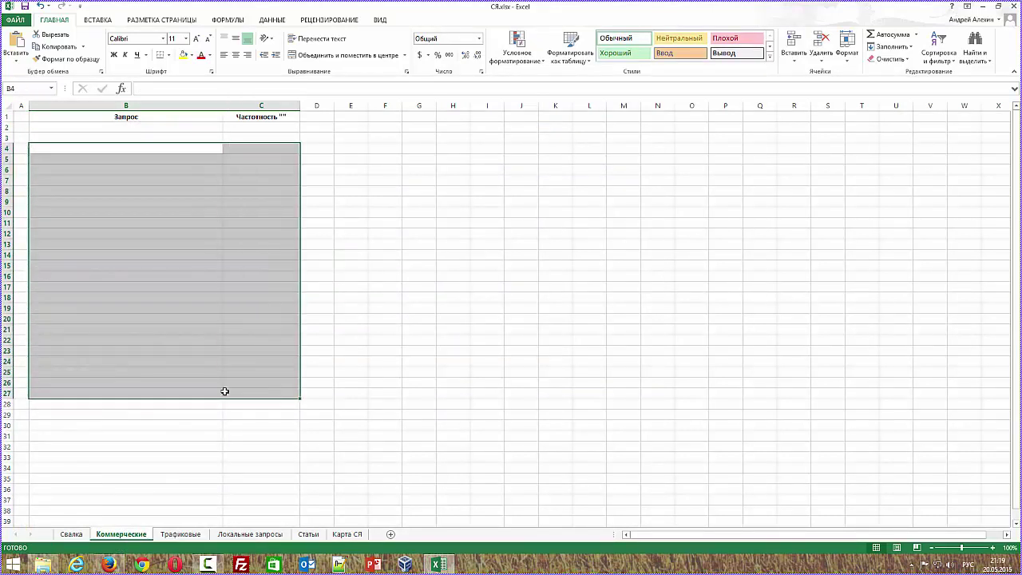
click(183, 535)
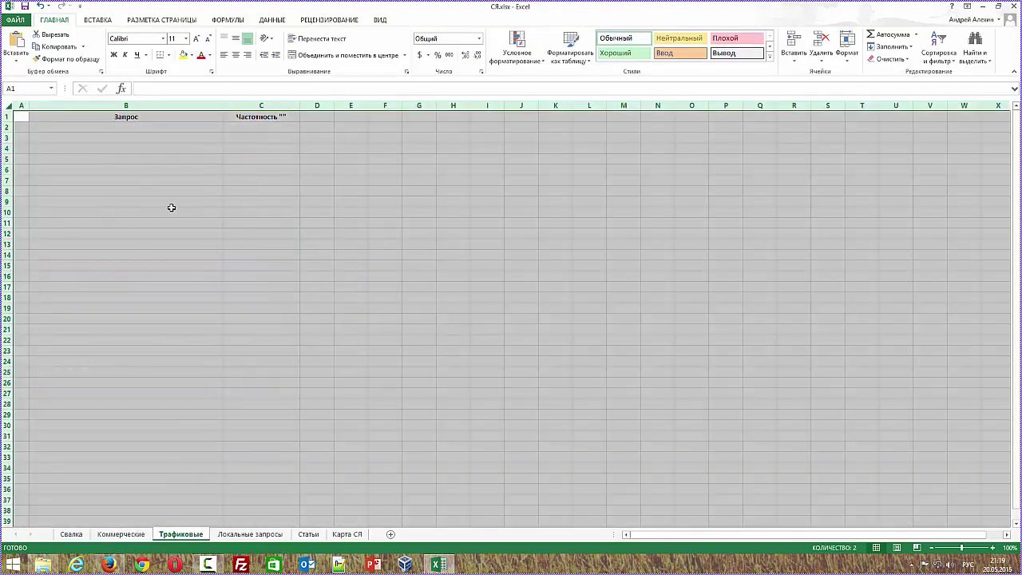
drag(159, 170, 275, 347)
click(264, 537)
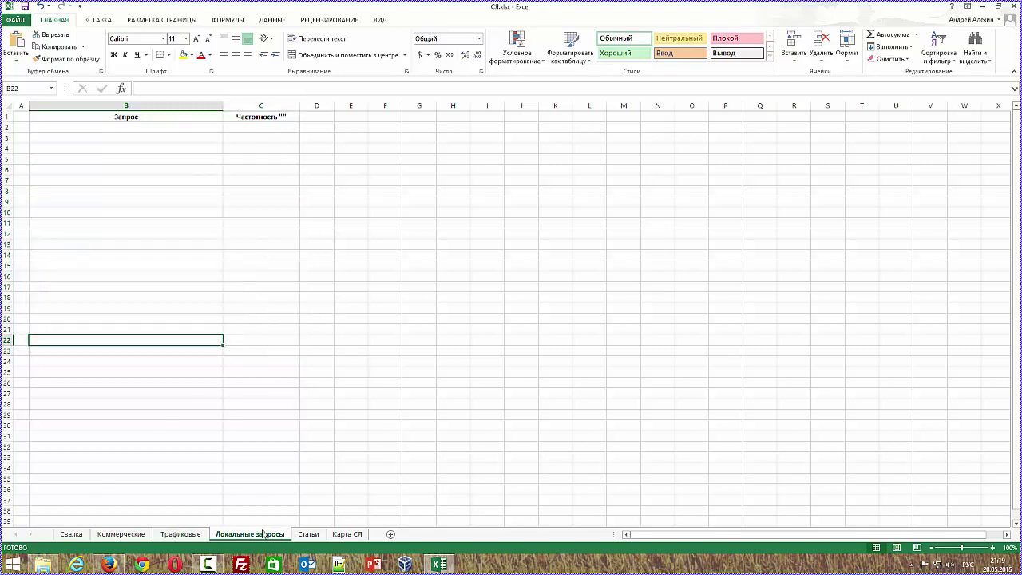
drag(114, 138, 236, 336)
On the Локальные запросы sheet, enter "купить слона Москва" in B6 and "Купить слона Питер" in B7.
click(103, 170)
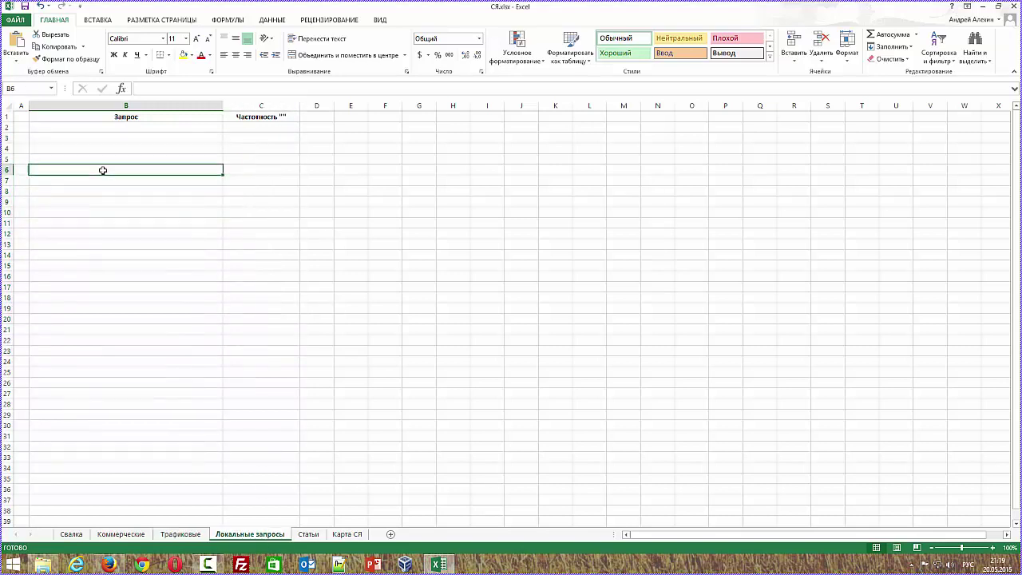
text(купить сл)
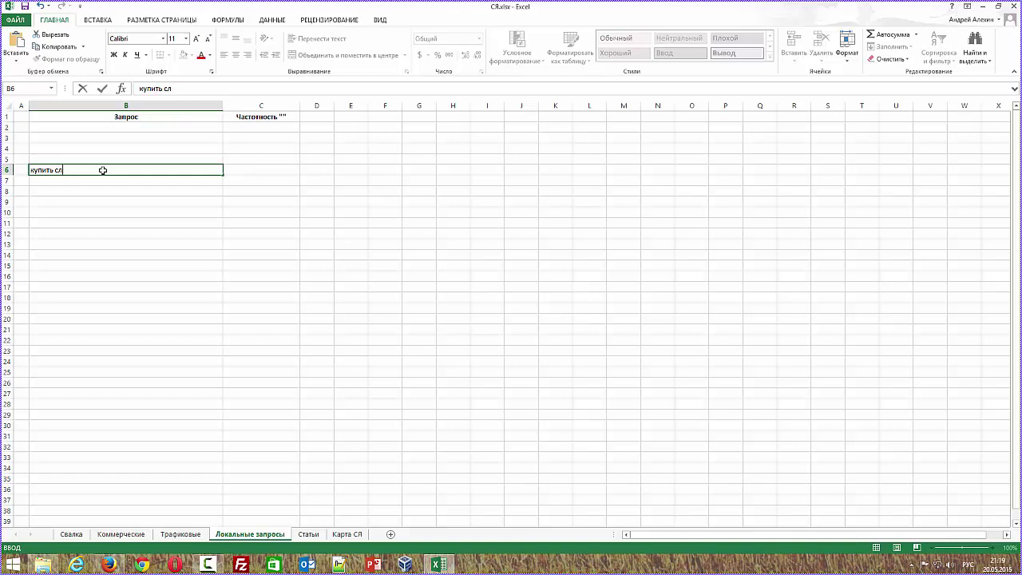
text(ова Москва)
key(Return)
text(Купить слона Москва)
key(ctrl+shift+Left)
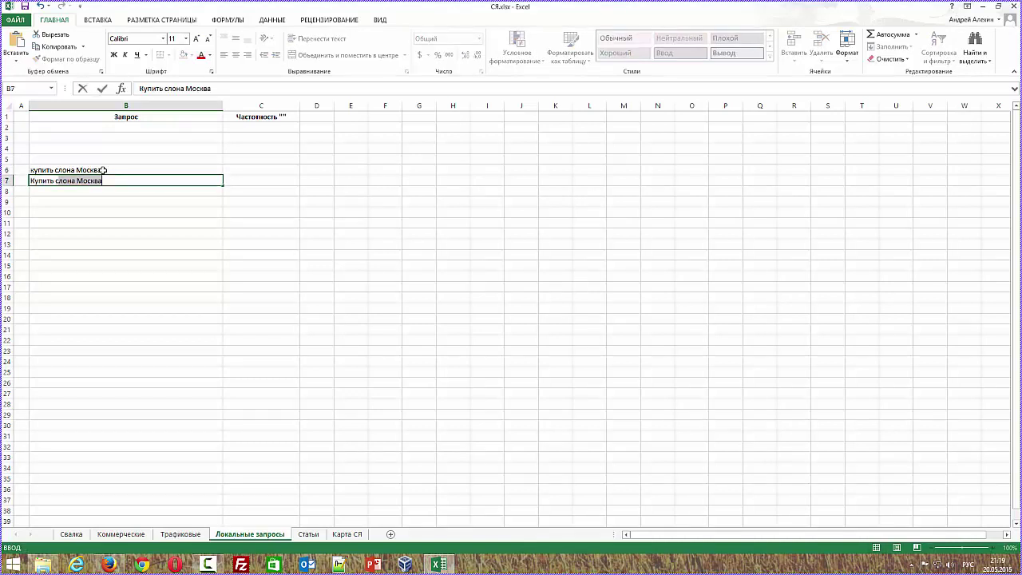
text(Пите)
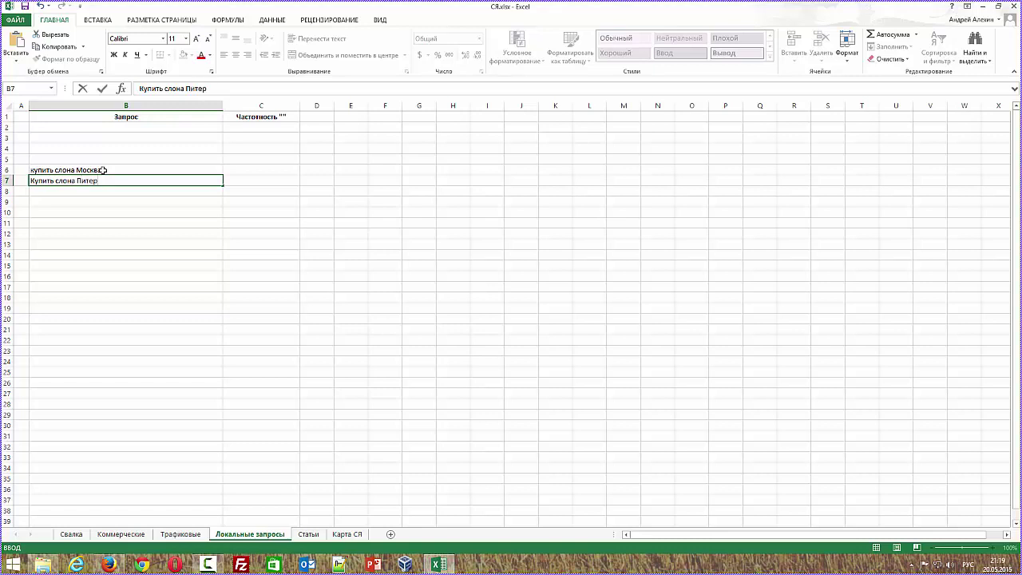
text(р)
Look through the Свалка, Коммерческие and Трафиковые sheets and return to Локальные запросы.
click(71, 533)
click(120, 533)
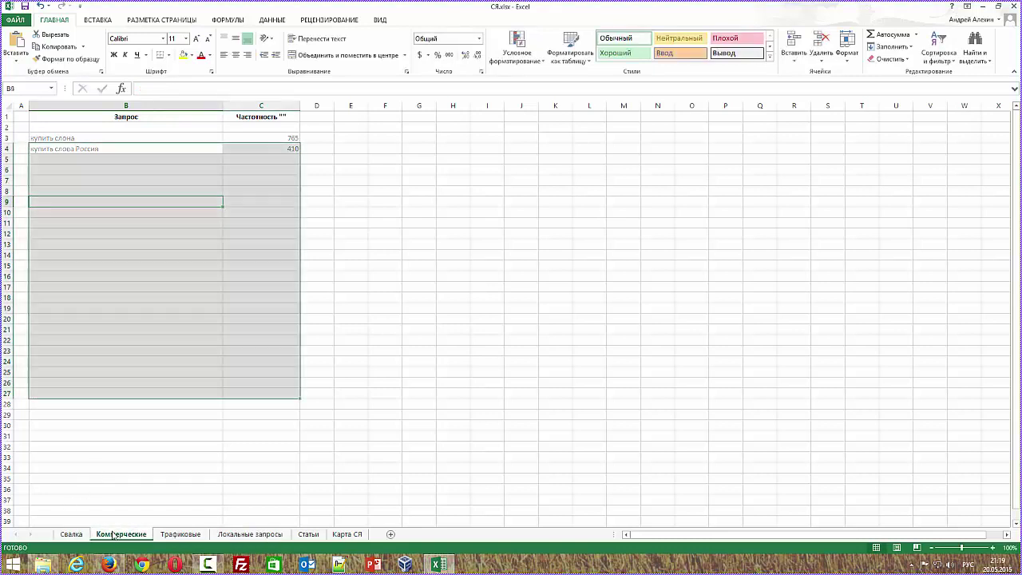
click(180, 533)
click(250, 533)
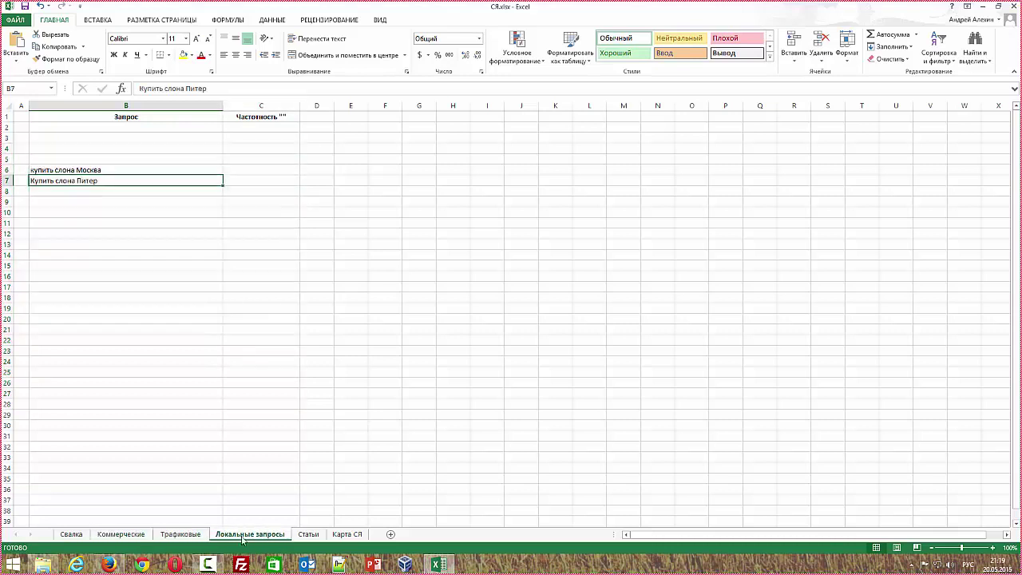
Open the Статьи sheet and highlight its keyword table, then the first group of main and secondary keys with frequencies.
click(308, 533)
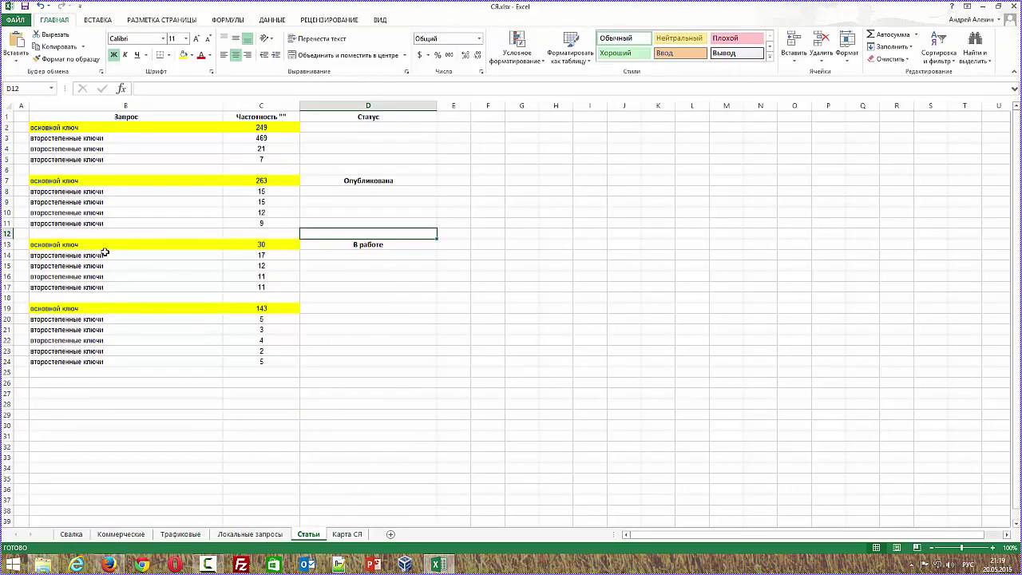
click(135, 243)
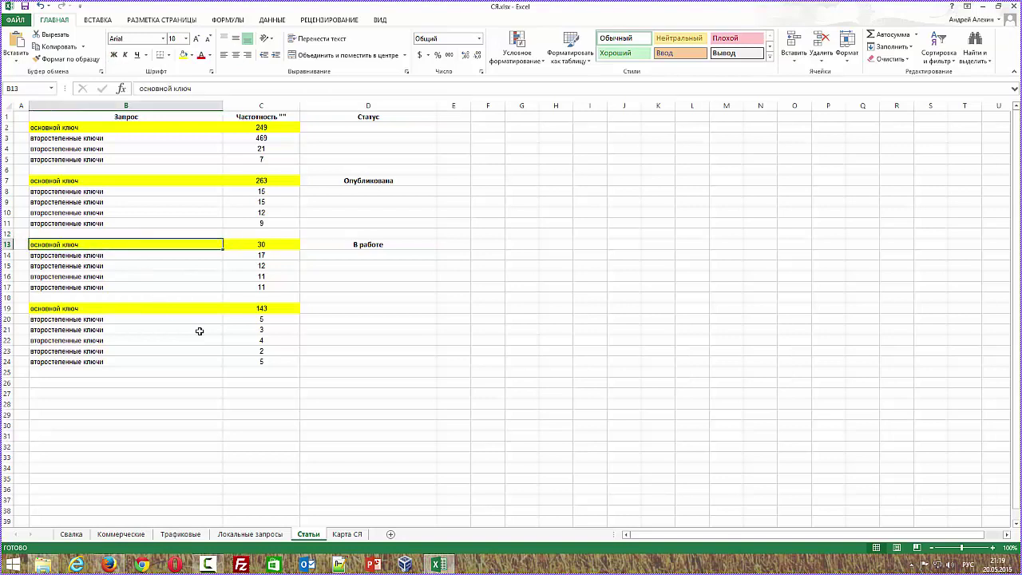
drag(483, 403, 2, 97)
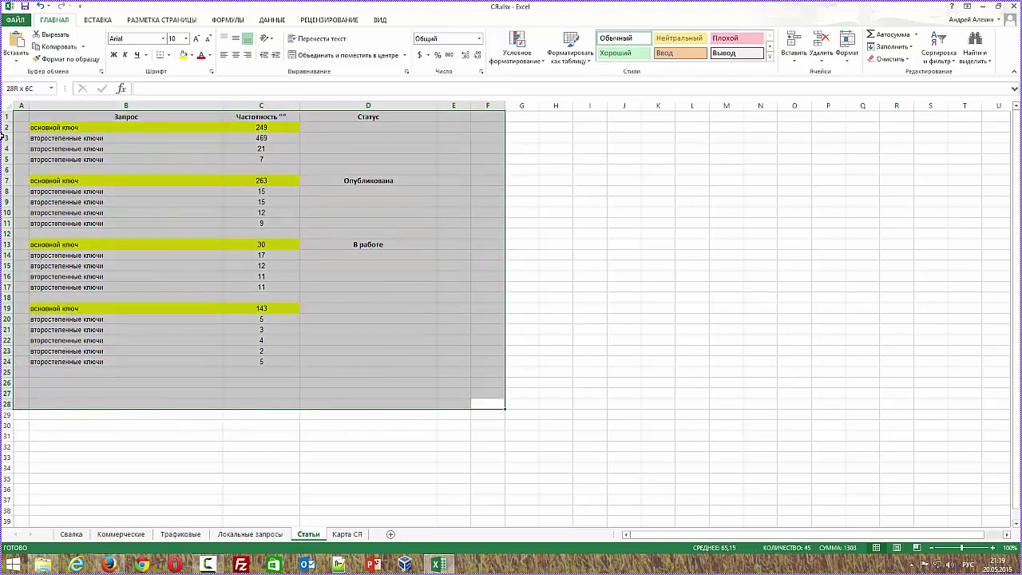
drag(2, 137, 3, 135)
click(130, 137)
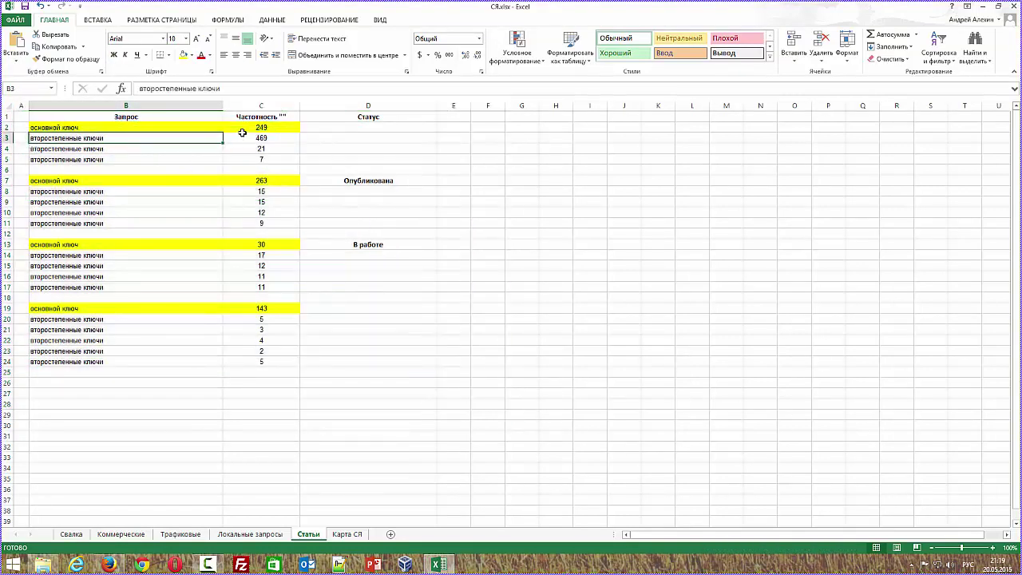
click(242, 133)
drag(151, 129, 266, 160)
Go through the Статус cells D1 to D5 of the first article and highlight the remaining key groups below it.
click(361, 119)
click(364, 128)
click(367, 139)
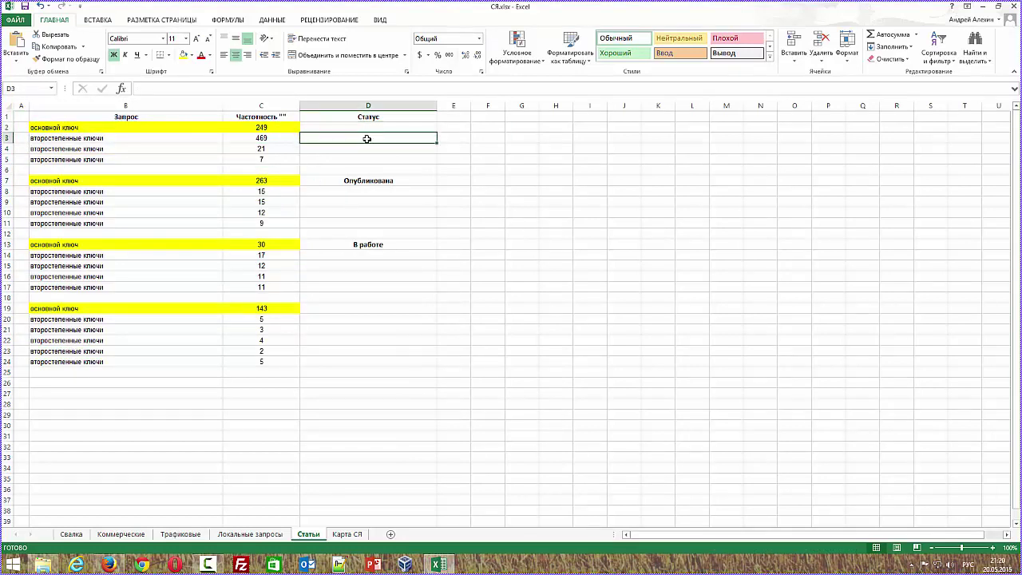
click(368, 148)
click(368, 159)
drag(125, 179, 266, 376)
click(367, 403)
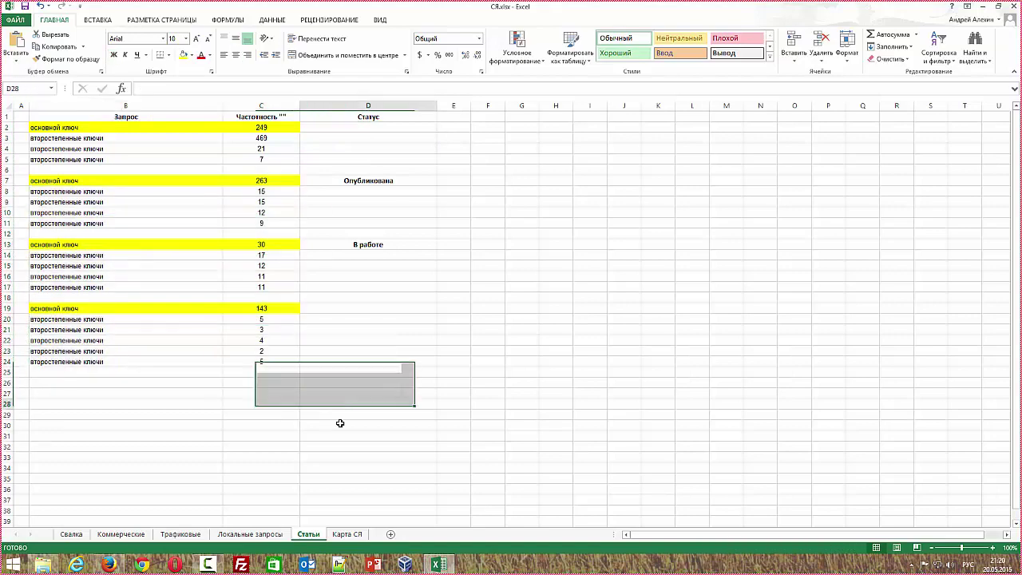
Open the Карта СЯ sheet and highlight the Главная section's name, its TITLE cell and its queries with frequencies.
click(347, 534)
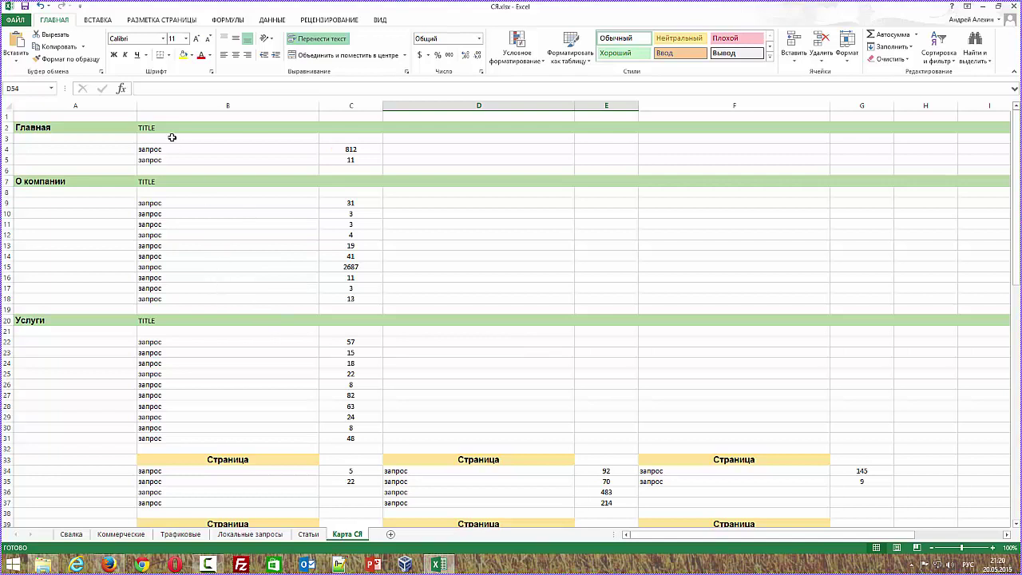
click(38, 130)
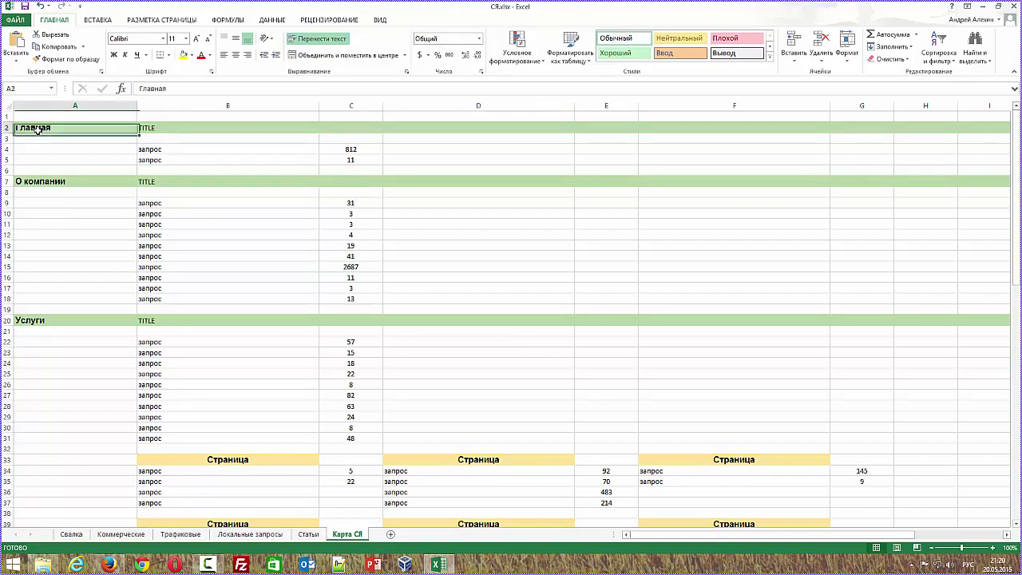
click(166, 128)
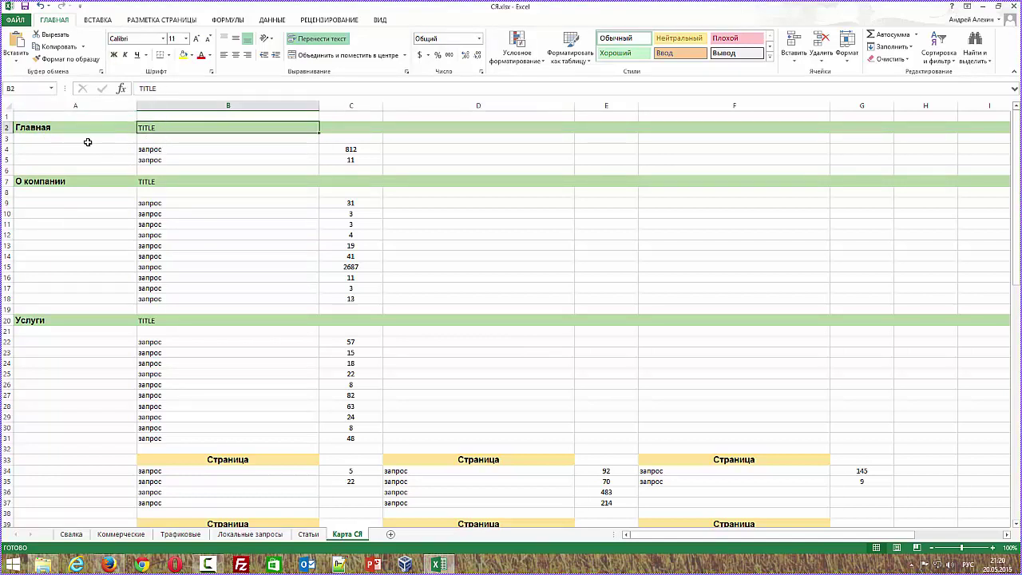
shift+click(27, 424)
click(200, 127)
drag(184, 151, 338, 152)
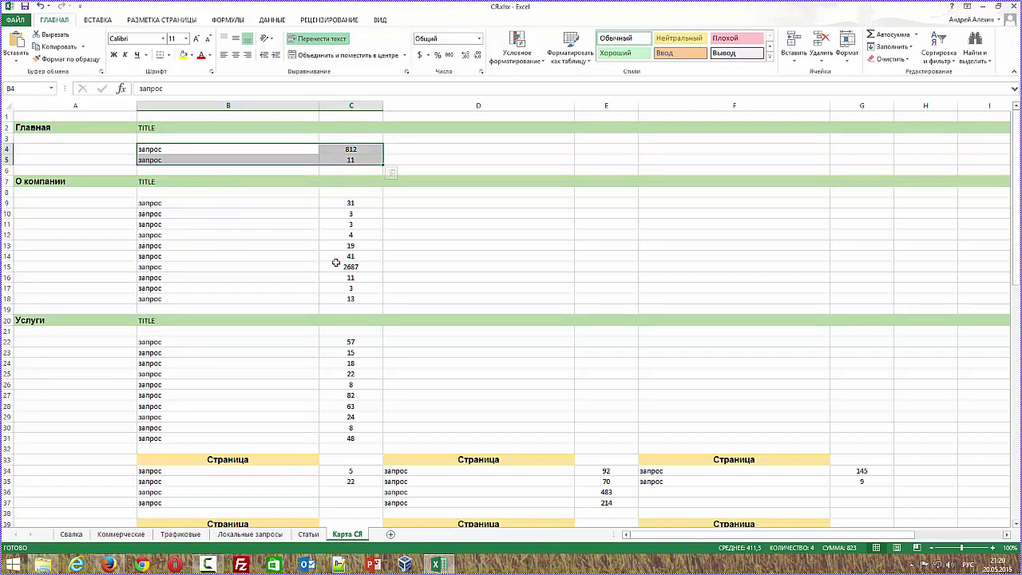
Highlight the Страница query blocks under the Услуги section, starting from B35 and extending to column F.
scroll(325, 271, down, 4)
scroll(325, 271, down, 4)
drag(184, 220, 798, 435)
scroll(496, 296, up, 8)
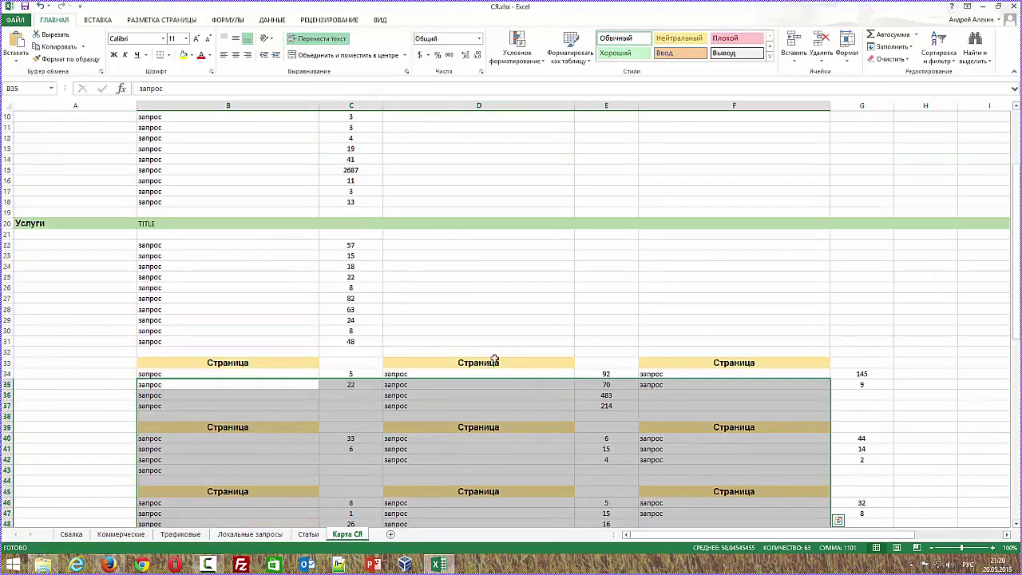
Select the Главная, О компании and Услуги headings in turn, then highlight the Услуги page blocks in B30:F51.
click(76, 127)
click(80, 181)
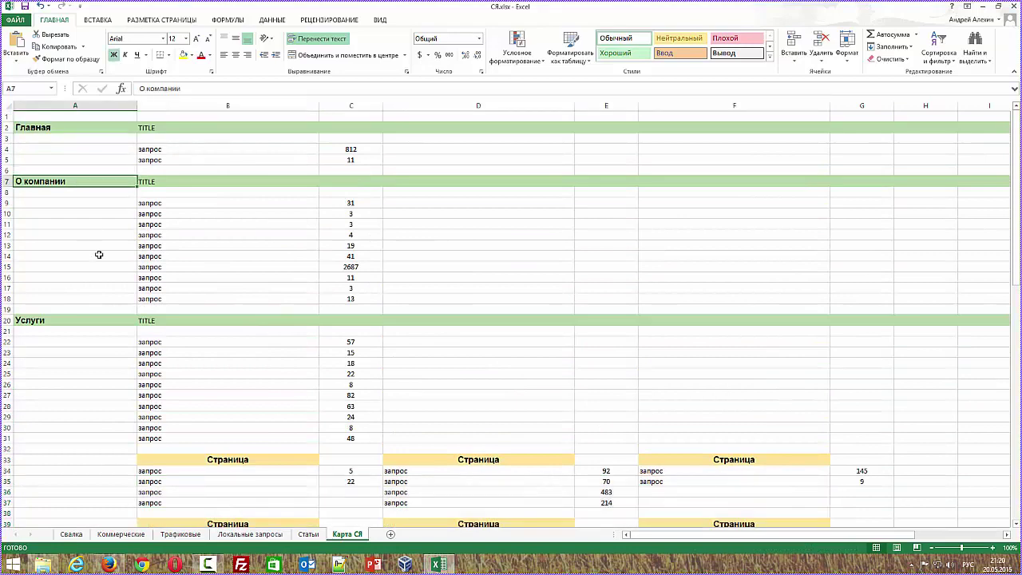
click(80, 317)
scroll(218, 347, down, 4)
drag(232, 294, 827, 524)
scroll(798, 506, down, 6)
scroll(415, 391, up, 12)
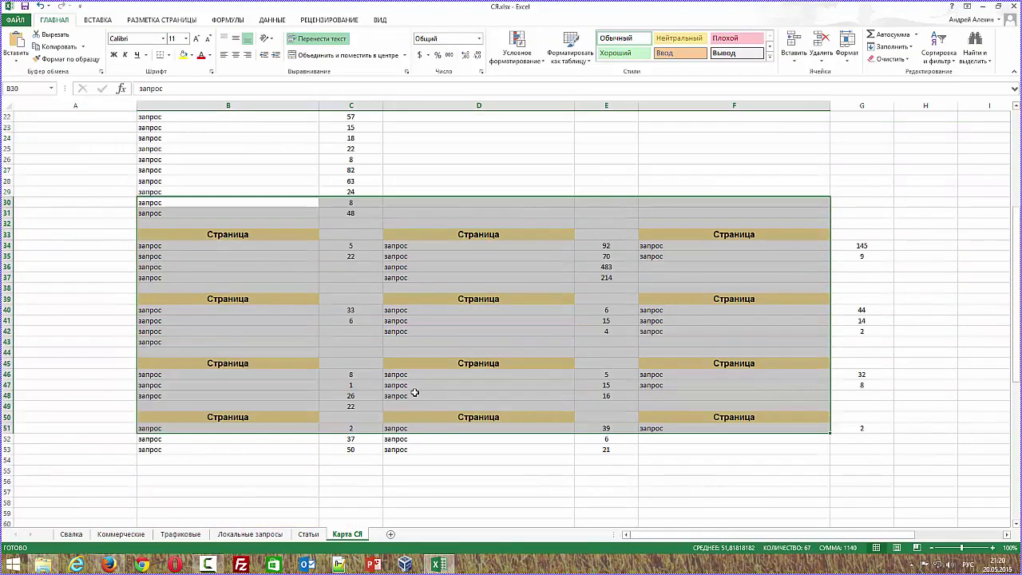
Highlight the query frequencies in column C of the О компании section on the Карта СЯ sheet.
click(479, 256)
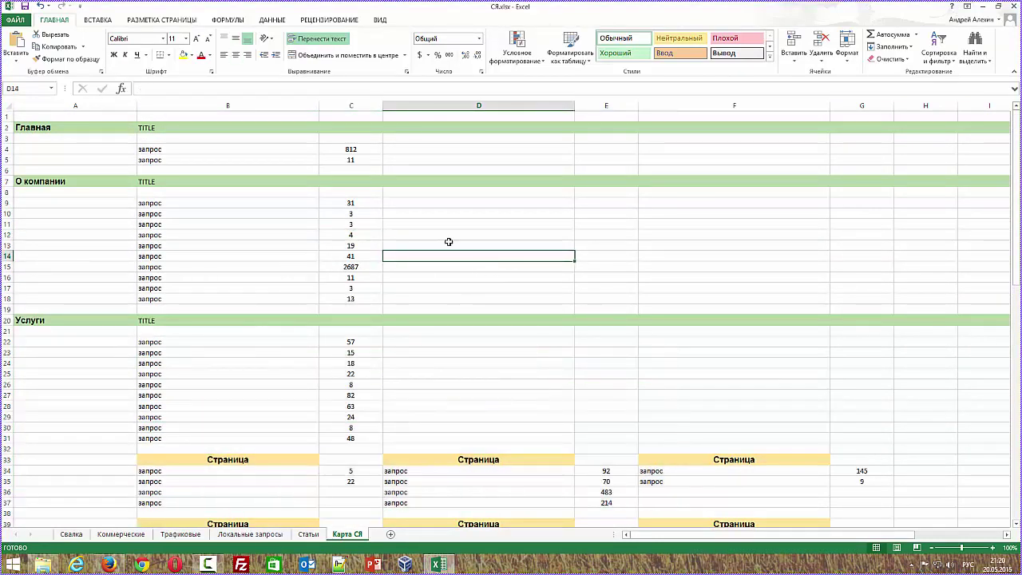
drag(356, 191, 351, 341)
click(455, 352)
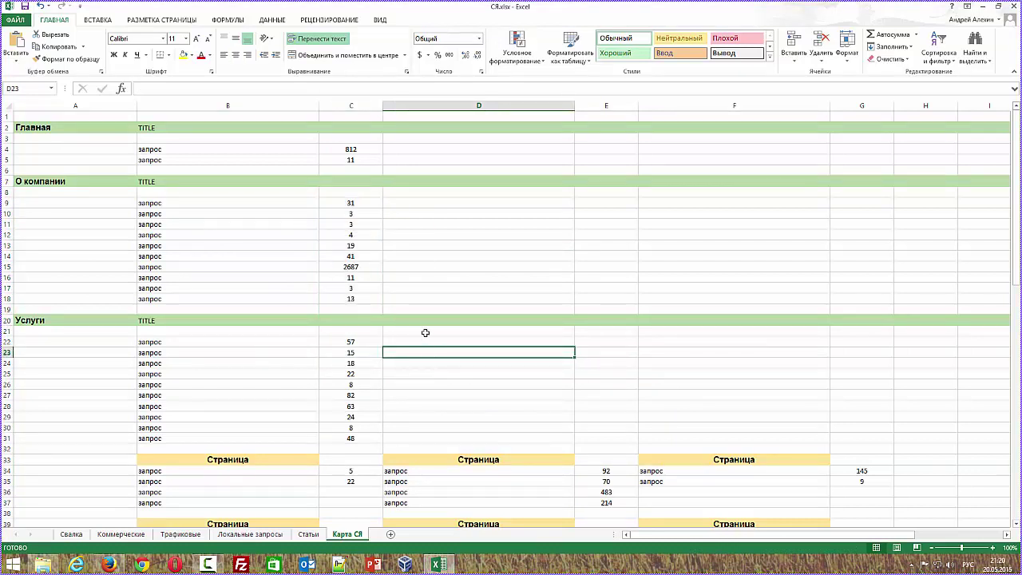
Switch to Firefox, copy the address of the Яндекс.Вебмастер spell-check page and post it in the webinar chat.
click(110, 565)
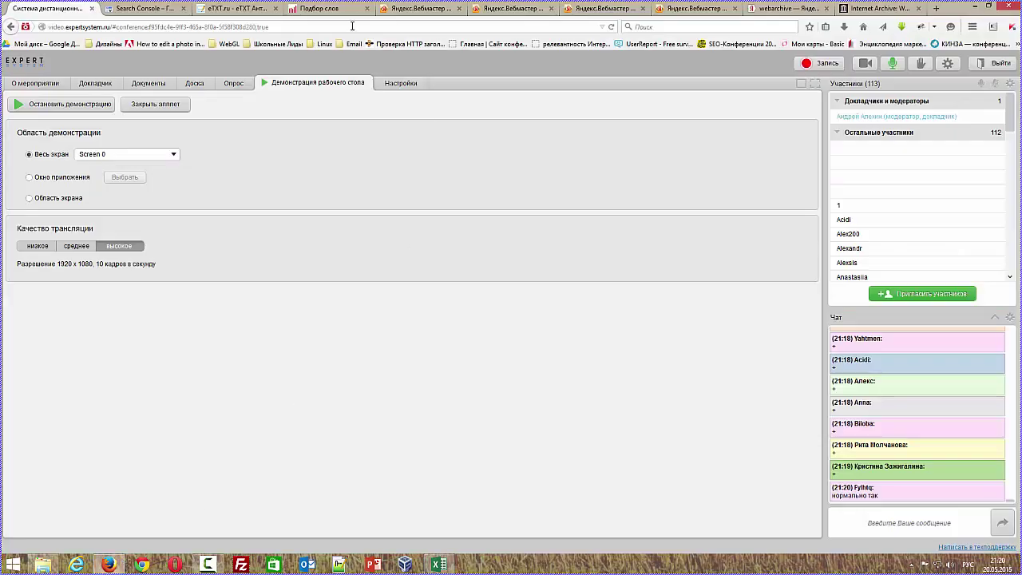
click(420, 9)
click(488, 10)
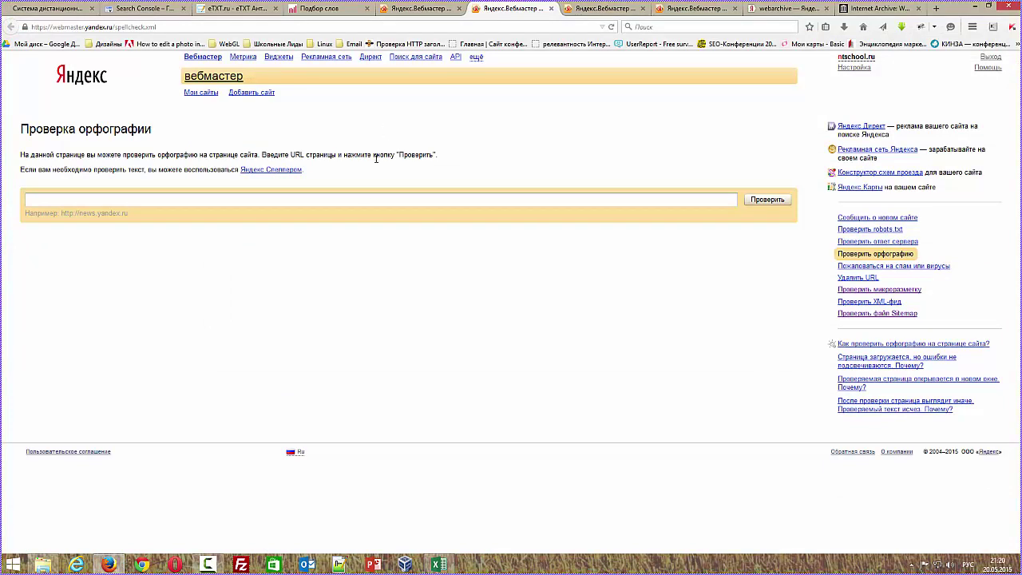
click(144, 28)
key(ctrl+c)
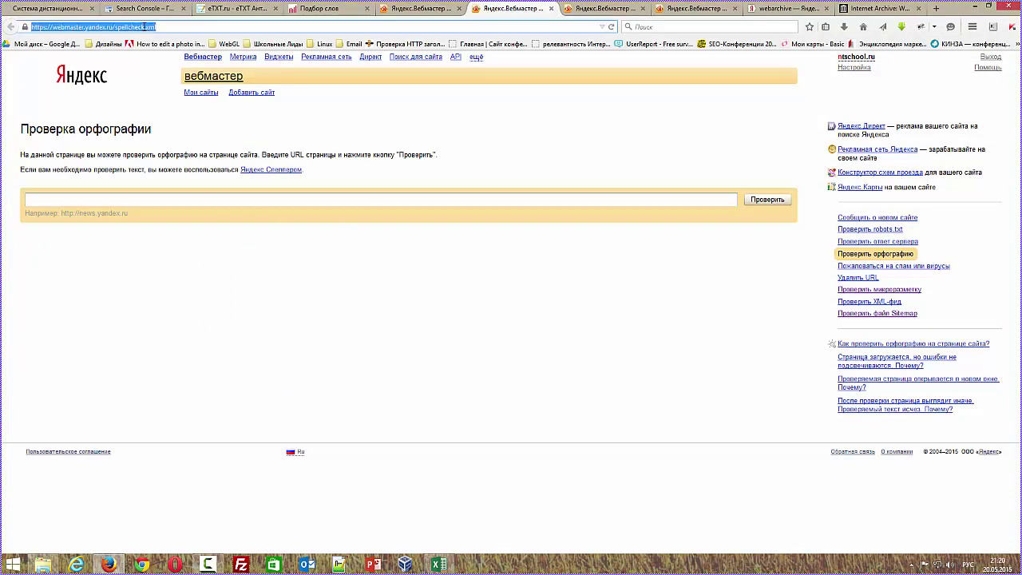
click(49, 8)
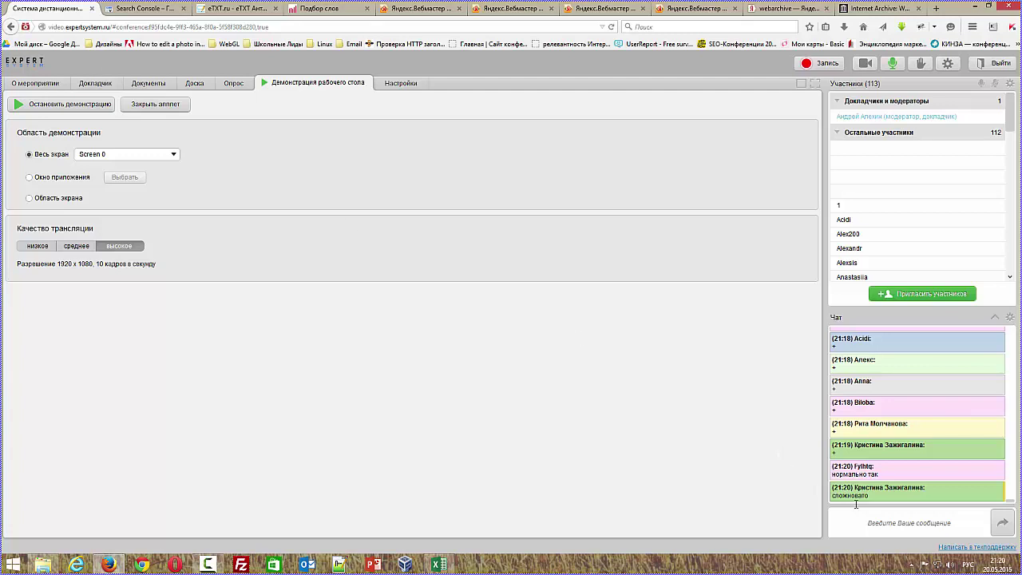
key(ctrl+v)
key(Return)
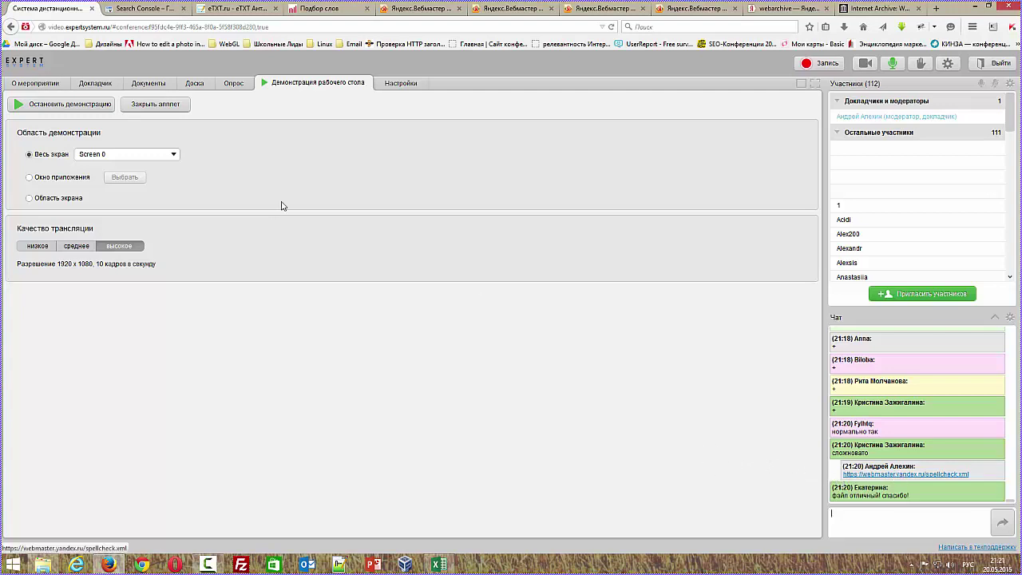
Show the Проверка орфографии page, highlighting its heading and its page URL field, and return to the webinar.
click(402, 9)
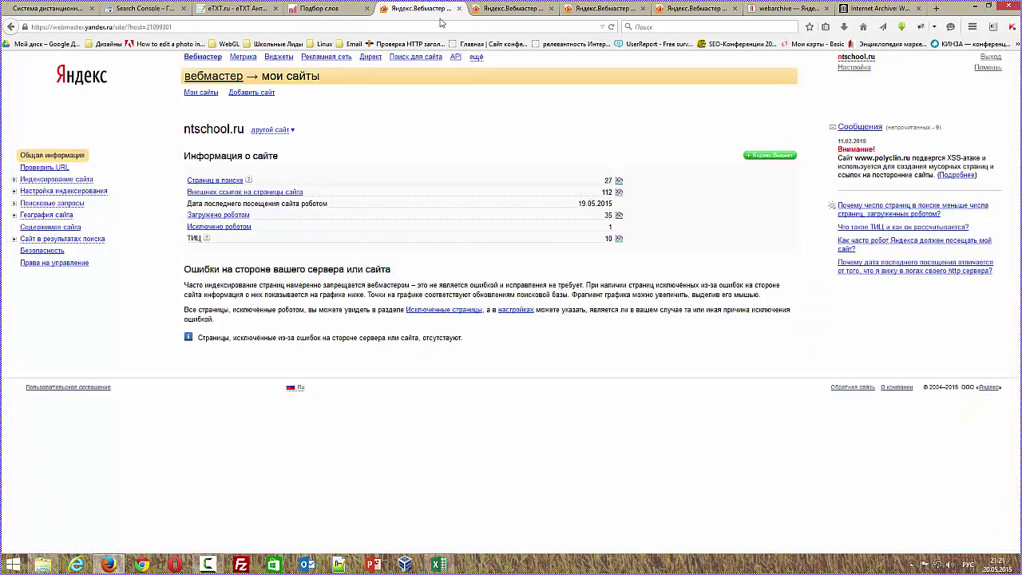
click(55, 8)
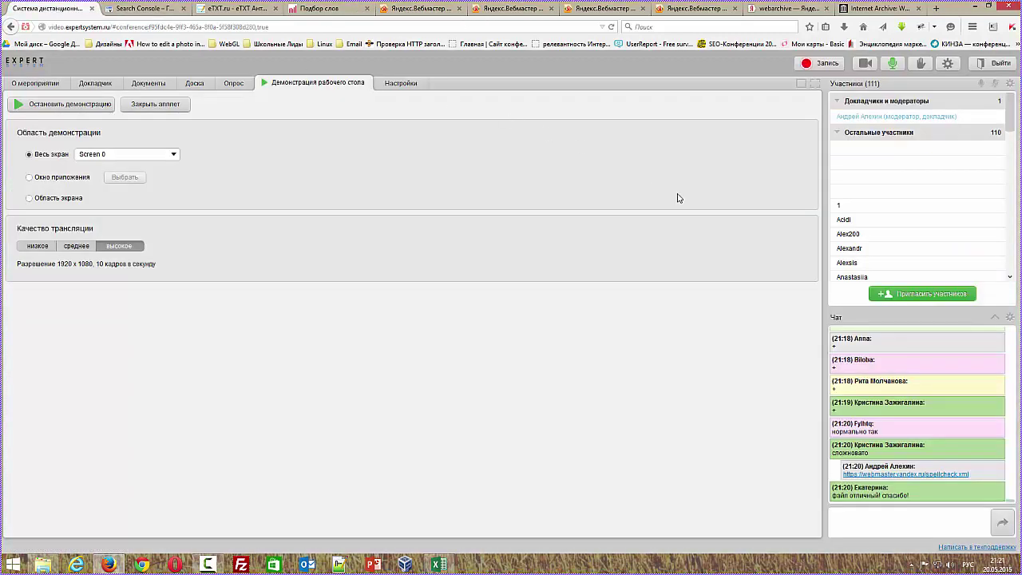
click(515, 8)
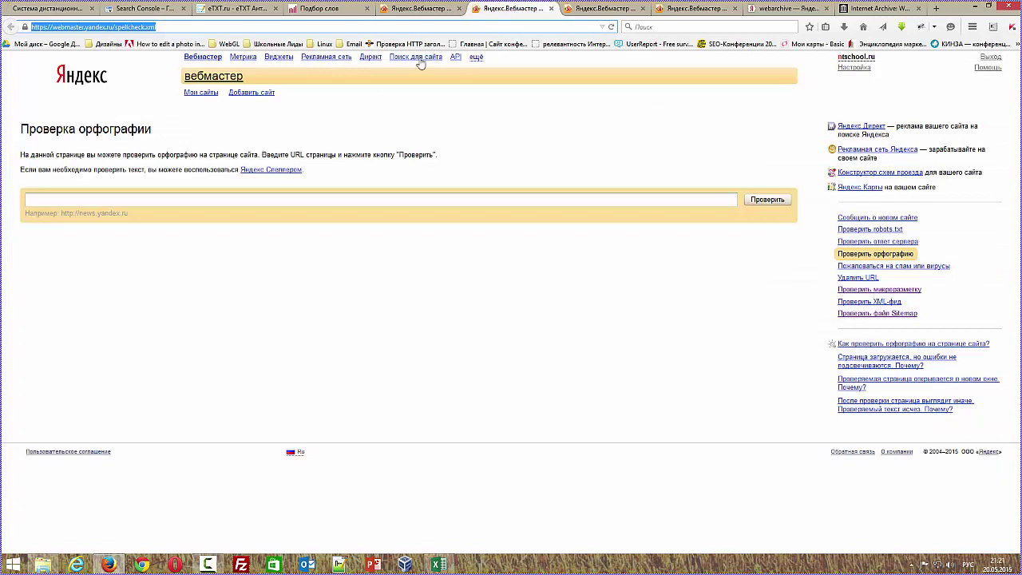
drag(43, 130, 127, 133)
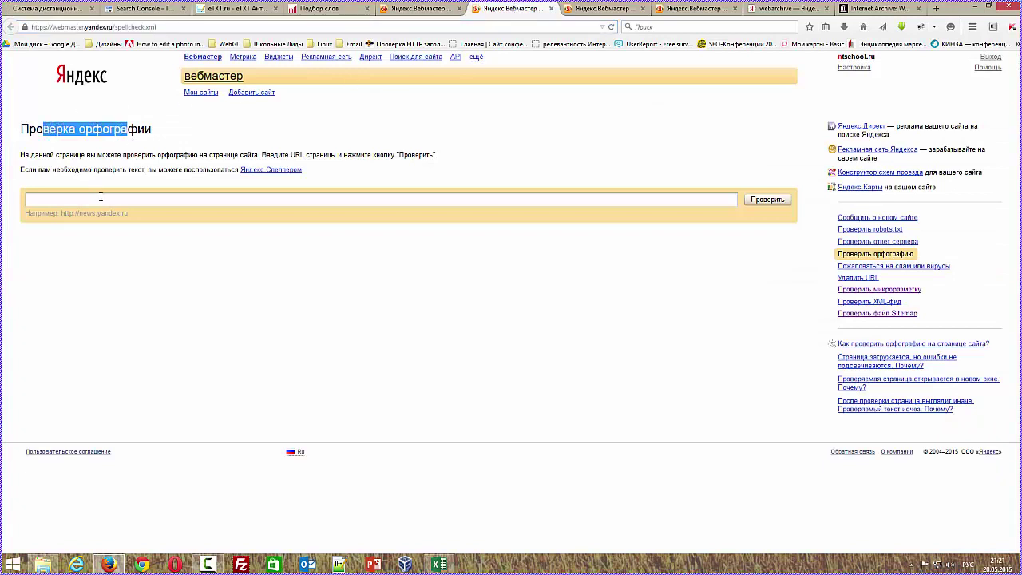
click(101, 197)
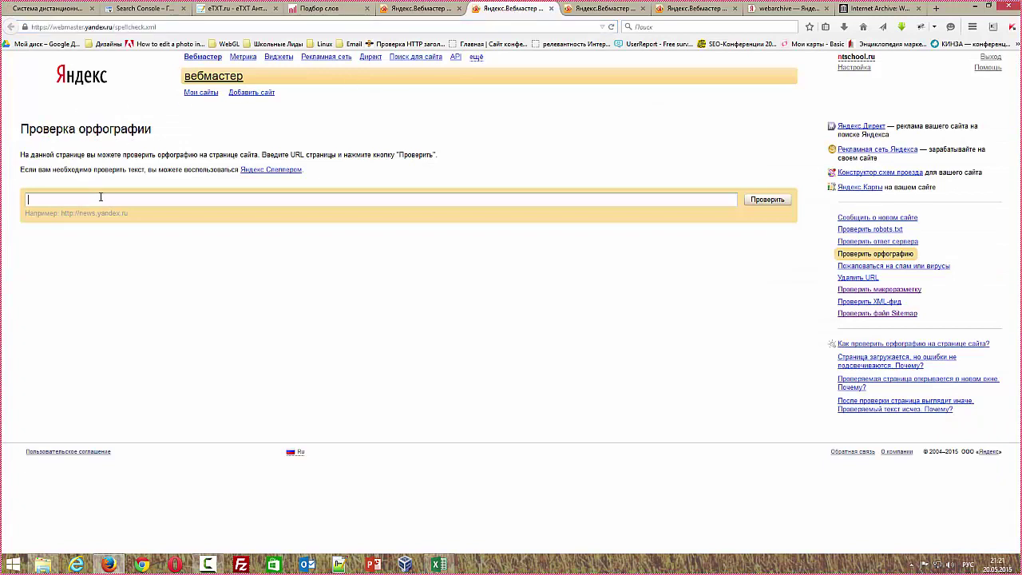
click(74, 12)
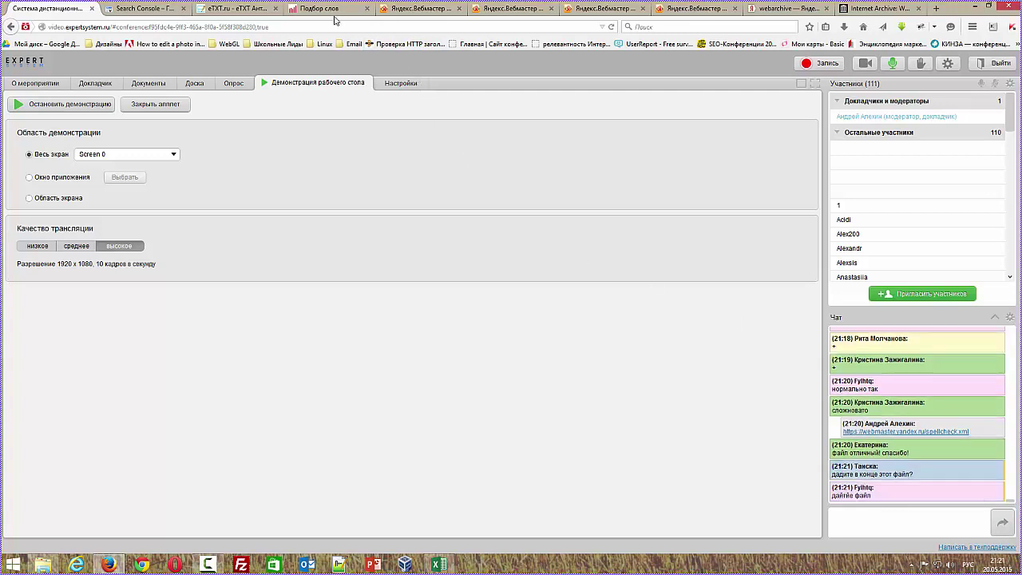
Open the Валидатор микроразметки page and highlight its heading.
click(493, 11)
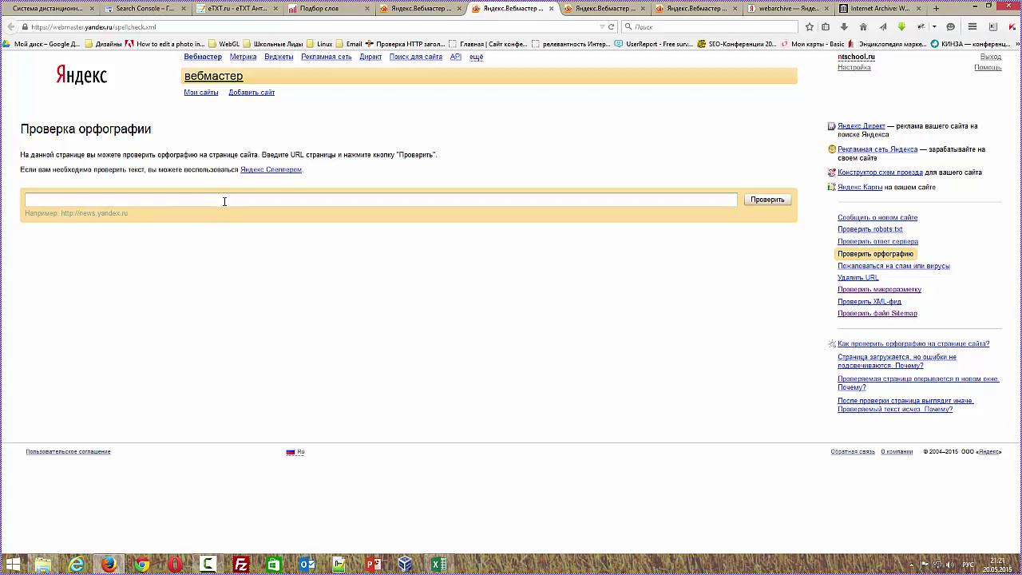
click(577, 10)
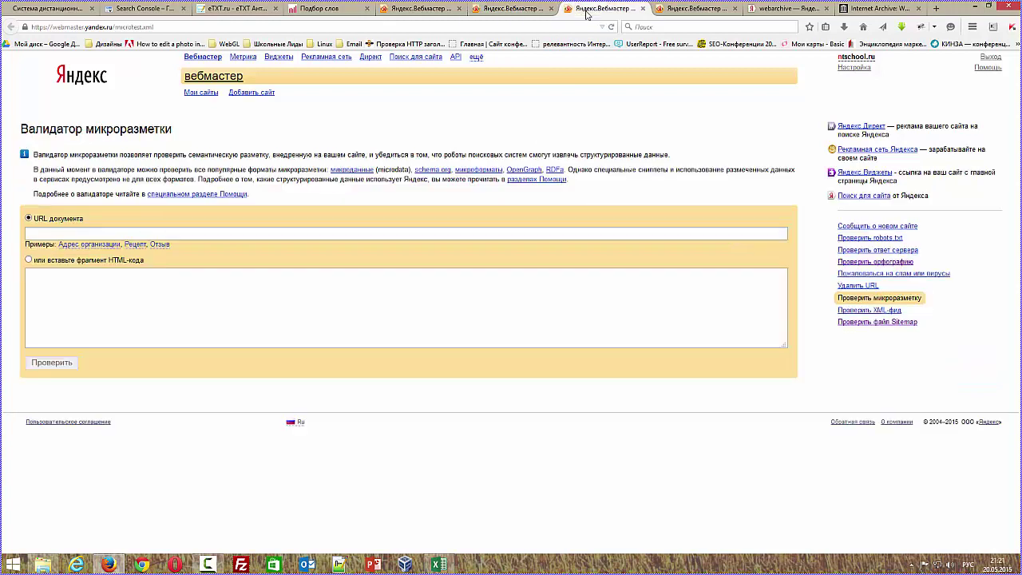
drag(174, 129, 22, 129)
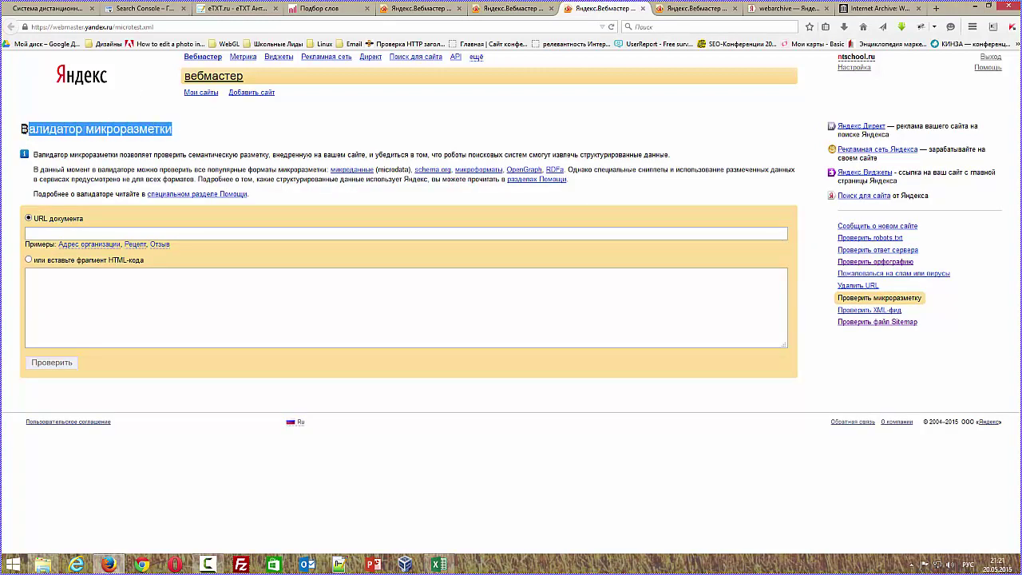
Return to the webinar, switch the broadcast quality to среднее and back to высокое, and activate the chat message field.
click(61, 14)
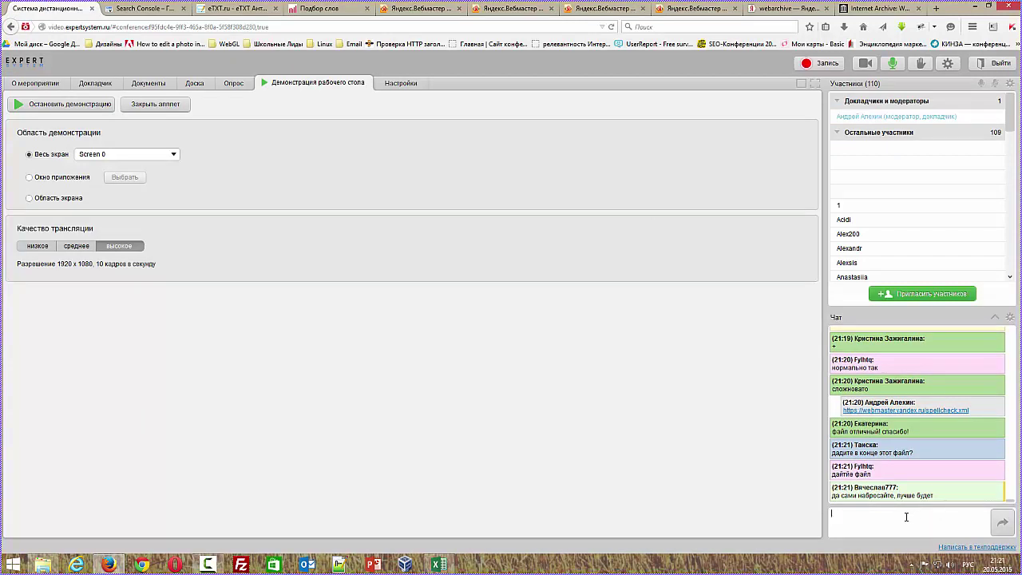
click(79, 248)
click(120, 248)
click(884, 524)
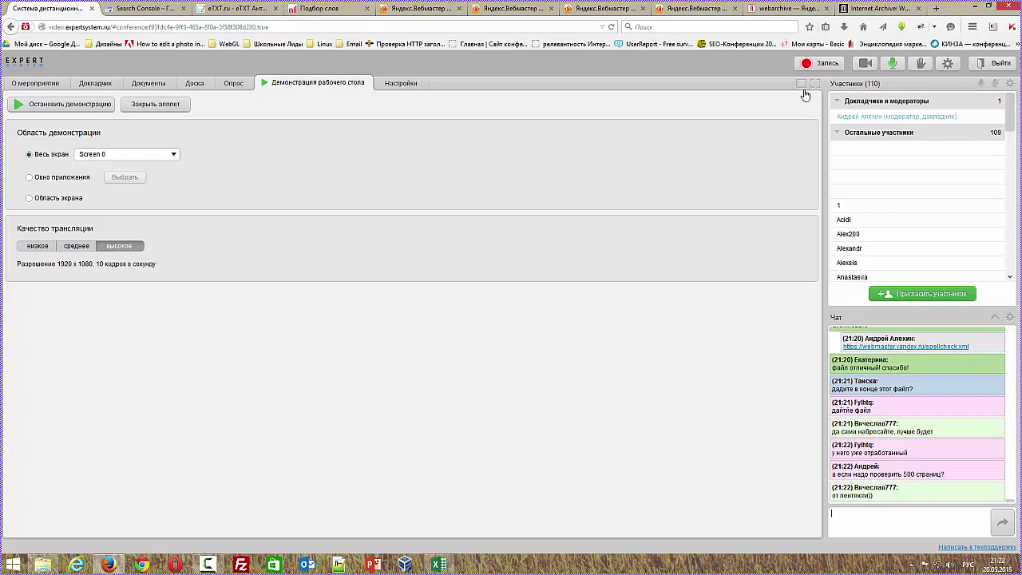
click(933, 9)
text(ad)
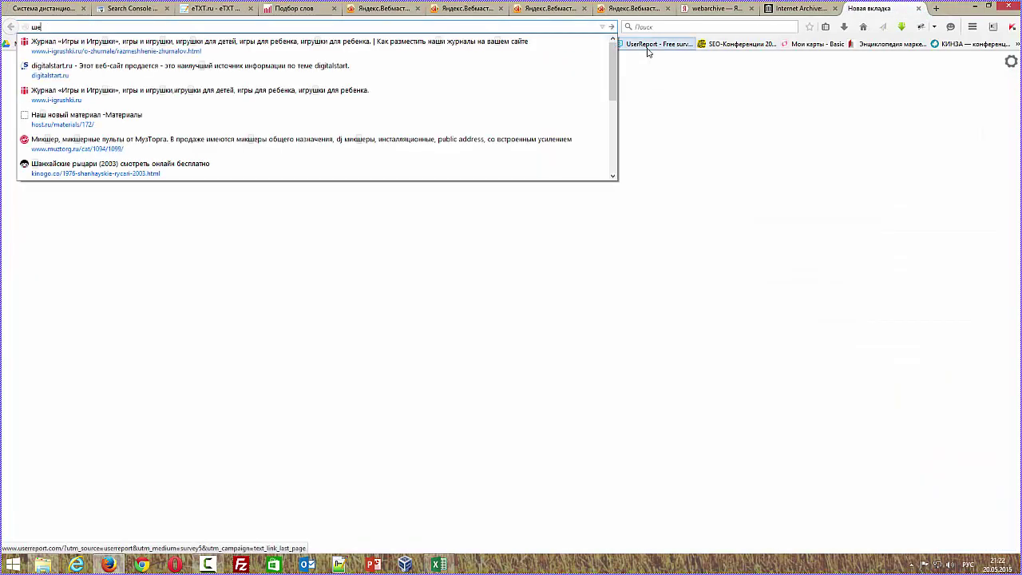
key(BackSpace)
key(BackSpace)
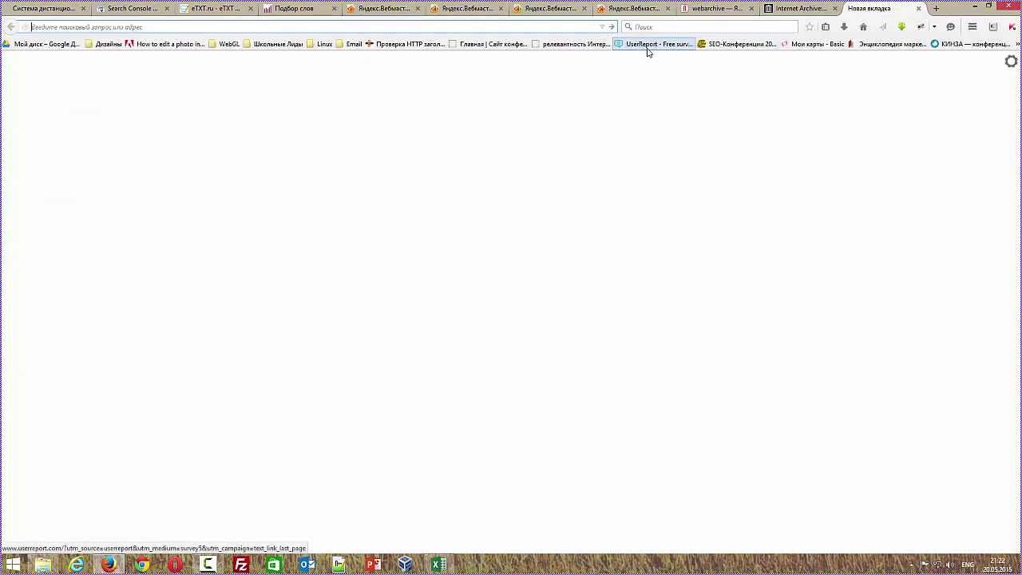
key(ctrl+w)
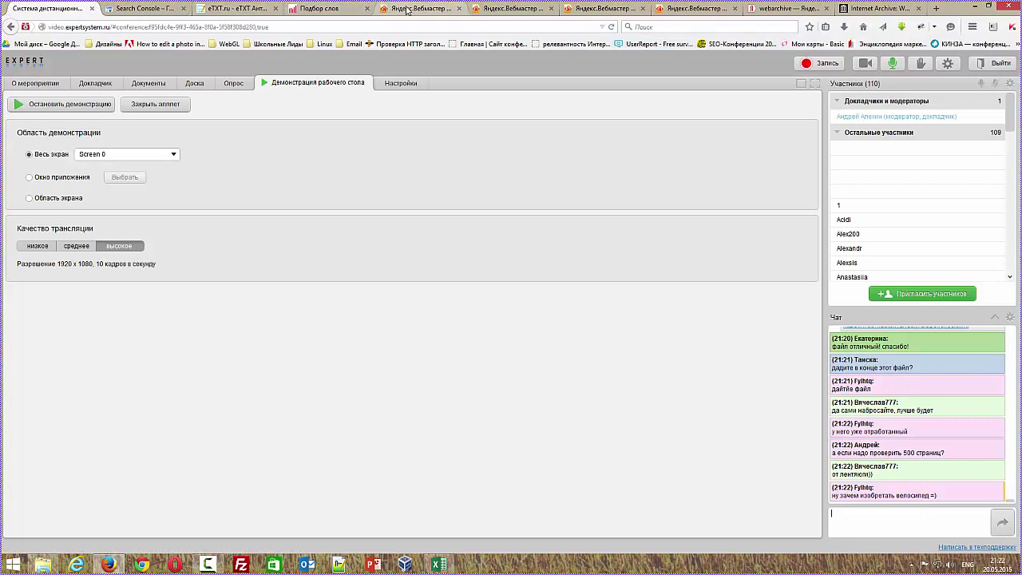
Go through the Яндекс.Вебмастер spell-check, microdata validator and Sitemap validator pages, pointing out their input fields and highlighting the Валидатор файлов Sitemap heading.
click(407, 9)
click(510, 10)
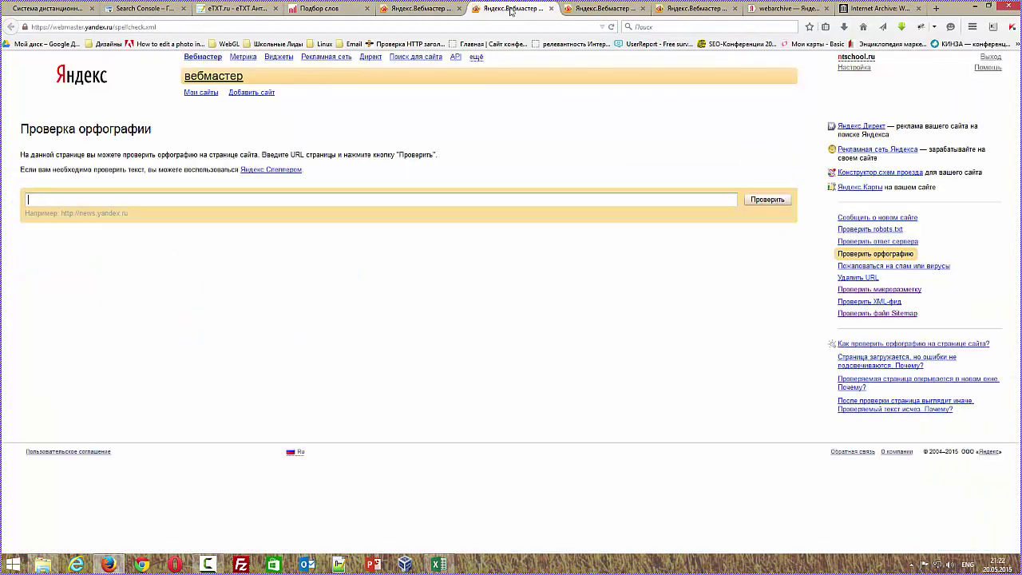
click(193, 200)
key(ctrl+Tab)
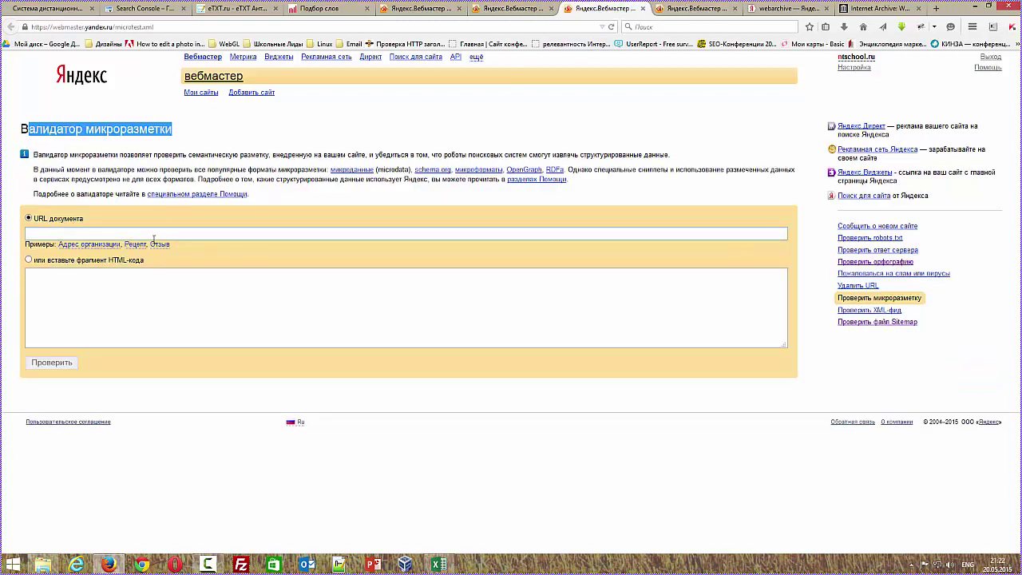
click(159, 236)
click(194, 309)
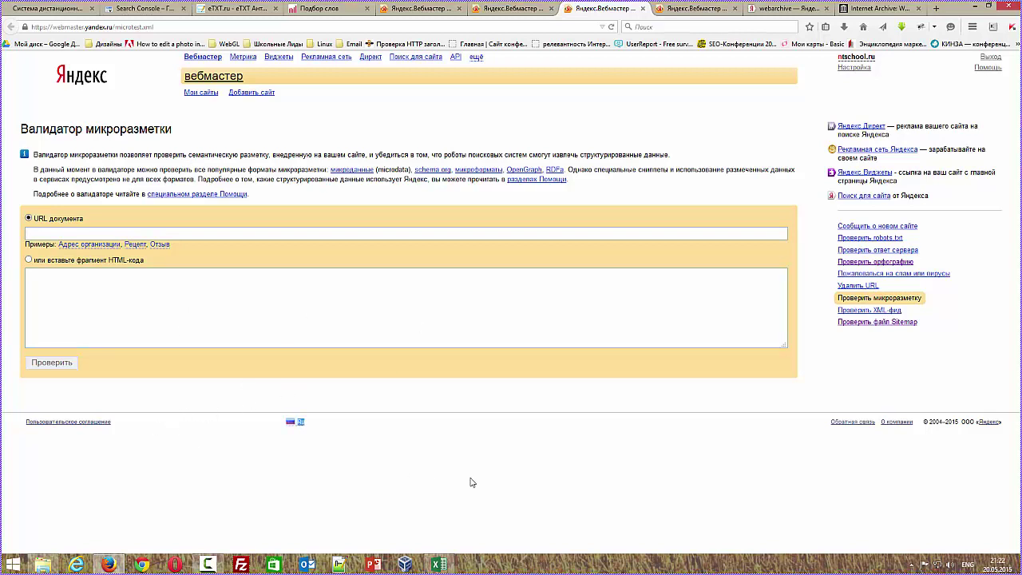
click(677, 8)
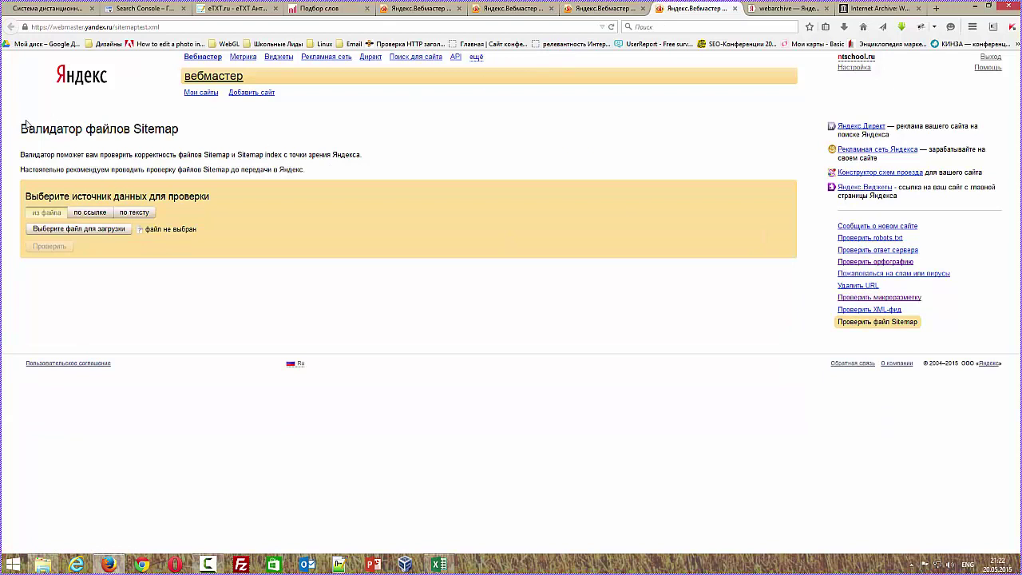
drag(22, 129, 217, 152)
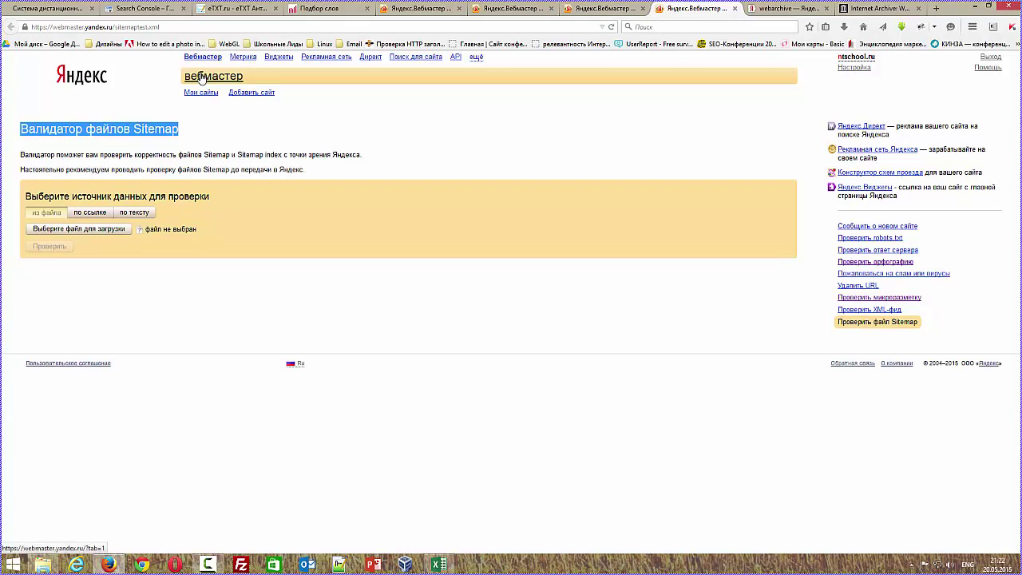
Start a numbered message in the webinar chat with the items "1) robots.txt" and "2) sitemap.xml".
click(66, 7)
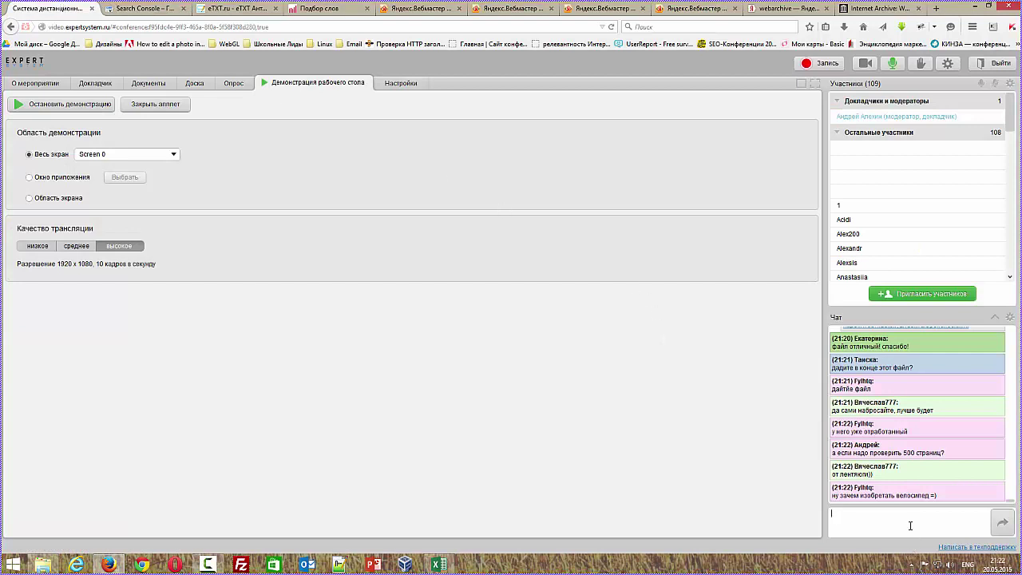
text(1))
key(alt+shift)
text(к)
key(BackSpace)
key(alt+shift)
text(robots txt )
text(2))
text( sitemap.xml)
key(shift+Return)
Add the third list item "Микроразметка vCard (hCard)" to the chat message.
text(3))
key(alt+shift)
text(Микро)
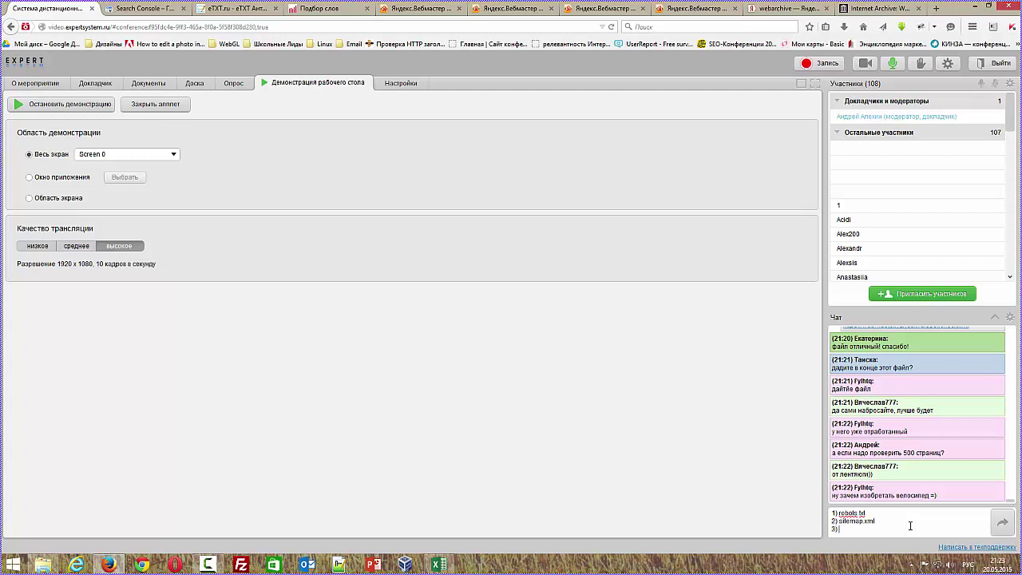
text(разметка и)
key(alt+shift)
text(Card (hCard))
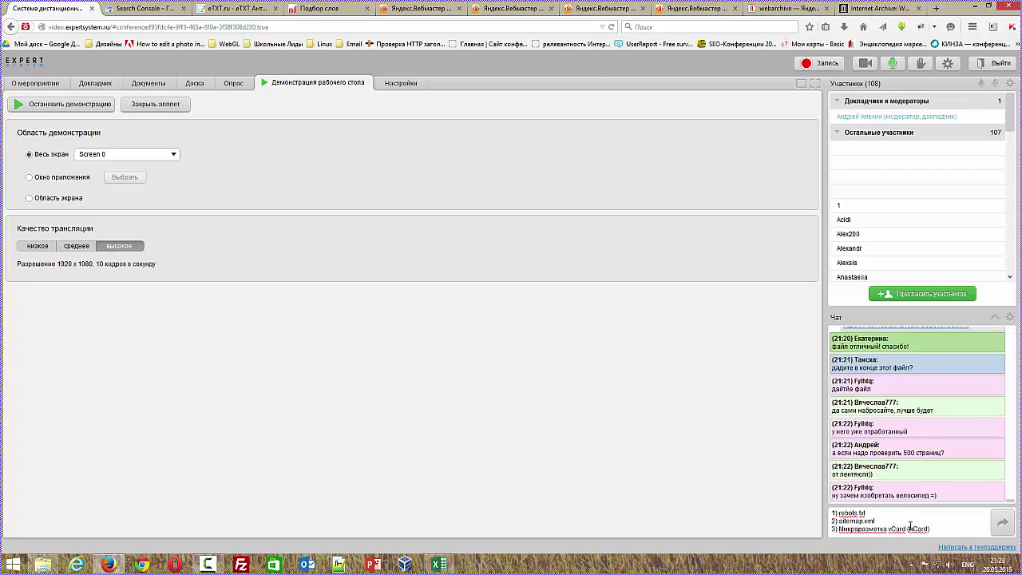
Begin the fourth list item with "ЯК" and shorten the third item to "Микроразметка hCard".
key(shift+Return)
text(4))
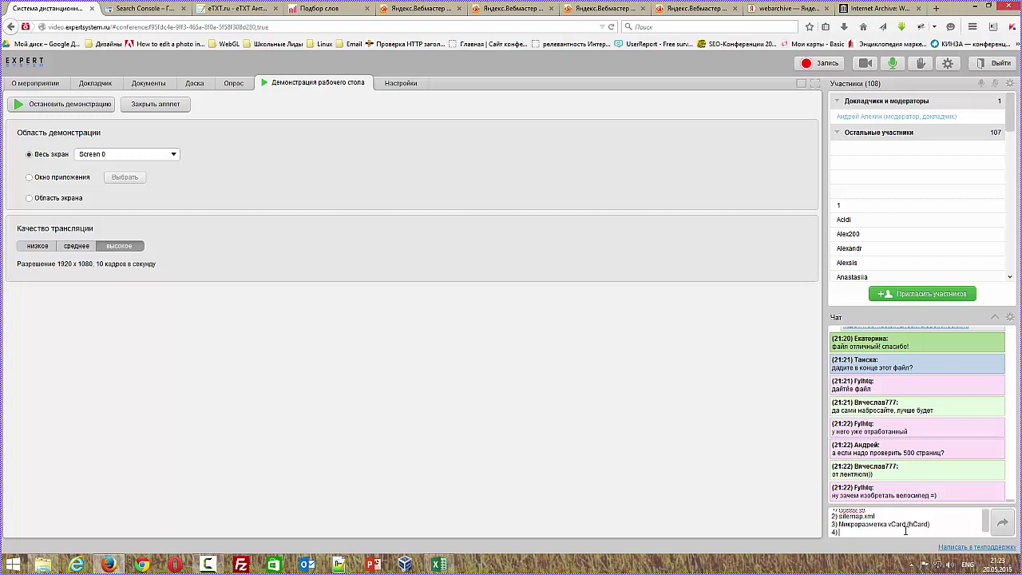
click(894, 524)
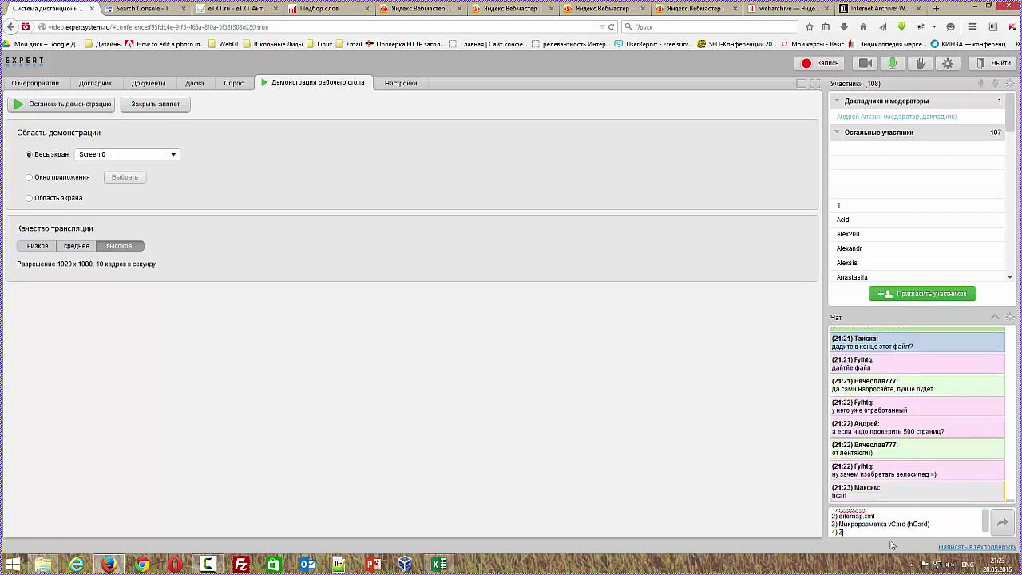
key(alt+shift)
text(ЯК)
key(BackSpace)
key(BackSpace)
key(BackSpace)
key(BackSpace)
key(BackSpace)
key(BackSpace)
key(BackSpace)
key(BackSpace)
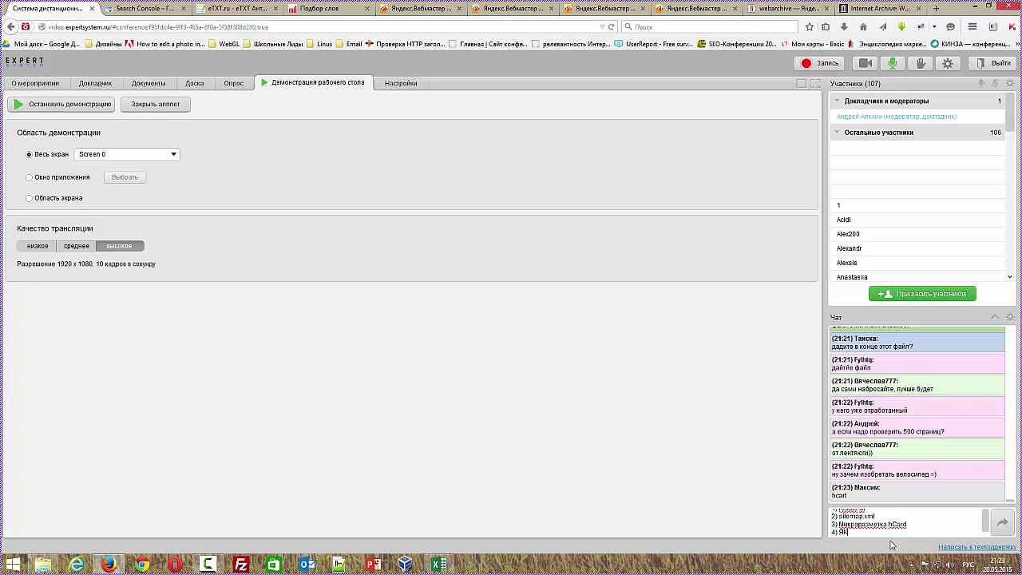
Rewrite the fourth item as "Яндекс Каталог", add "5) DMOZ" and send the list to the chat.
key(BackSpace)
text(ндекс Каталог)
key(Return)
text(5))
key(alt+shift)
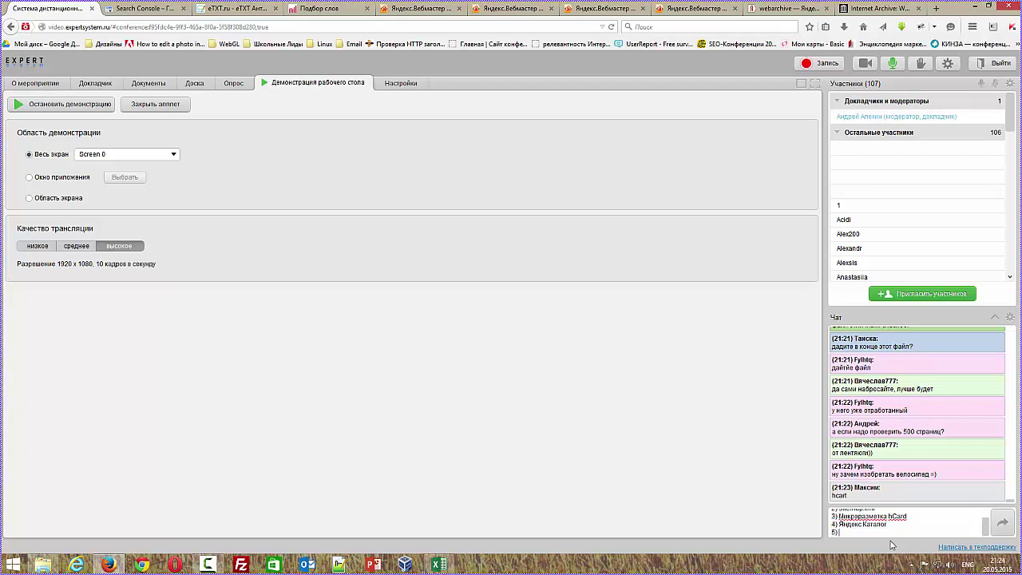
text(DMOZ)
key(Return)
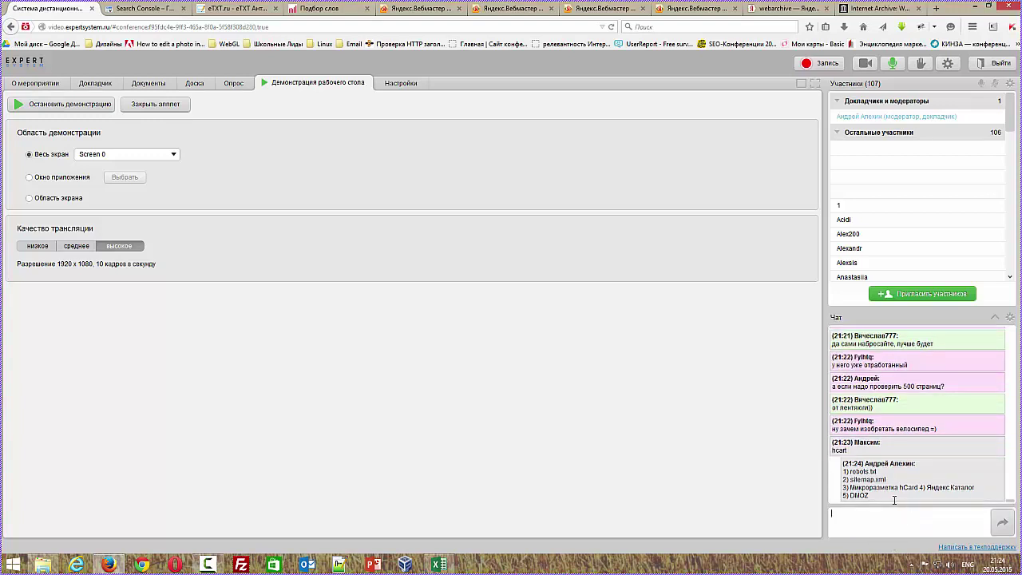
Search Яндекс for "robots.txt" in place of "webarchive" and open the robotstxt.org.ru result.
click(787, 8)
double_click(231, 71)
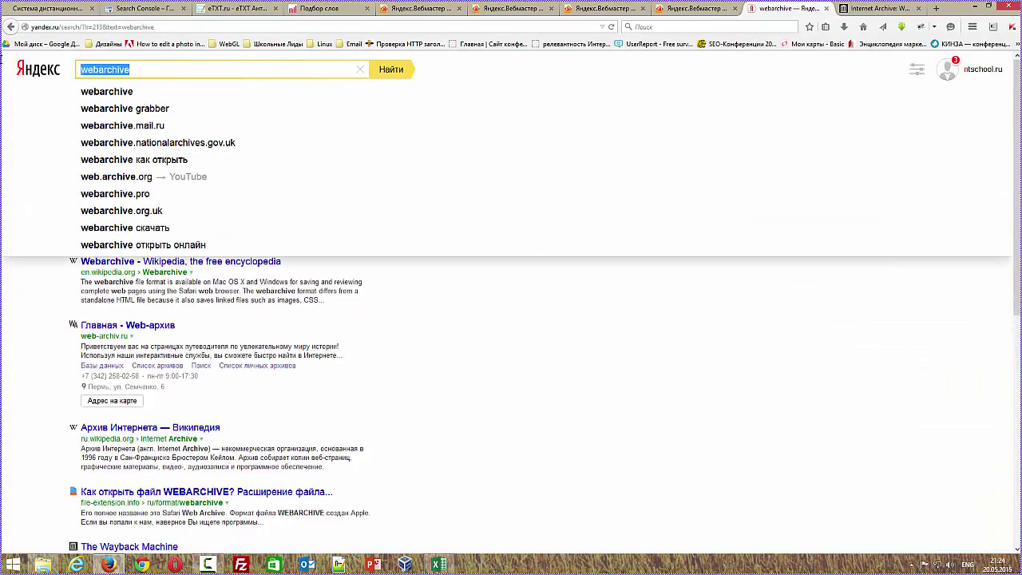
text(robots.txt)
key(Return)
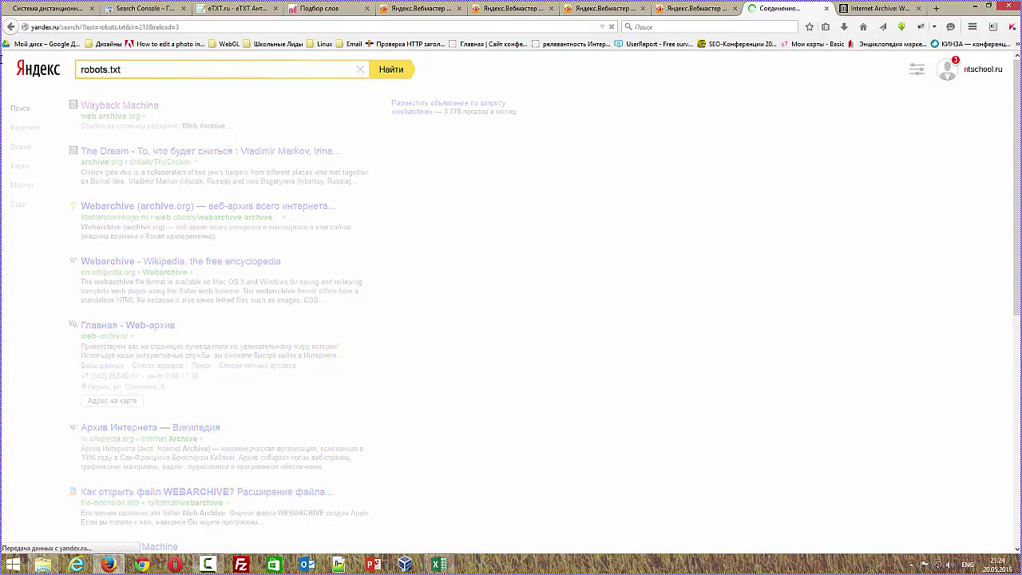
click(132, 192)
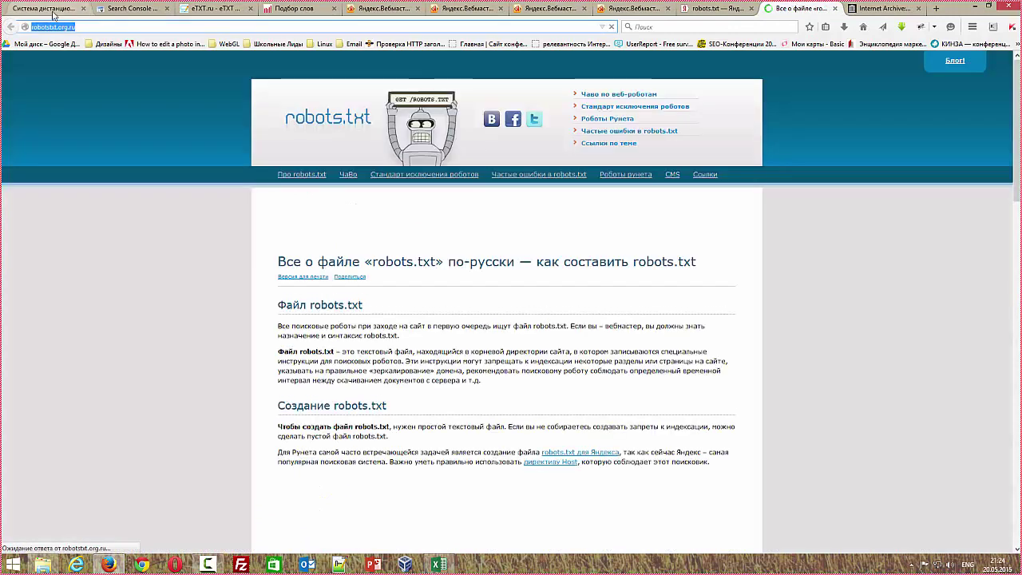
click(52, 9)
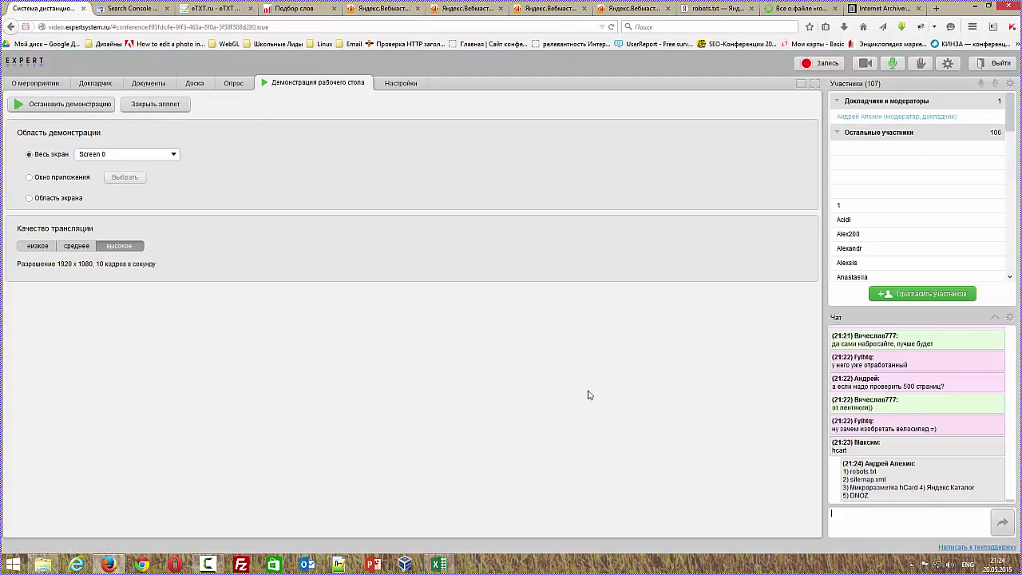
click(866, 513)
text(http://robotstxt.org.ru/)
key(Return)
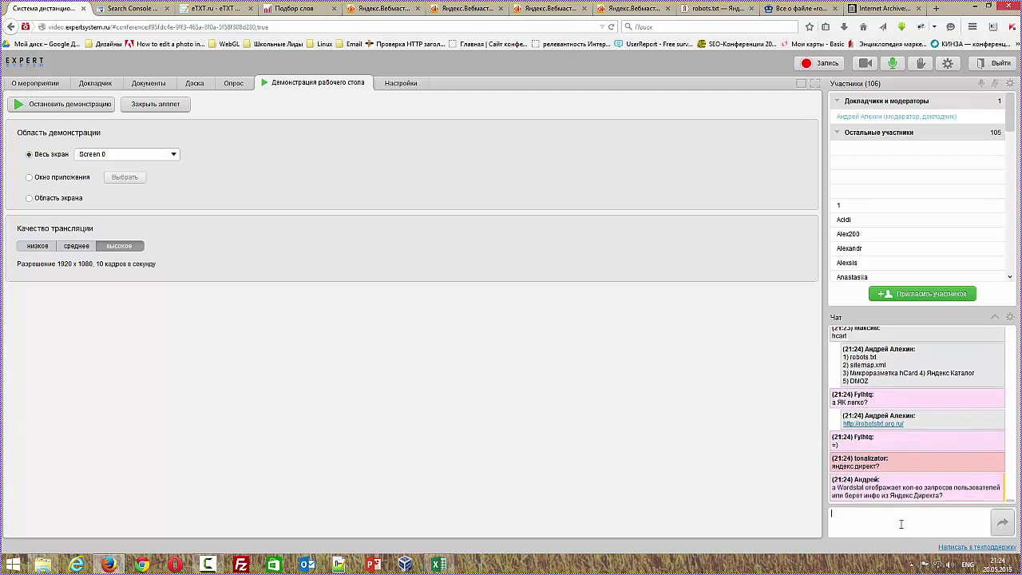
click(900, 524)
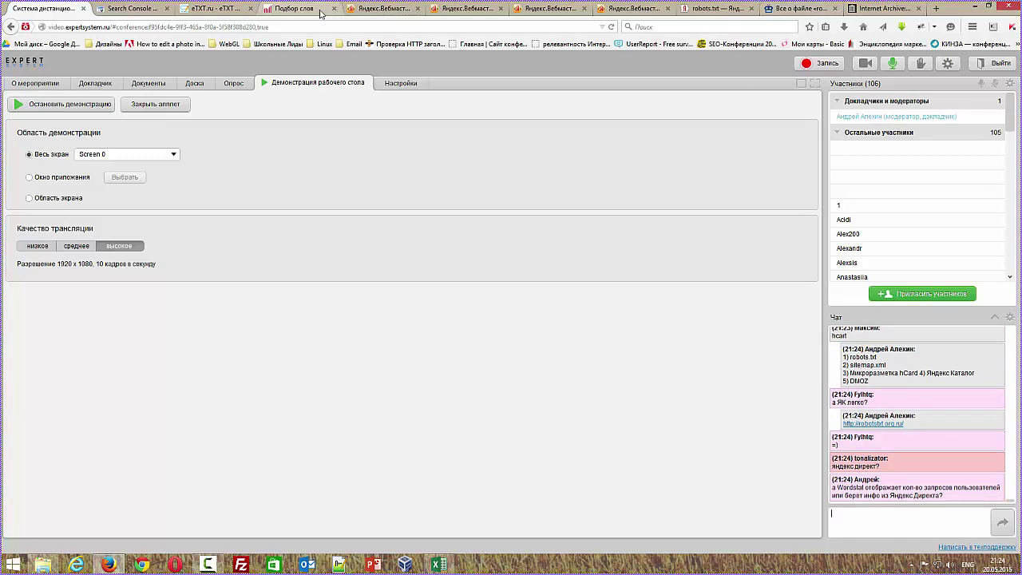
Replace the Подбор слов page with google.com and search for "обучение программированию".
click(292, 15)
click(286, 27)
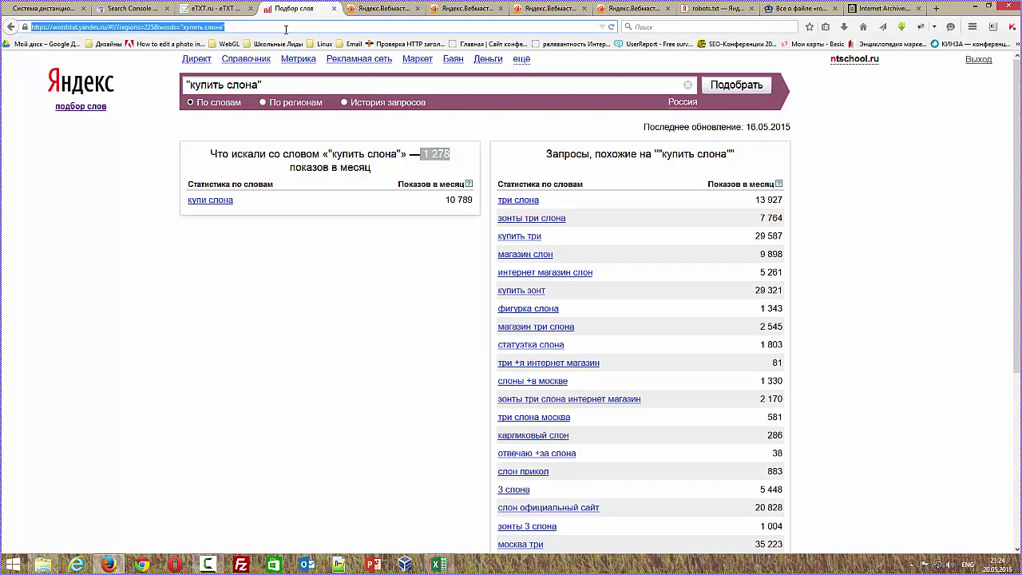
text(google.com)
key(Return)
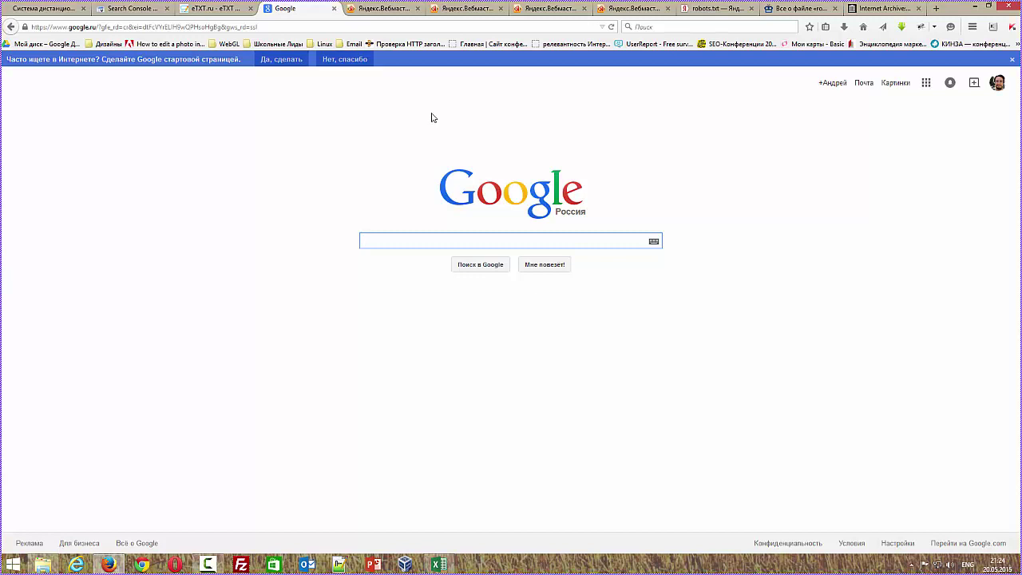
key(alt+shift)
text(обучение прог)
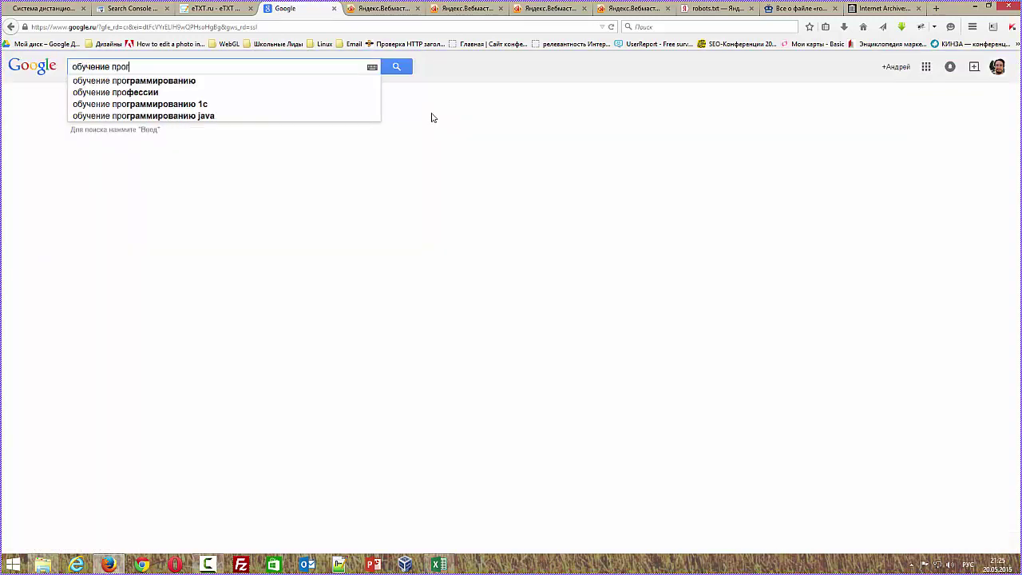
text(раммированию)
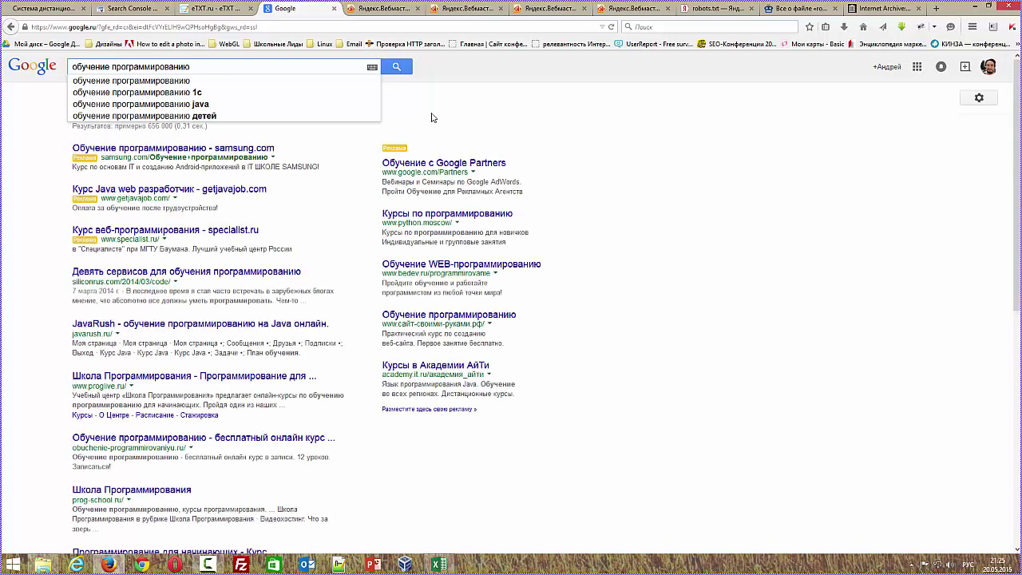
key(Return)
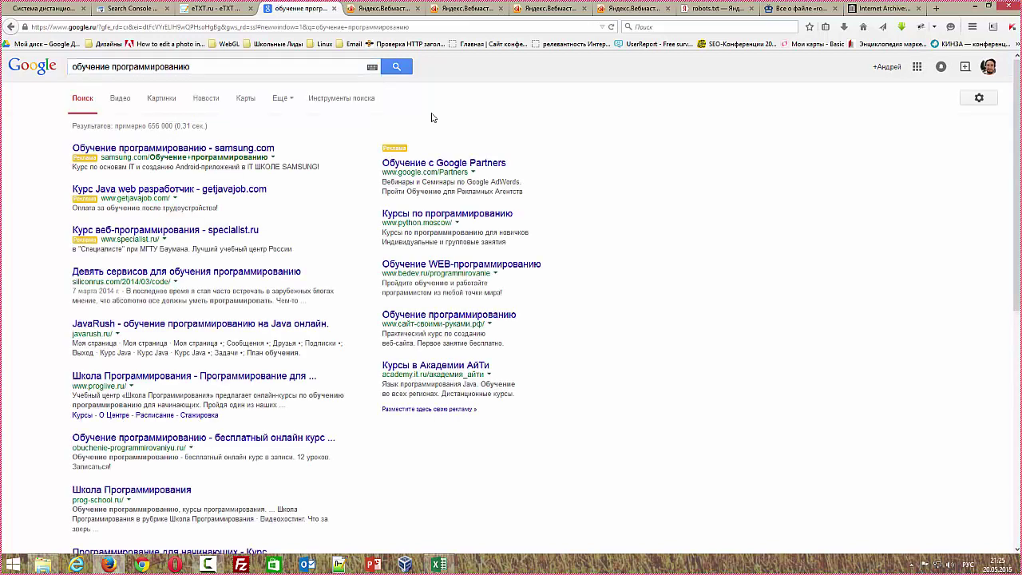
Open the obuchenie-programmirovaniyu.ru result in a separate tab and look through its place in the results and its course page.
middle_click(320, 438)
click(352, 9)
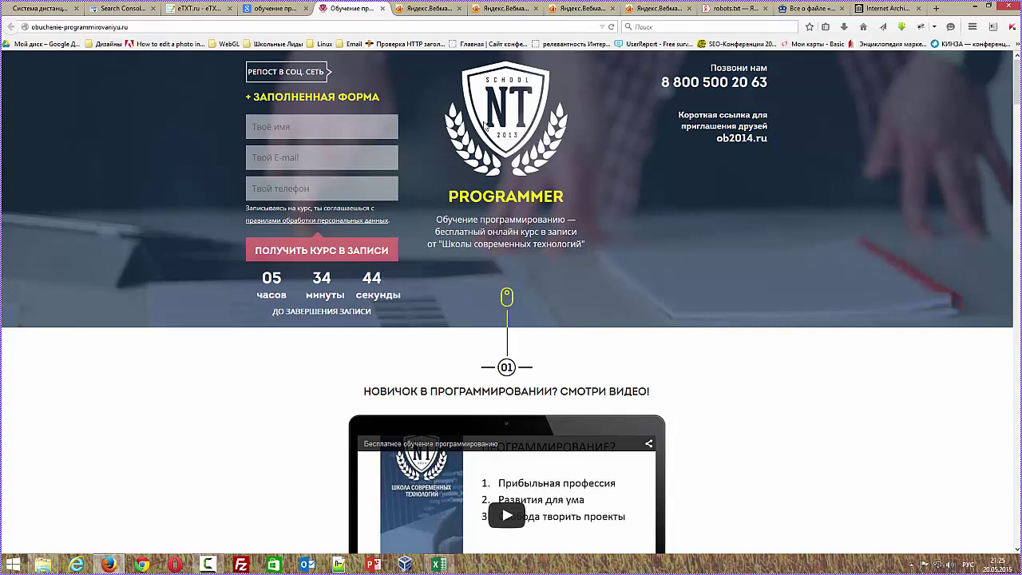
click(254, 11)
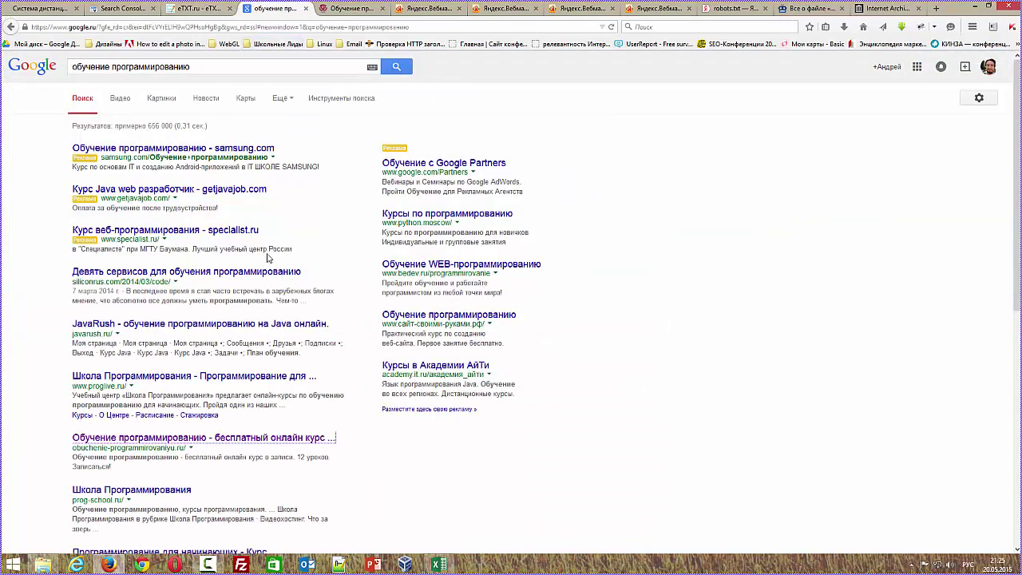
scroll(217, 359, down, 1)
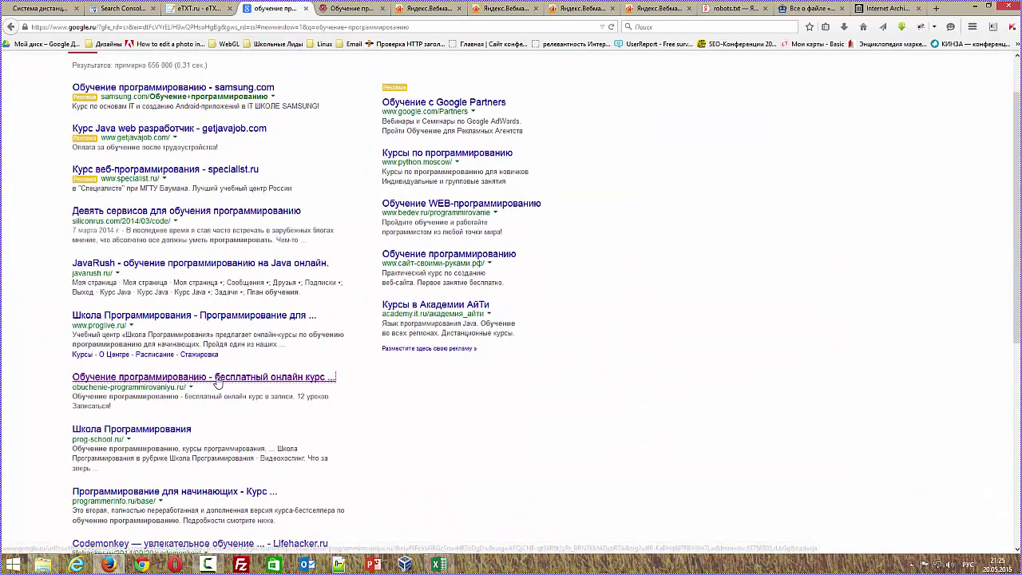
click(337, 9)
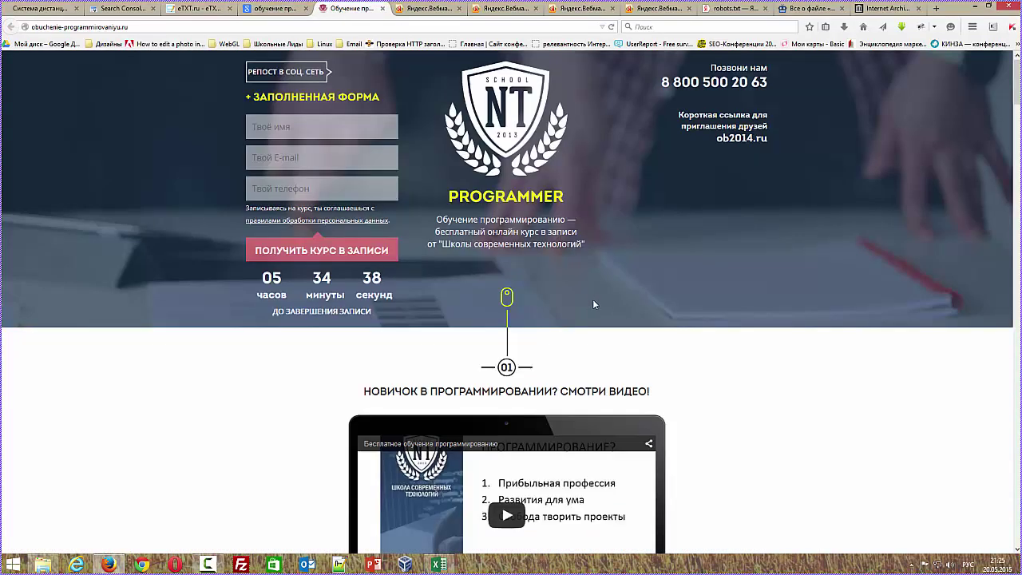
scroll(592, 299, down, 15)
scroll(666, 344, down, 20)
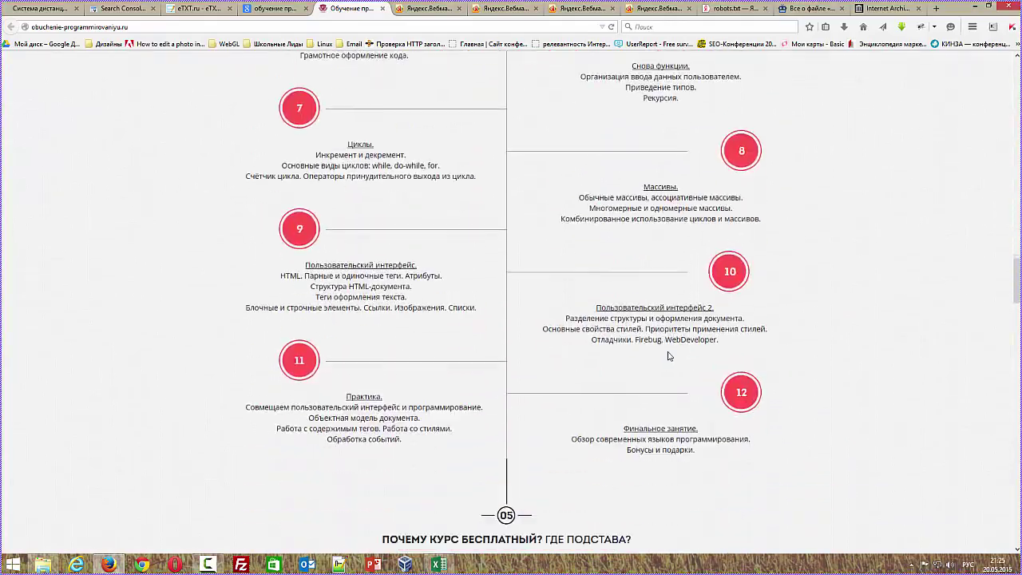
scroll(815, 390, up, 20)
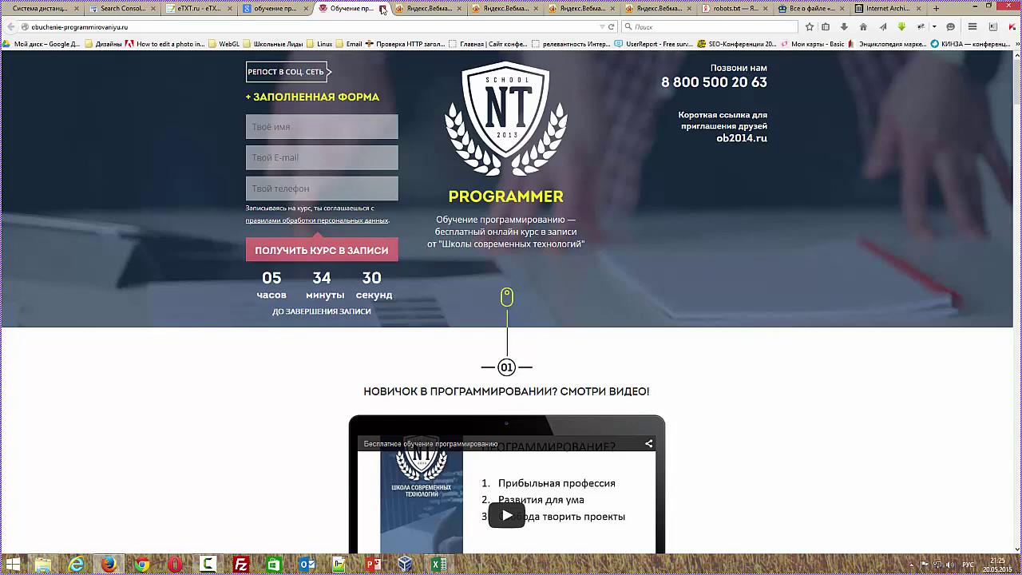
click(381, 9)
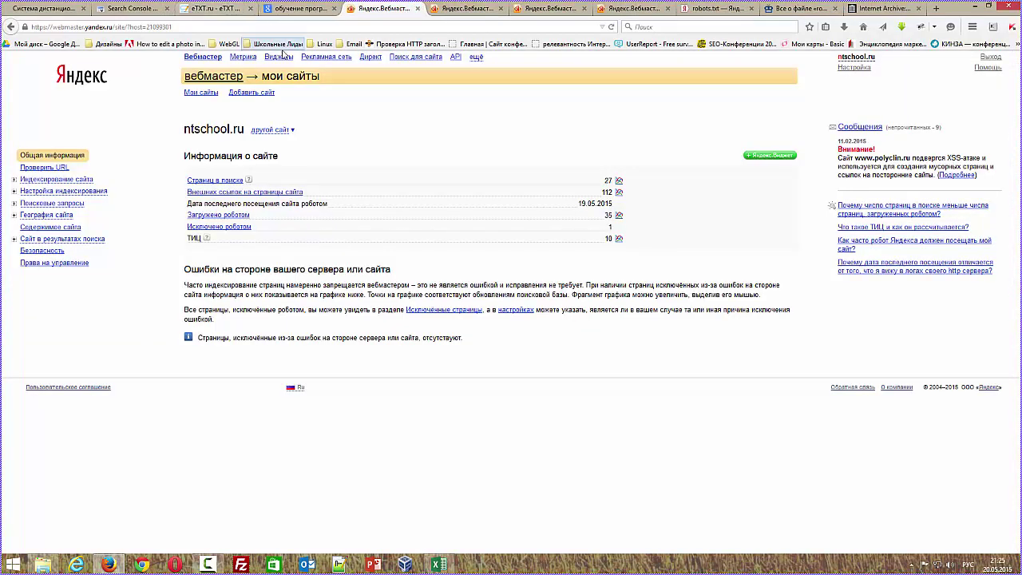
key(ctrl+shift+t)
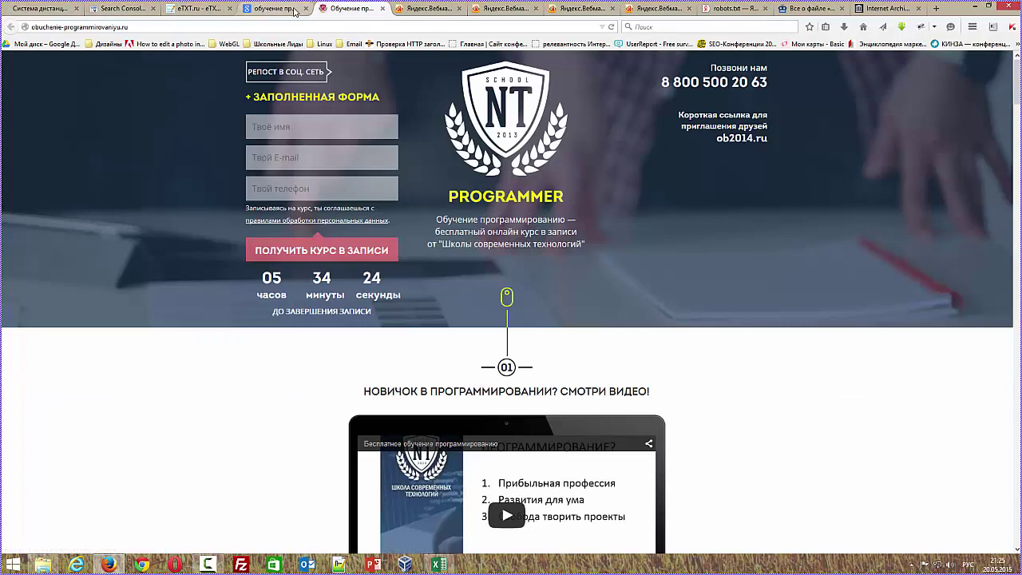
click(271, 9)
scroll(296, 216, up, 2)
click(352, 9)
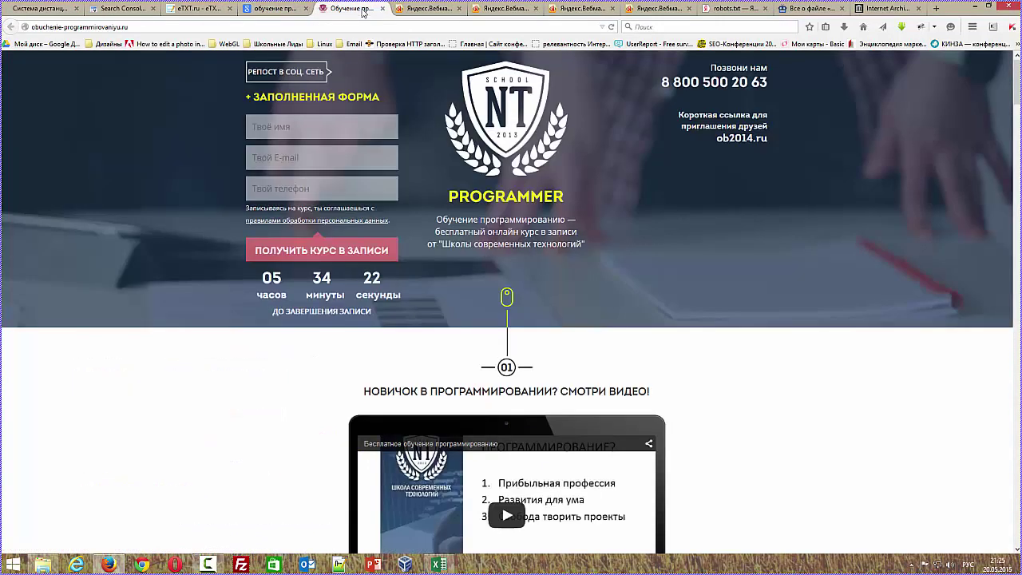
Copy the address of the programming course page and send it to the webinar chat.
drag(179, 25, 5, 22)
key(ctrl+c)
click(51, 9)
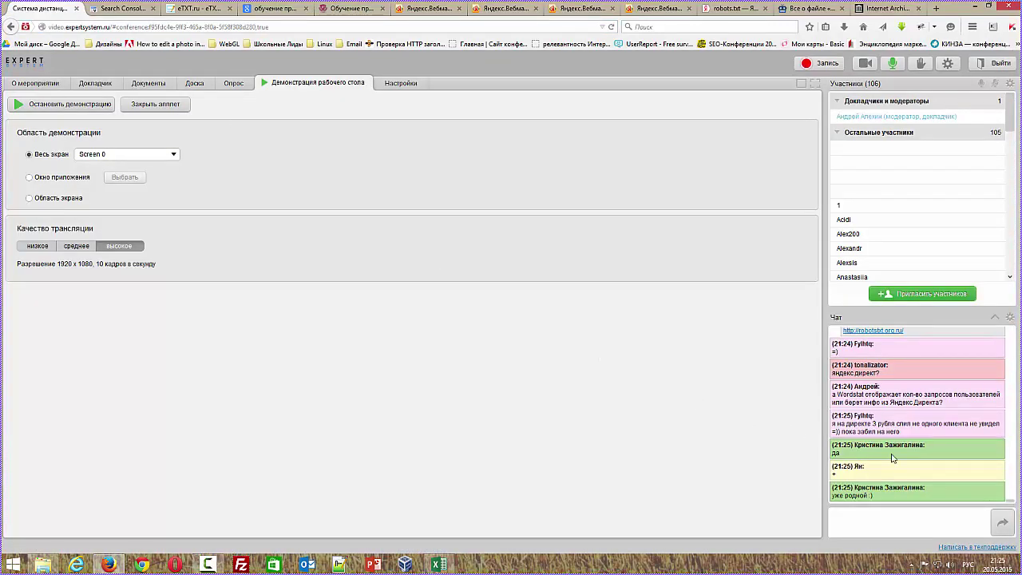
key(ctrl+v)
click(1002, 522)
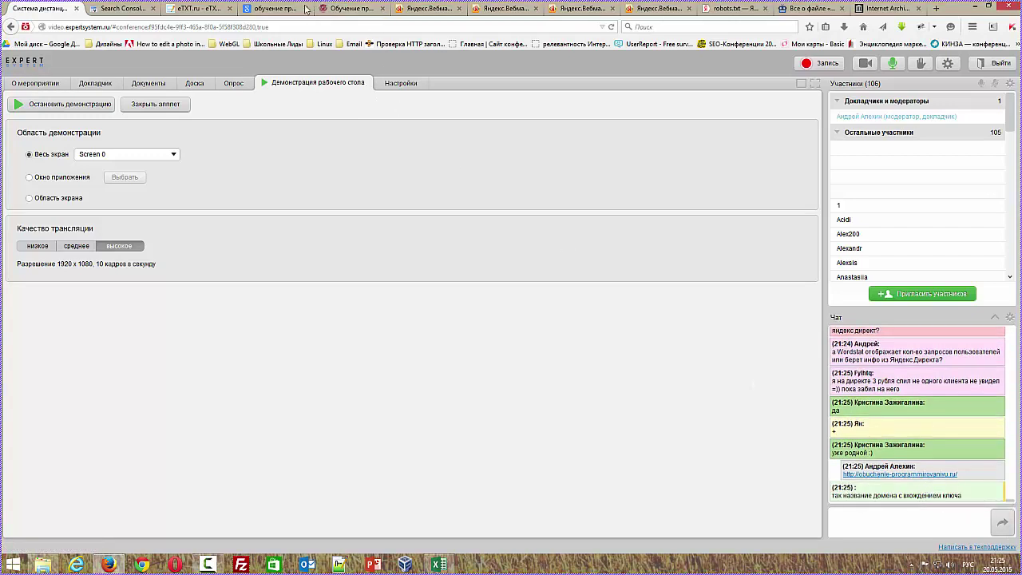
Return to the Google results and select the whole query "обучение программированию".
click(266, 7)
drag(230, 67, 76, 69)
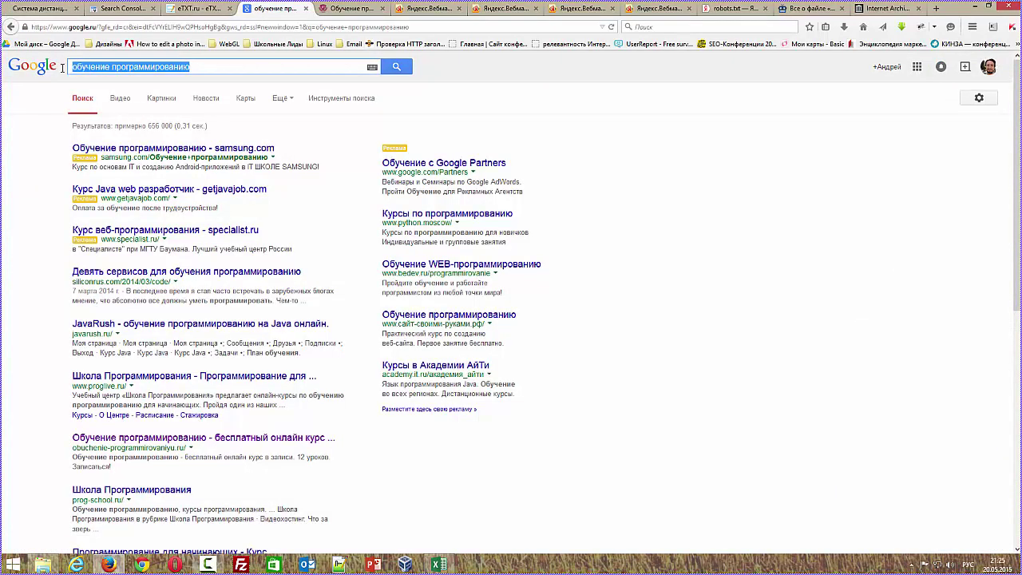